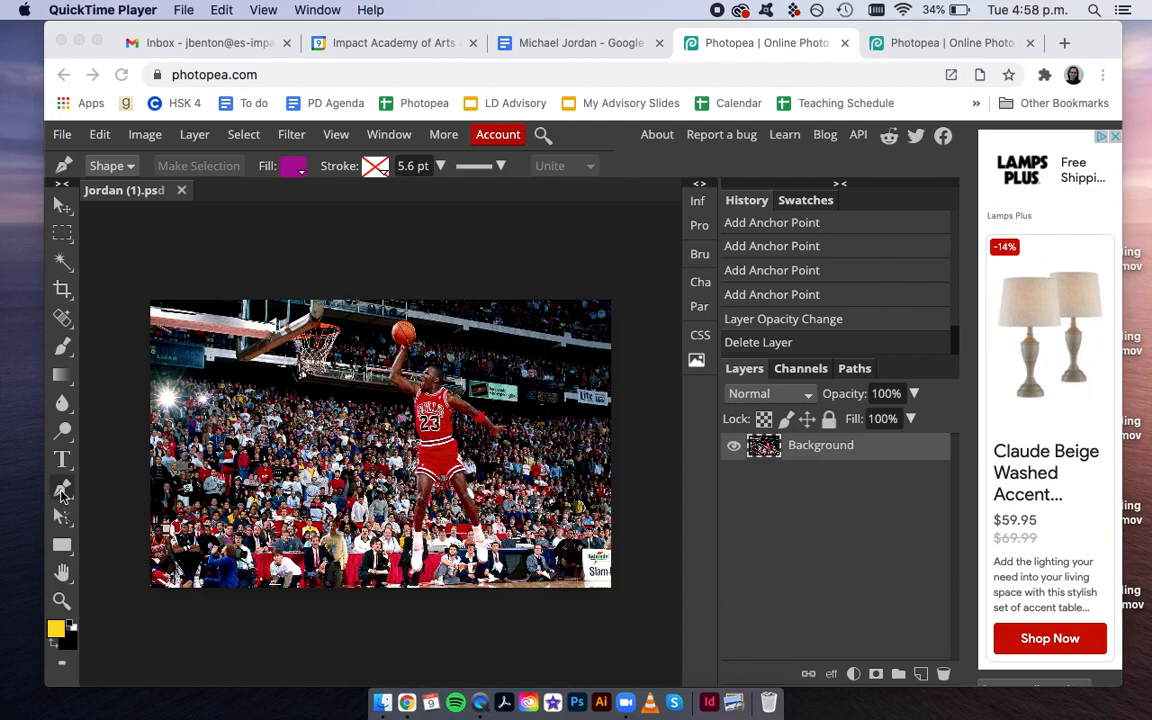
# Step: Set the Pen tool to draw in Shape mode with a dark purple fill
pyautogui.click(62, 492)
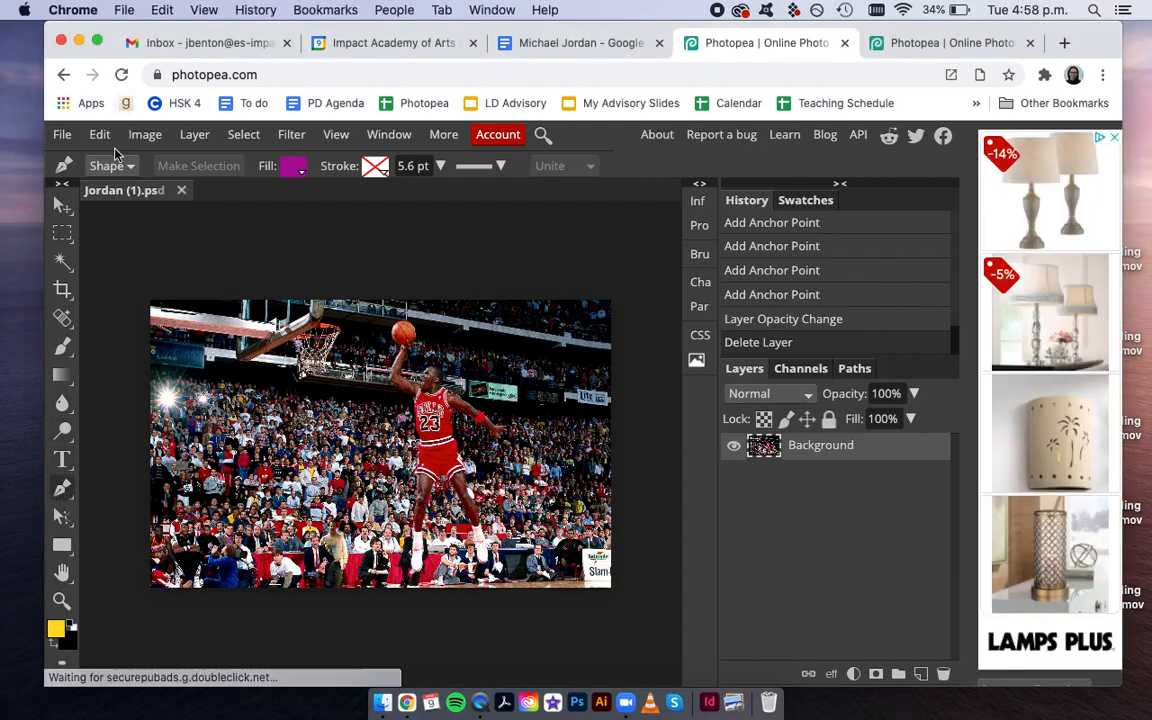
pyautogui.click(119, 165)
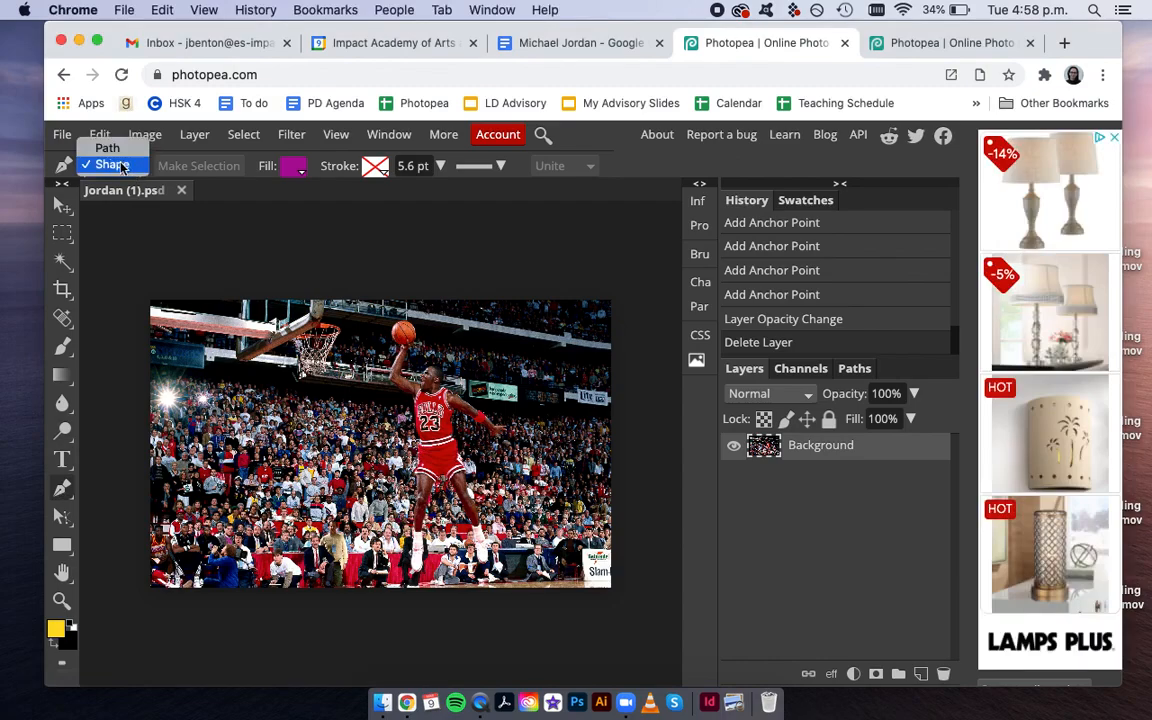
pyautogui.click(122, 166)
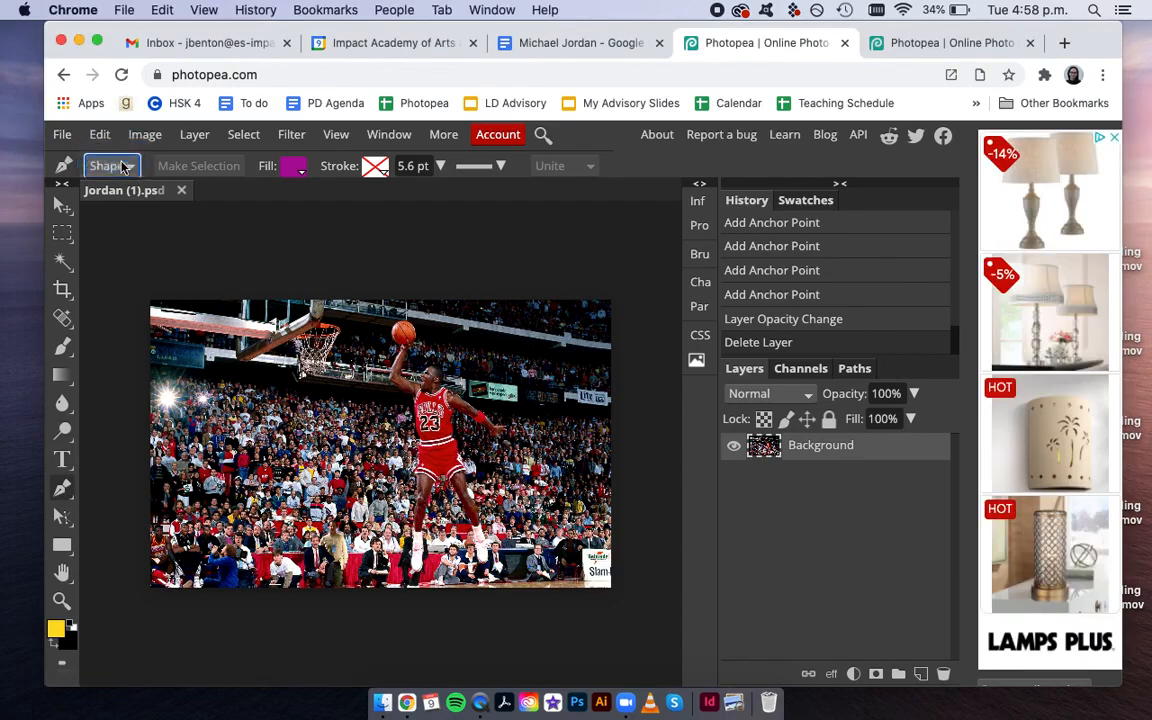
pyautogui.click(297, 168)
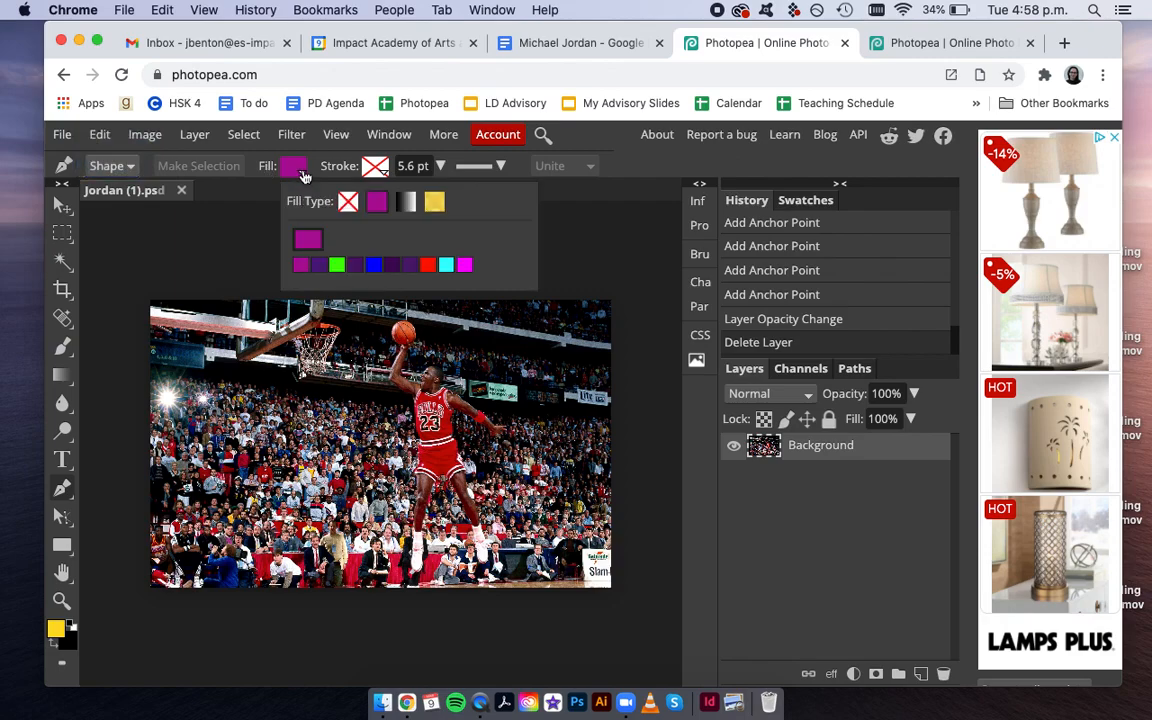
pyautogui.click(307, 238)
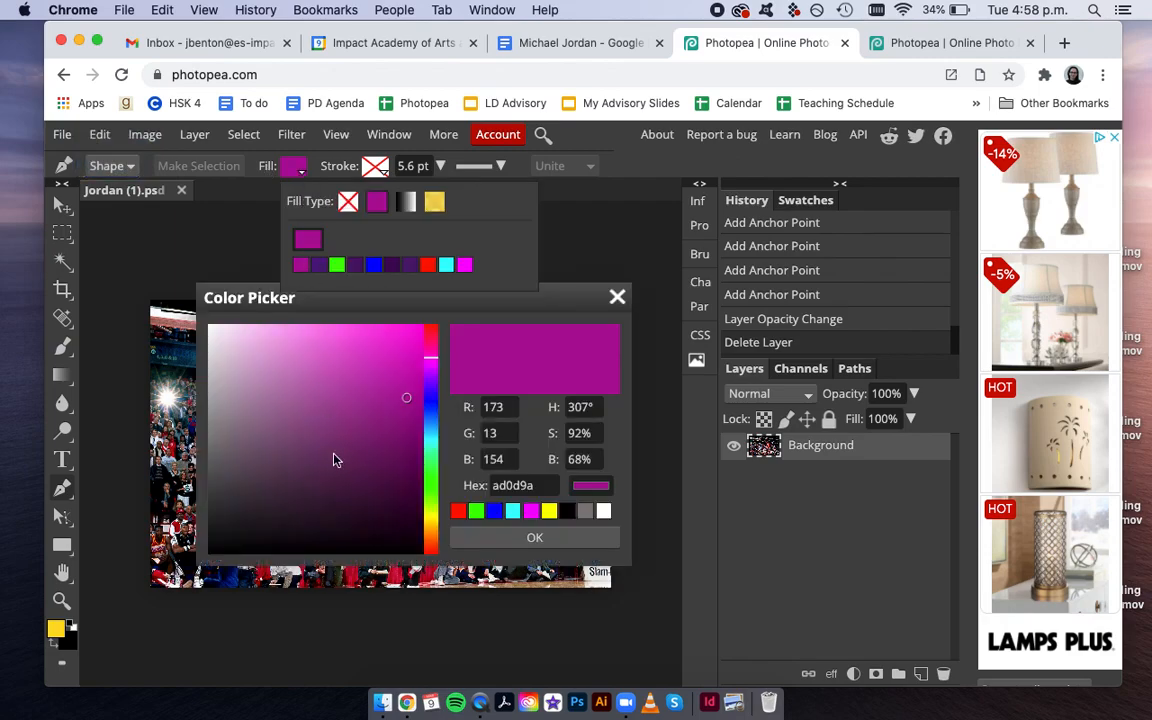
pyautogui.click(430, 379)
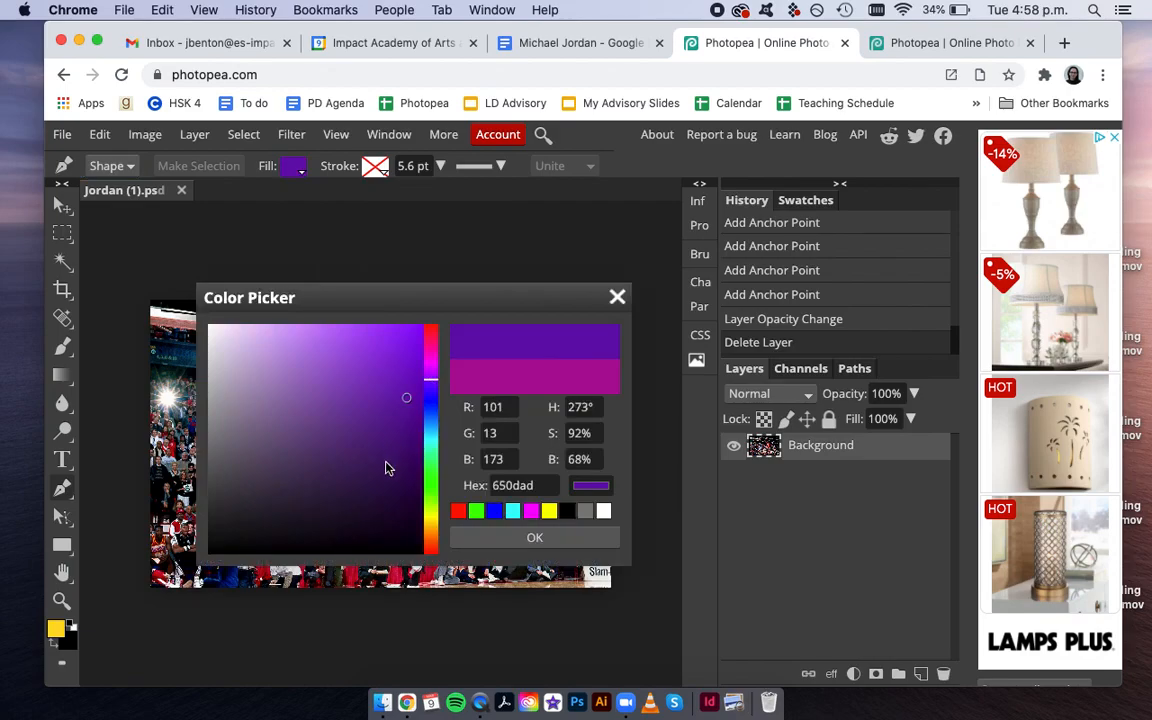
pyautogui.moveTo(386, 460)
pyautogui.mouseDown()
pyautogui.moveTo(393, 445)
pyautogui.moveTo(380, 445)
pyautogui.moveTo(391, 462)
pyautogui.mouseUp()
pyautogui.click(533, 537)
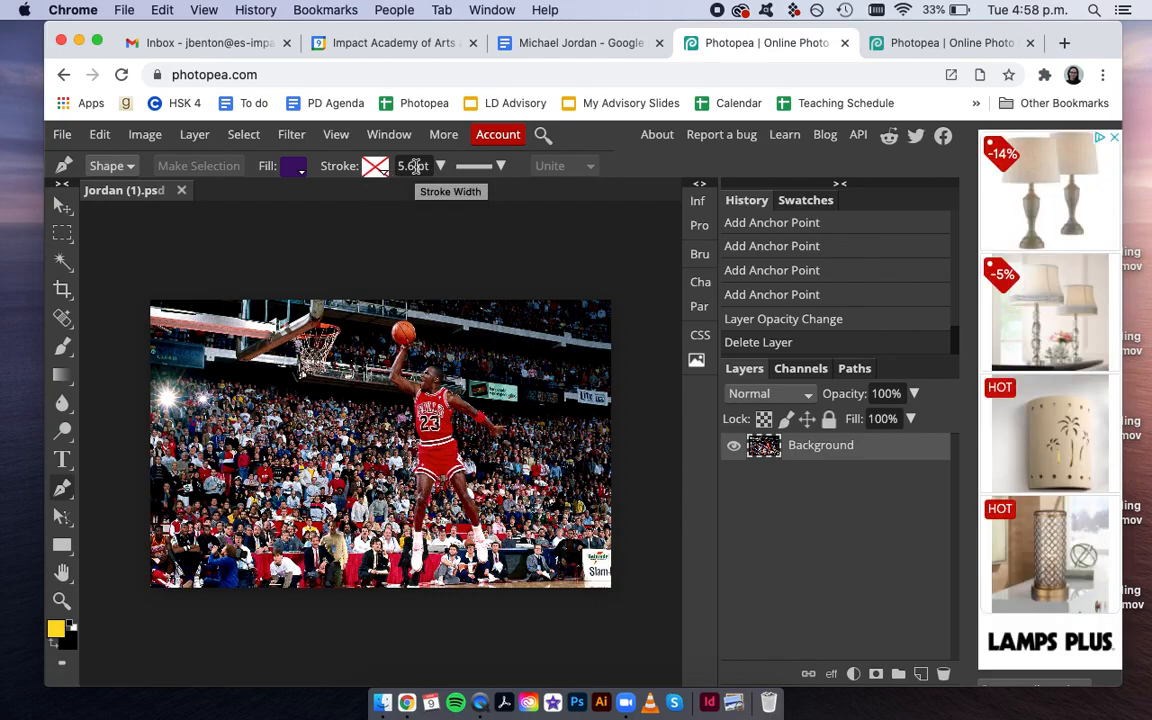
# Step: Set the stroke width for the pen shape to 1 pt
pyautogui.click(416, 166)
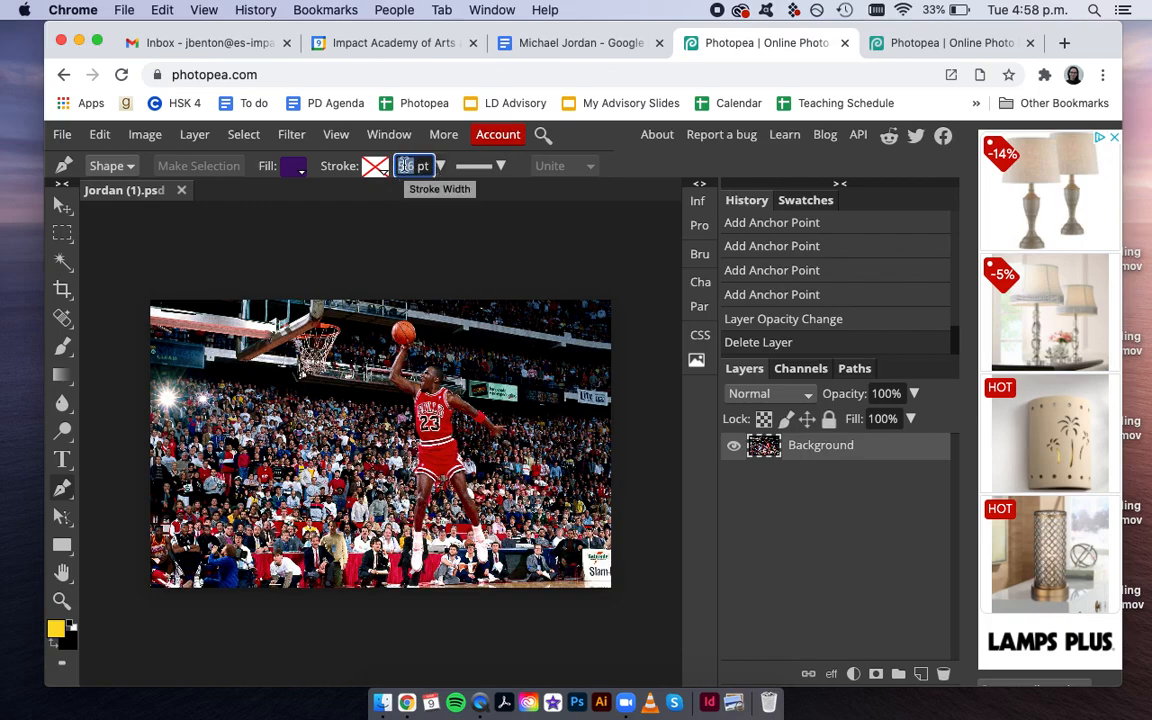
pyautogui.write('1')
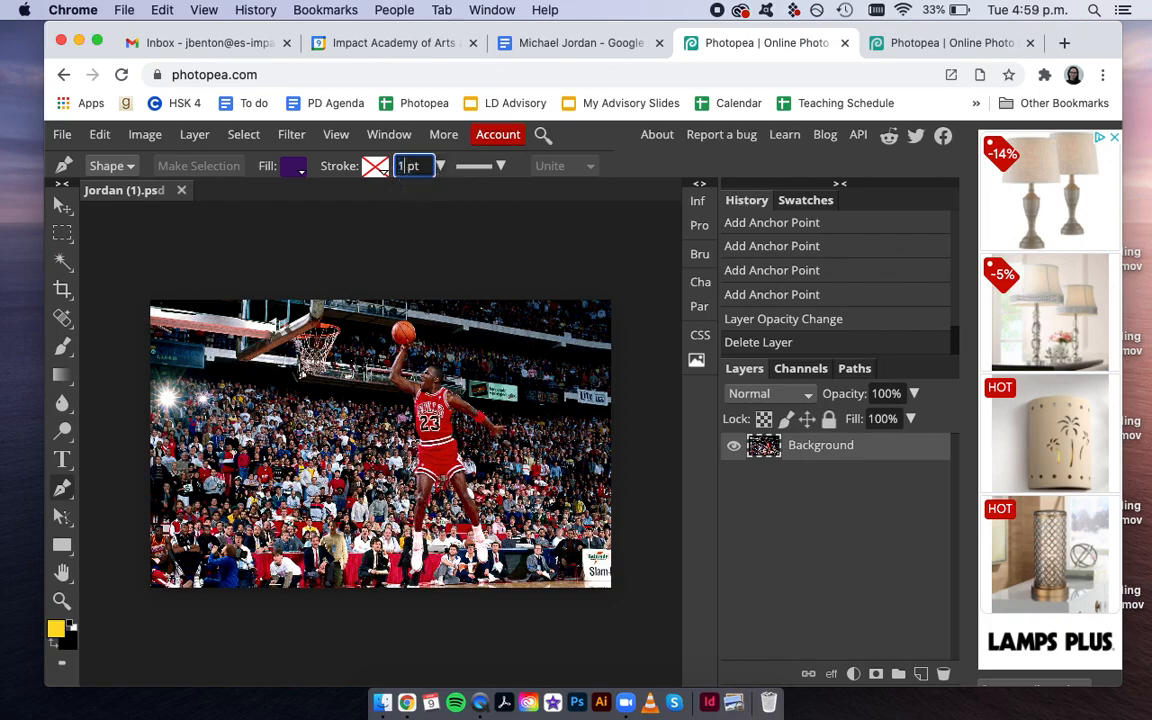
pyautogui.press('Return')
# Step: Start a pen shape on the player's left calf and trace the leg's outer edge to the top of the sock
pyautogui.scroll(-2, 437, 485)
pyautogui.scroll(5, 437, 485)
pyautogui.scroll(5, 437, 485)
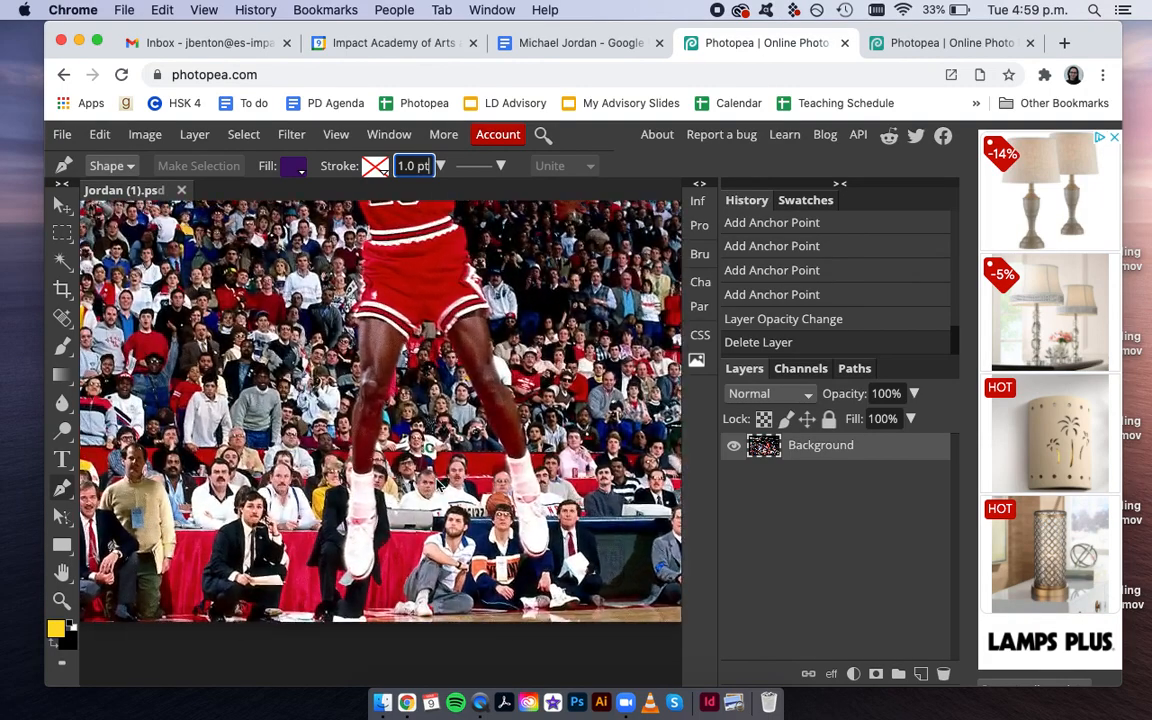
pyautogui.scroll(4, 437, 485)
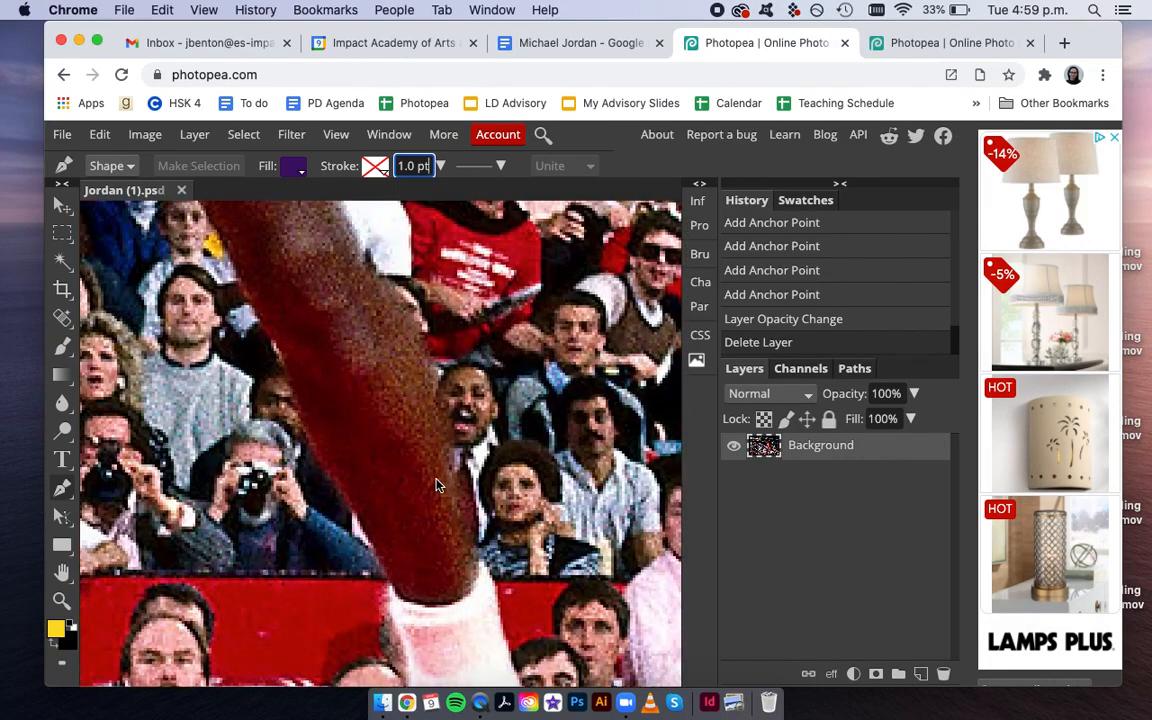
pyautogui.click(333, 135)
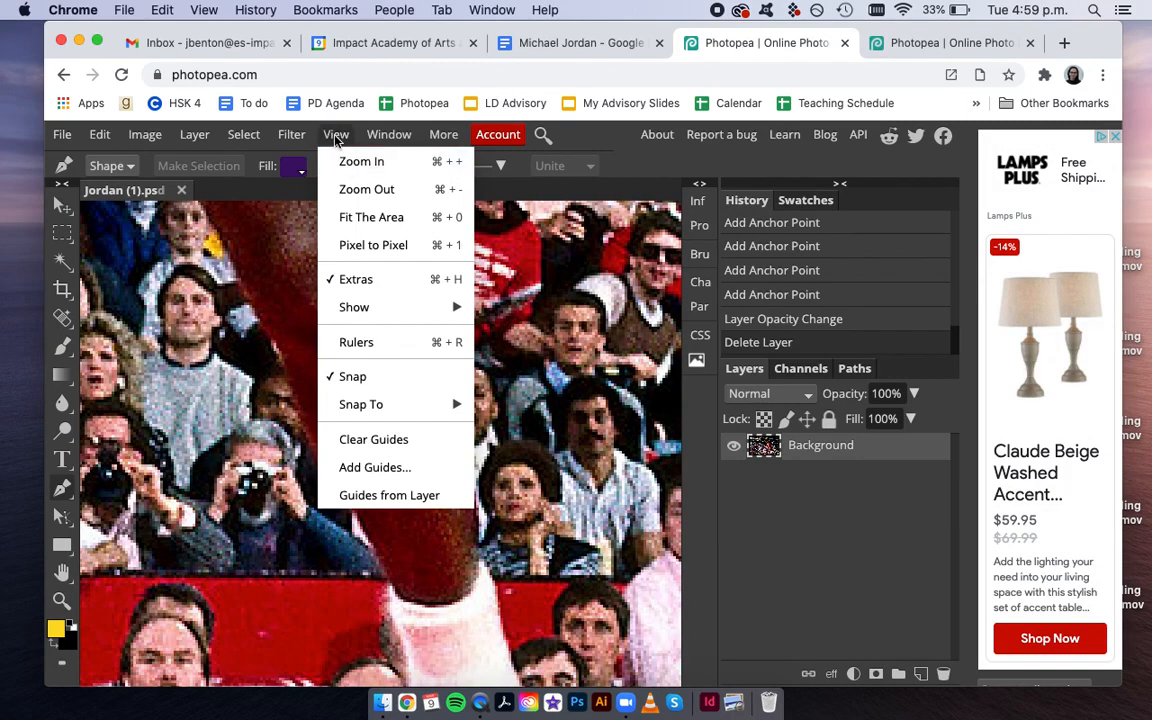
pyautogui.click(336, 138)
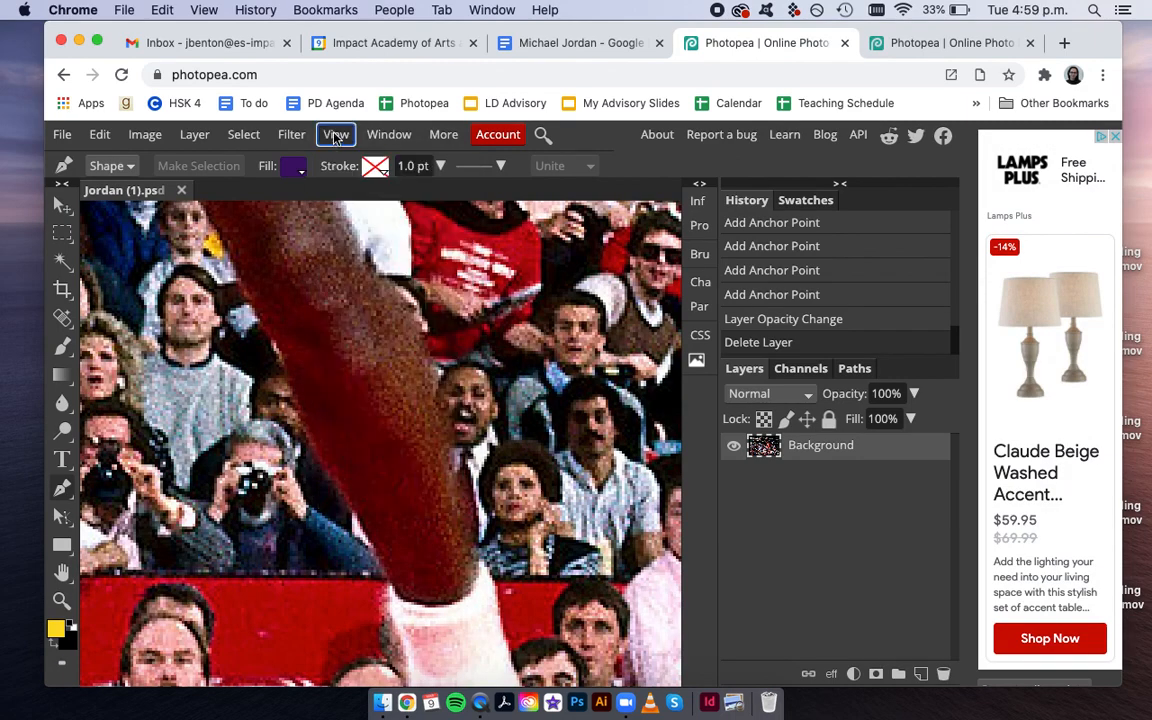
pyautogui.click(417, 338)
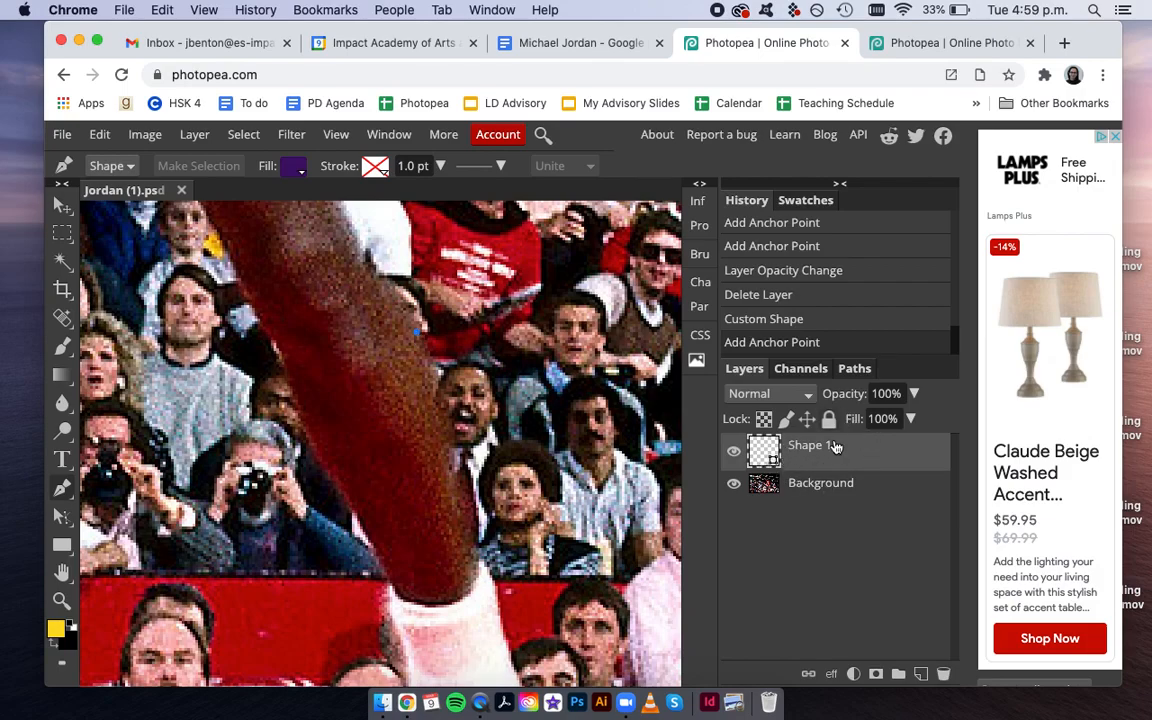
pyautogui.click(427, 361)
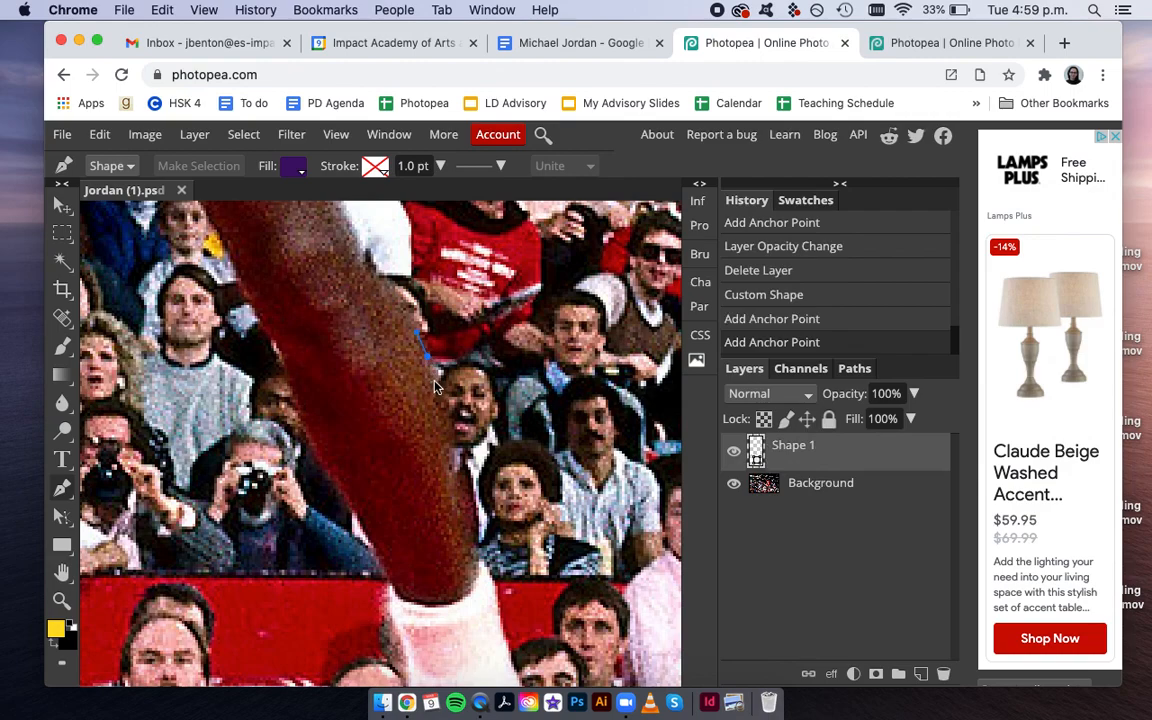
pyautogui.click(435, 387)
pyautogui.click(440, 412)
pyautogui.click(451, 461)
pyautogui.click(460, 502)
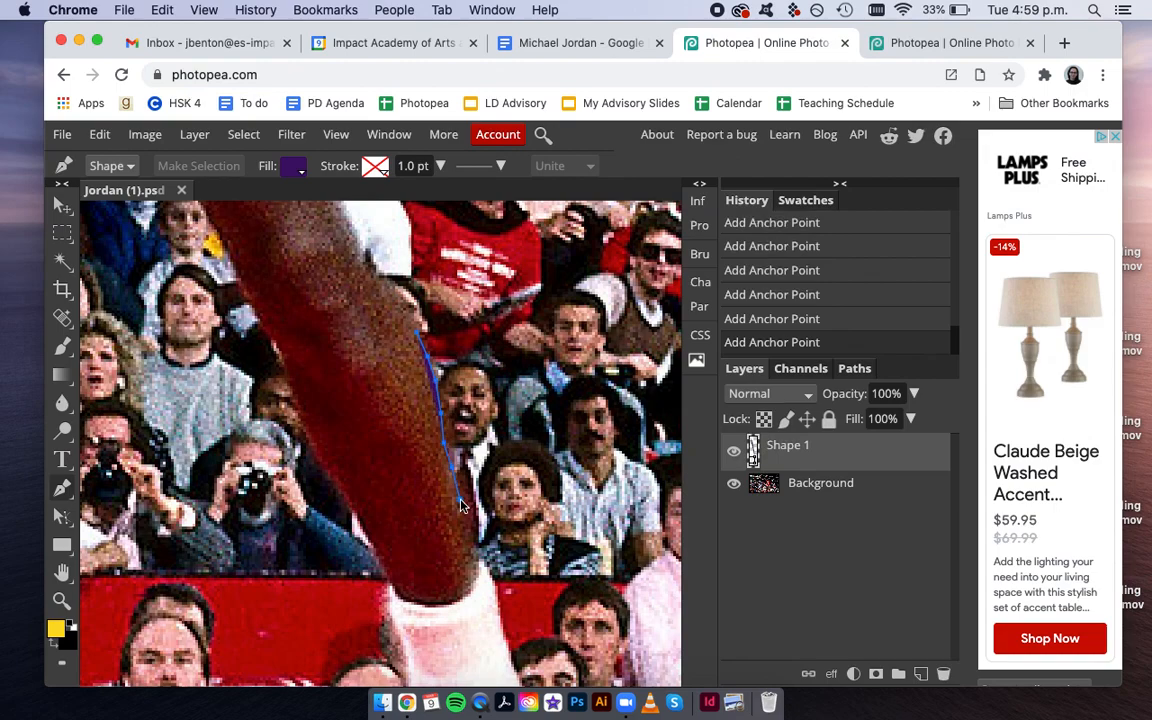
pyautogui.click(476, 556)
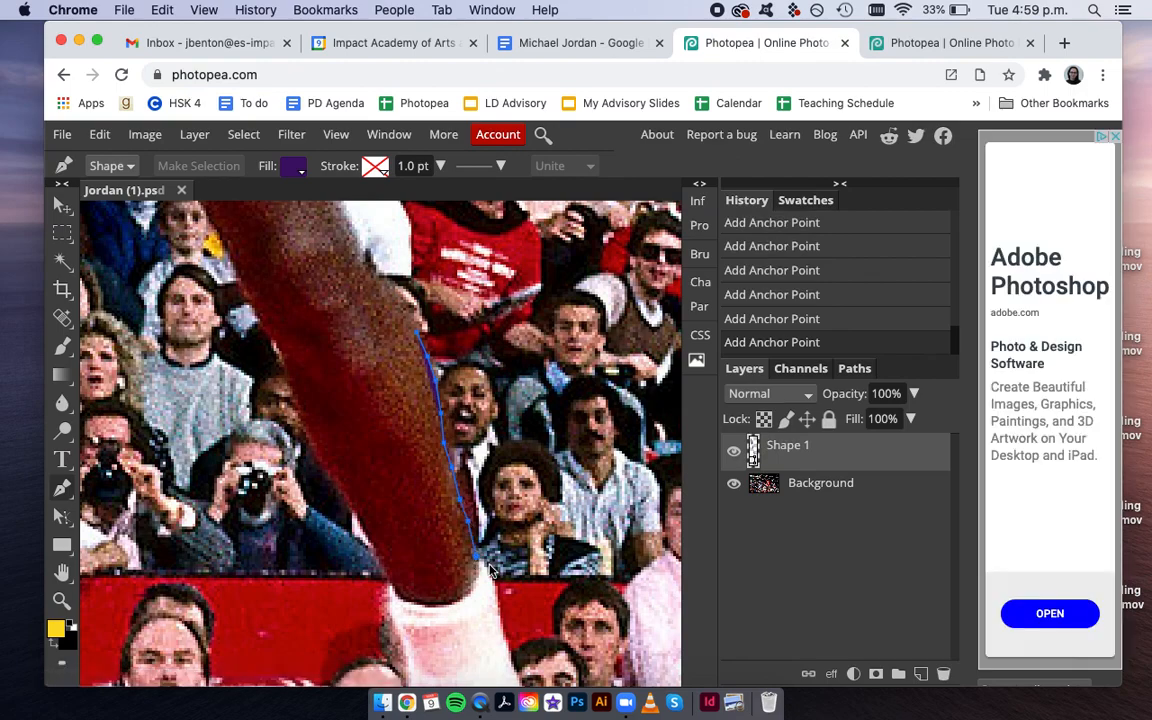
pyautogui.click(484, 567)
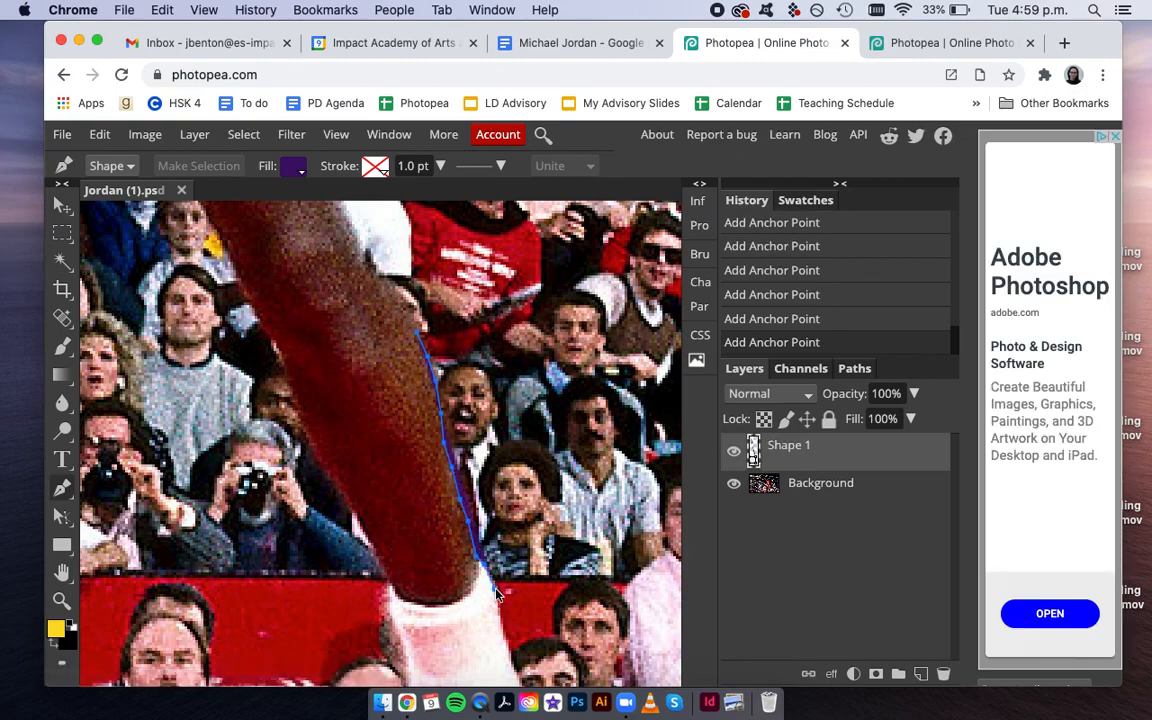
# Step: Continue the pen outline along the outer edge of the left sock to the shoe's ankle
pyautogui.scroll(-3, 497, 594)
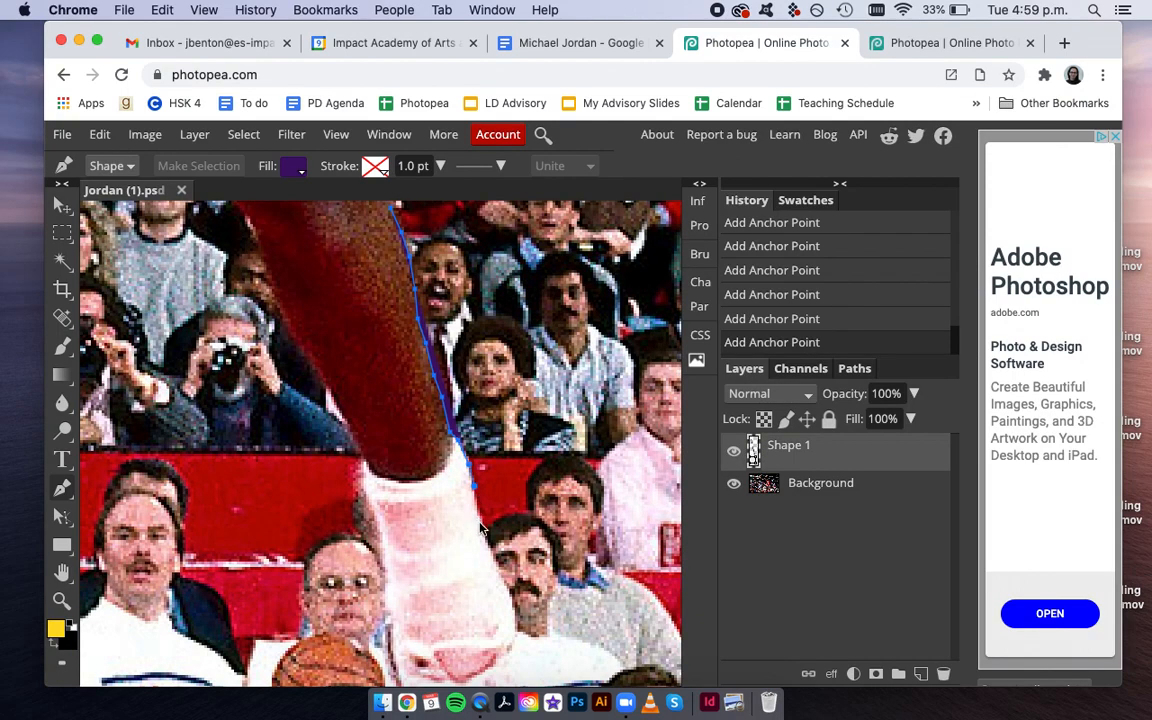
pyautogui.click(500, 566)
pyautogui.scroll(-4, 500, 566)
pyautogui.click(496, 461)
pyautogui.click(495, 492)
pyautogui.click(504, 528)
# Step: Trace the outer side of the left shoe with anchor points down towards the toe
pyautogui.scroll(-2, 503, 530)
pyautogui.scroll(-1, 503, 532)
pyautogui.click(499, 479)
pyautogui.click(508, 516)
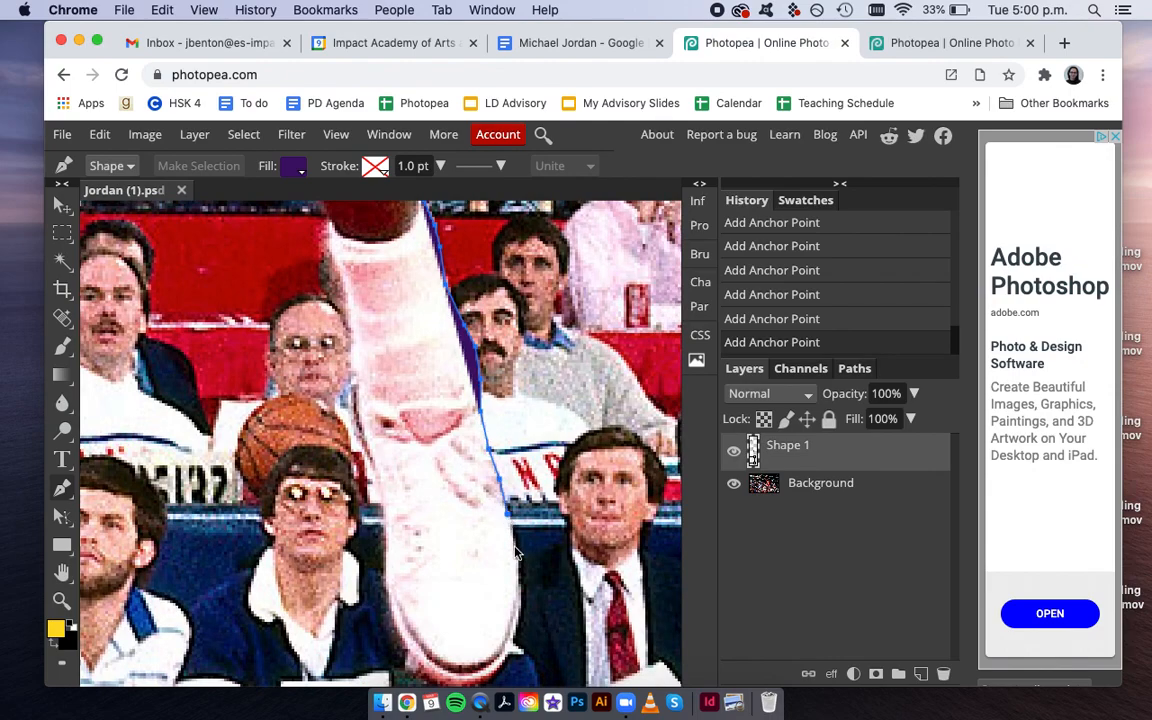
pyautogui.click(519, 601)
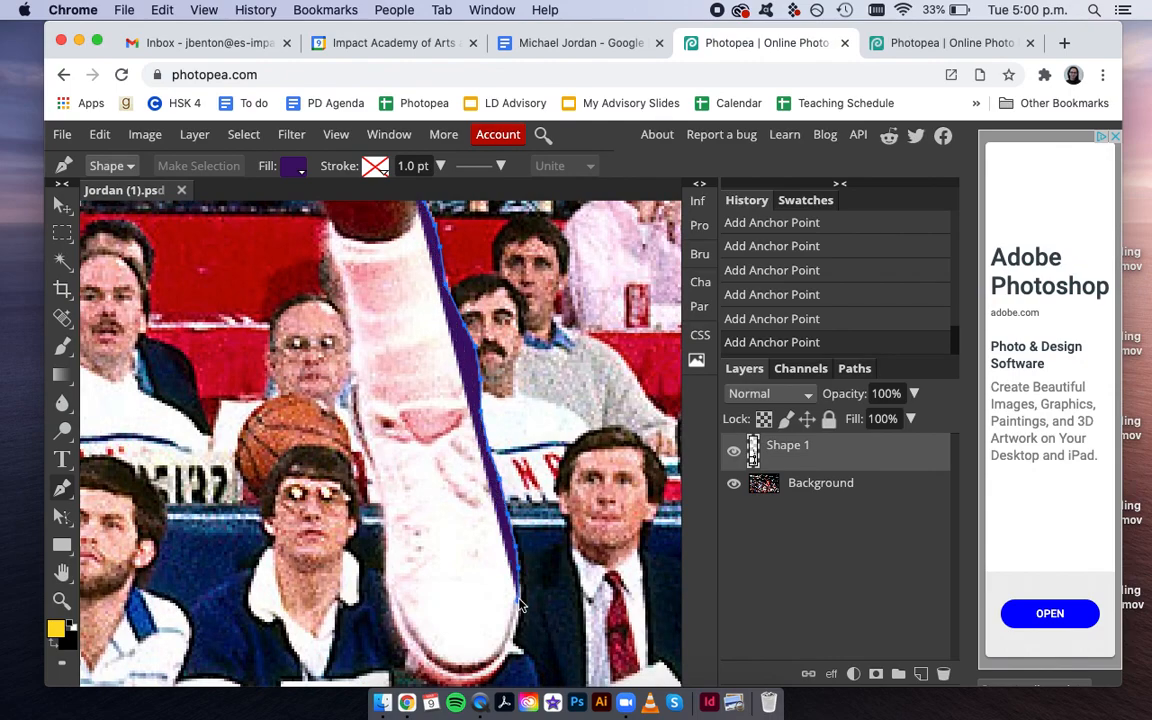
pyautogui.click(513, 645)
pyautogui.click(507, 656)
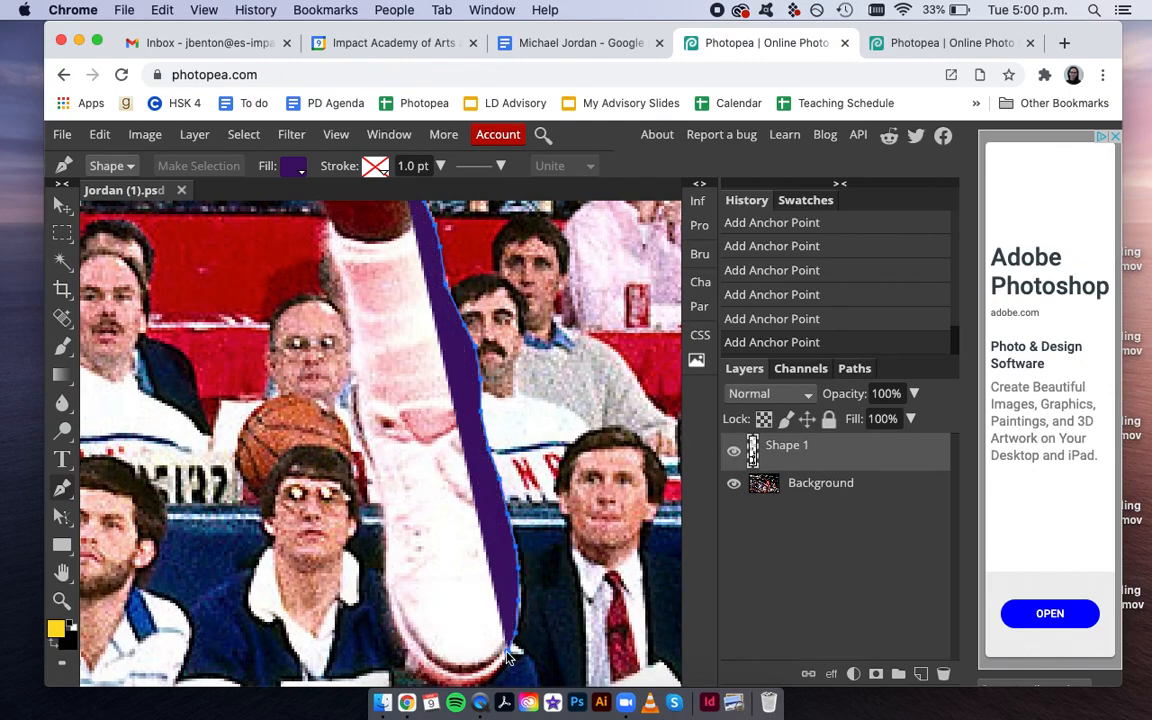
# Step: Carry the pen outline around the toe of the left shoe and up to the start of its inner side
pyautogui.scroll(-2, 508, 656)
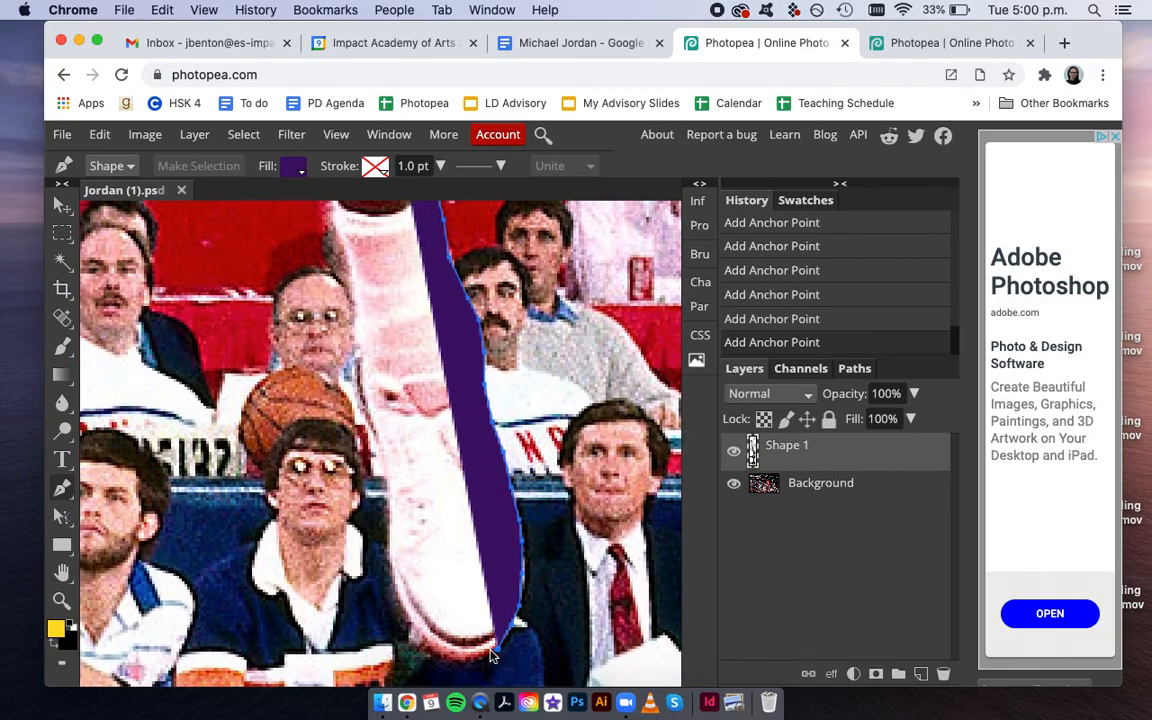
pyautogui.scroll(-3, 490, 655)
pyautogui.scroll(-1, 435, 425)
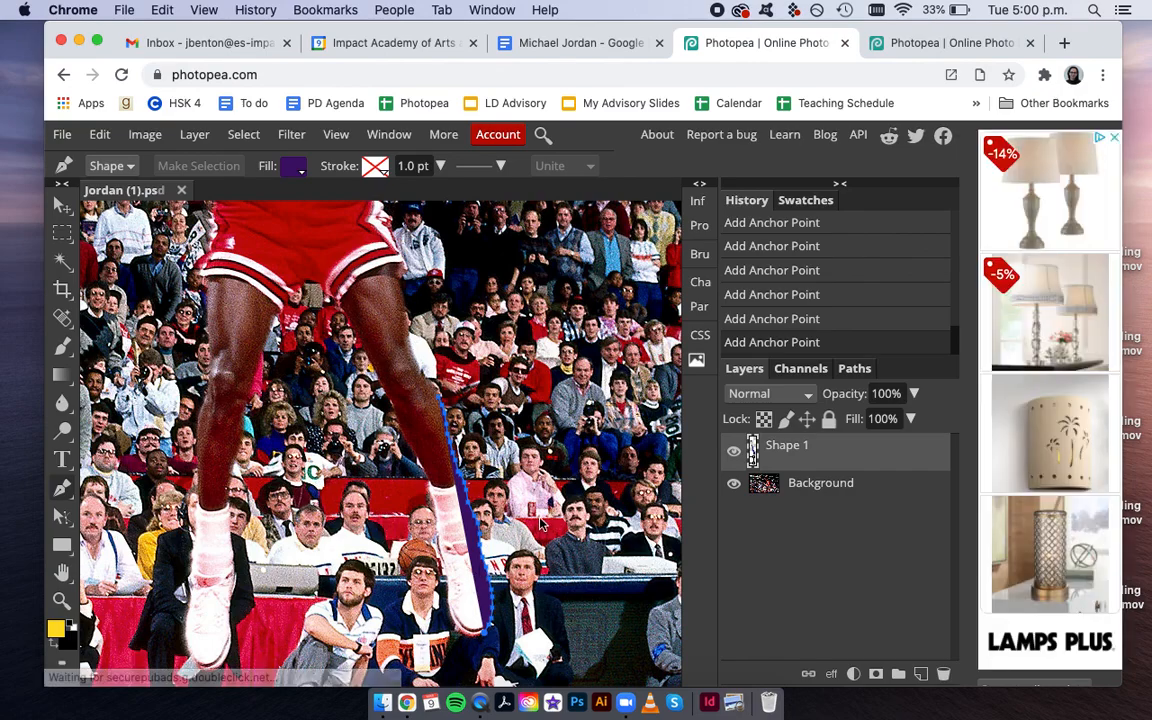
pyautogui.click(475, 635)
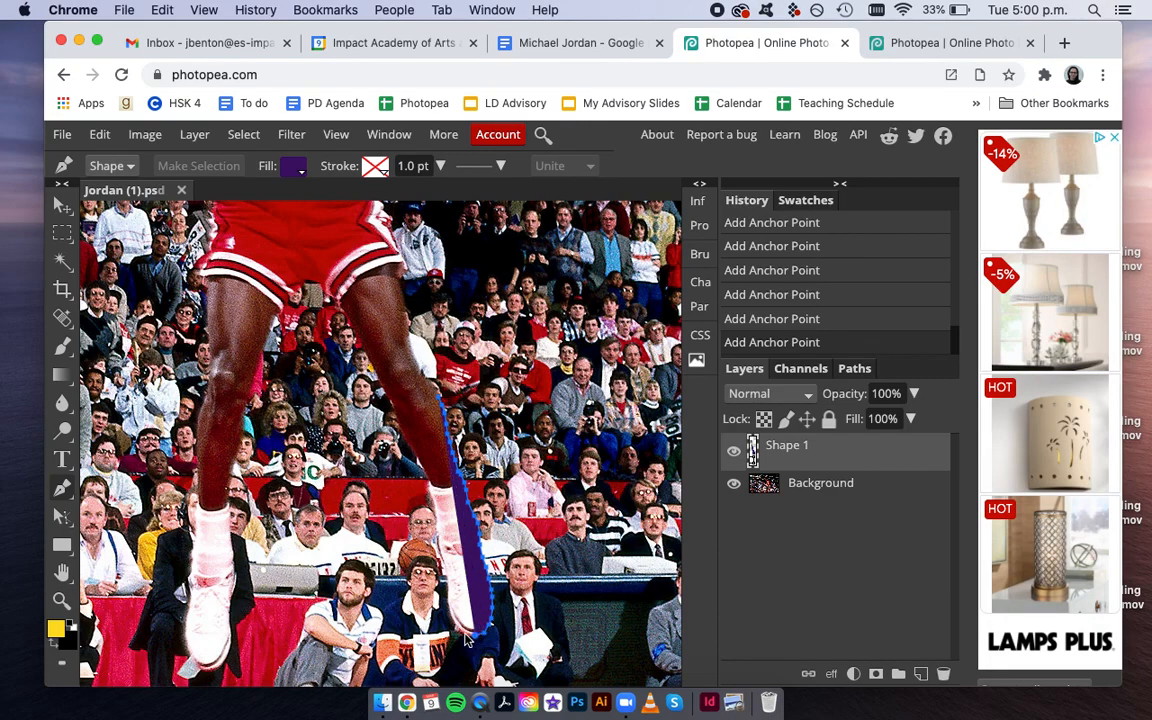
pyautogui.click(465, 633)
pyautogui.click(456, 626)
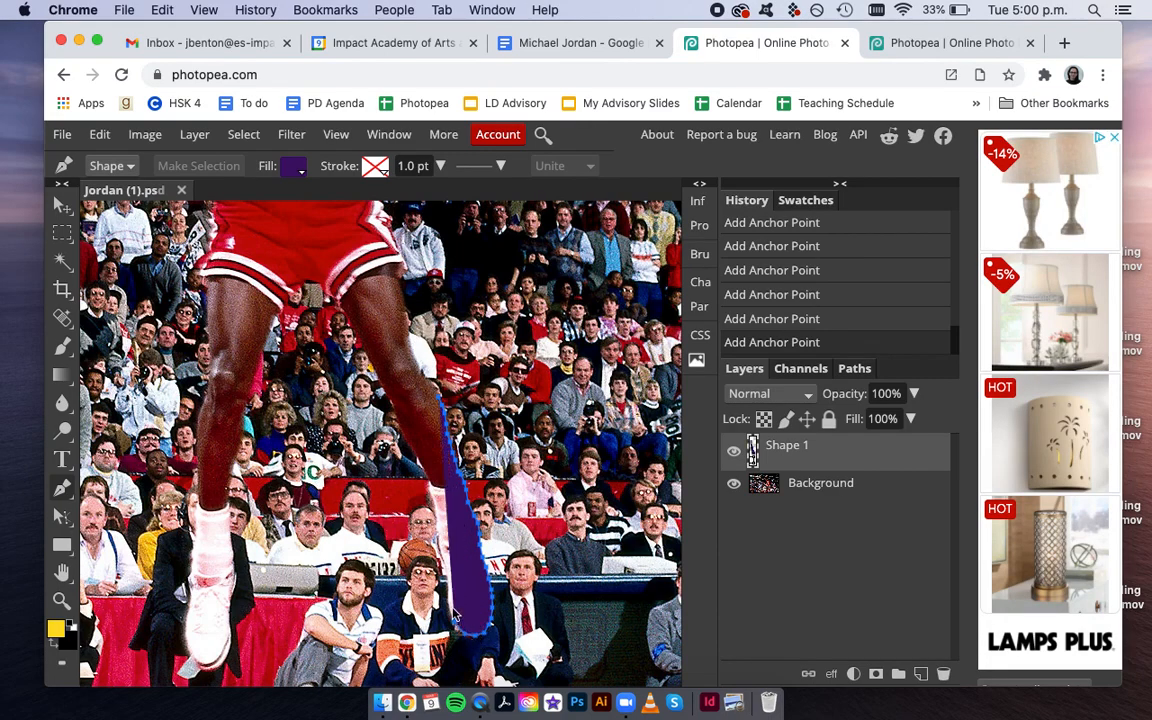
pyautogui.click(449, 606)
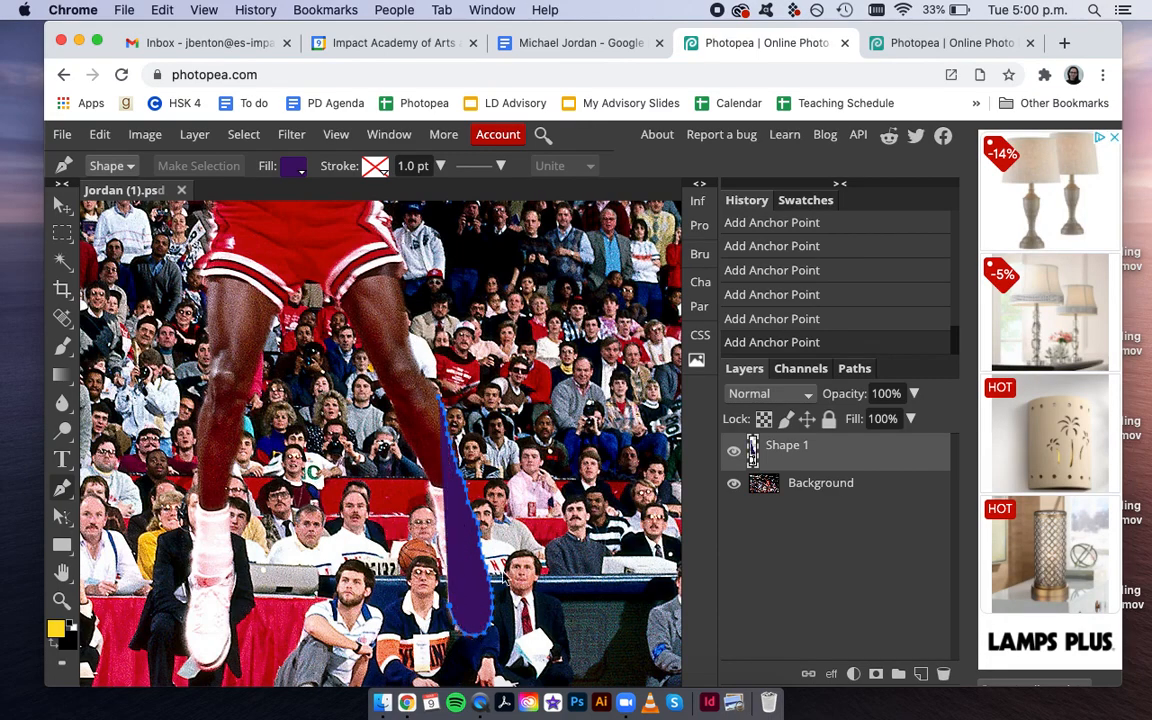
# Step: Lower the Shape 1 layer's opacity to 52%
pyautogui.scroll(3, 456, 597)
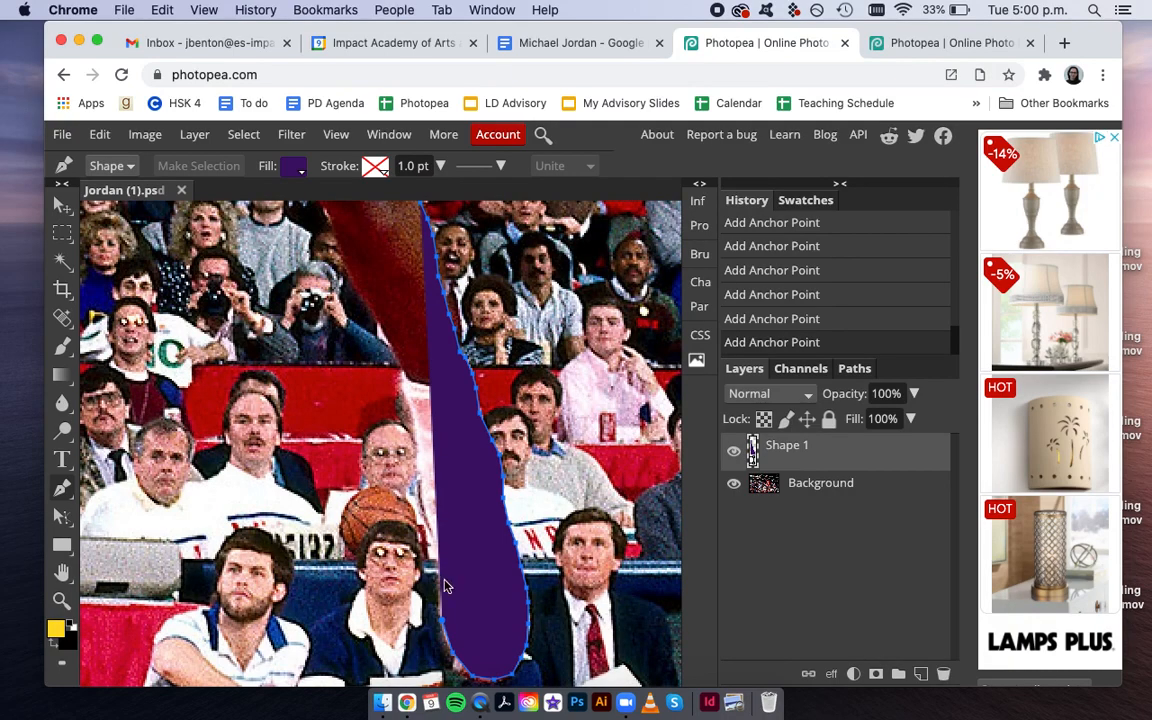
pyautogui.scroll(-1, 448, 600)
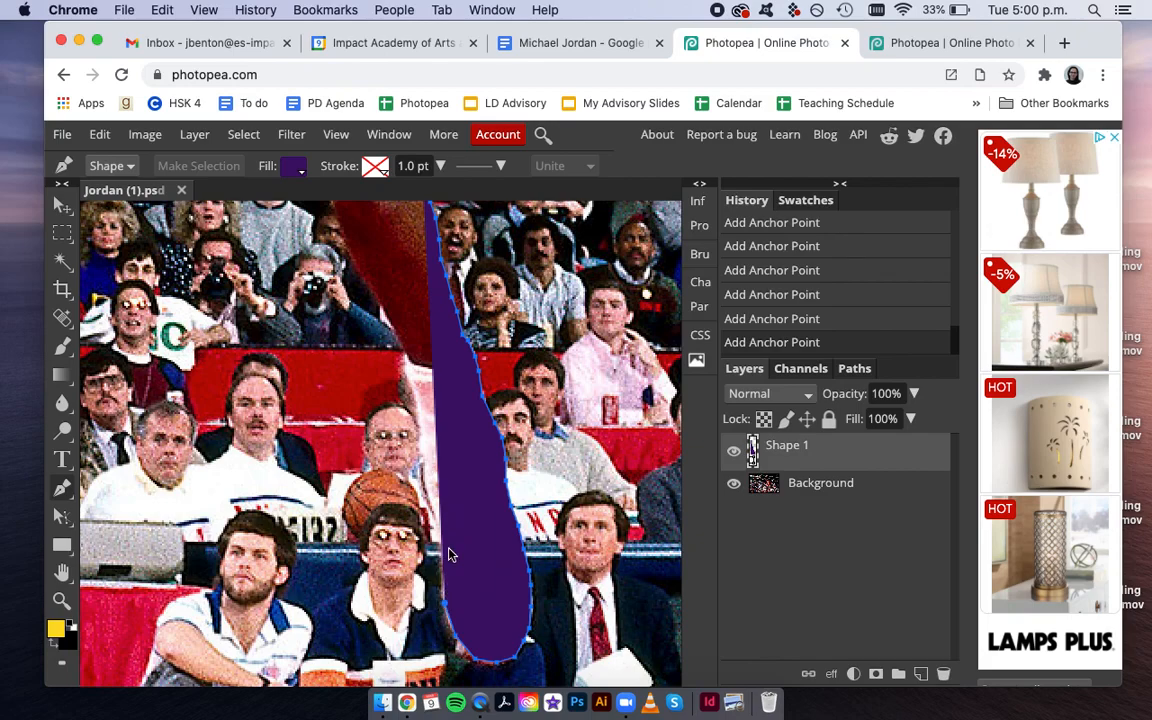
pyautogui.click(913, 394)
pyautogui.moveTo(915, 419); pyautogui.dragTo(877, 421)
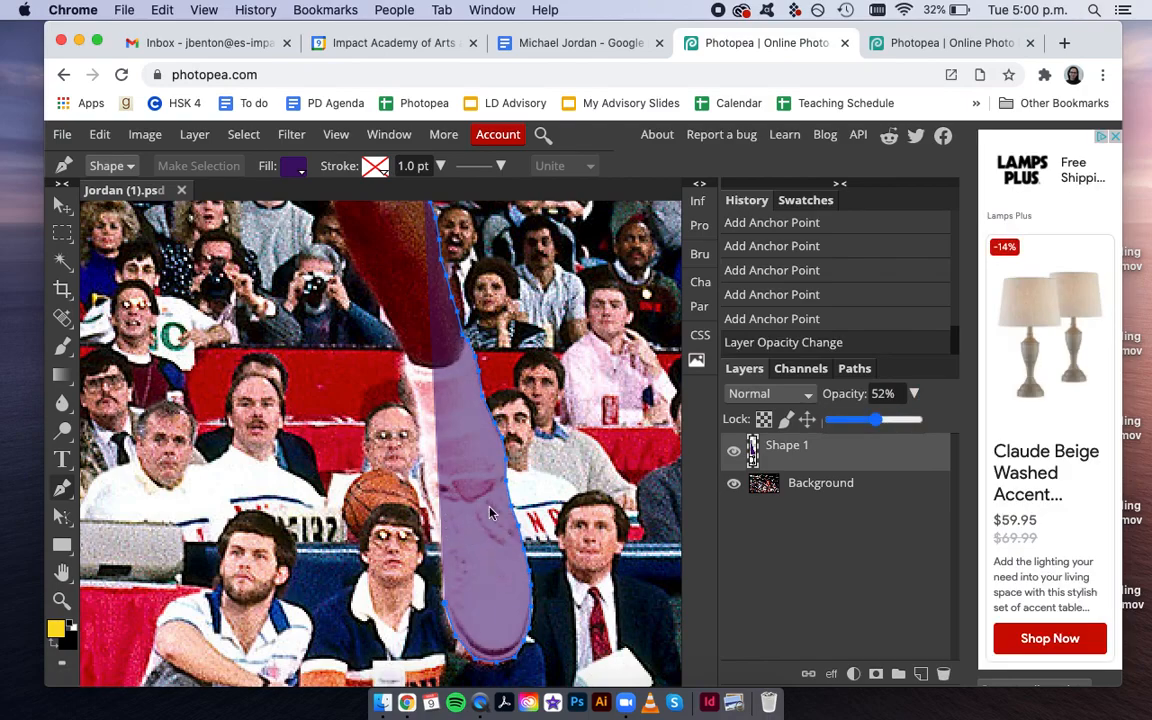
# Step: Trace the inner edge of the left shoe with anchor points up to the sock
pyautogui.click(446, 580)
pyautogui.click(437, 545)
pyautogui.click(430, 515)
pyautogui.click(424, 488)
pyautogui.click(420, 466)
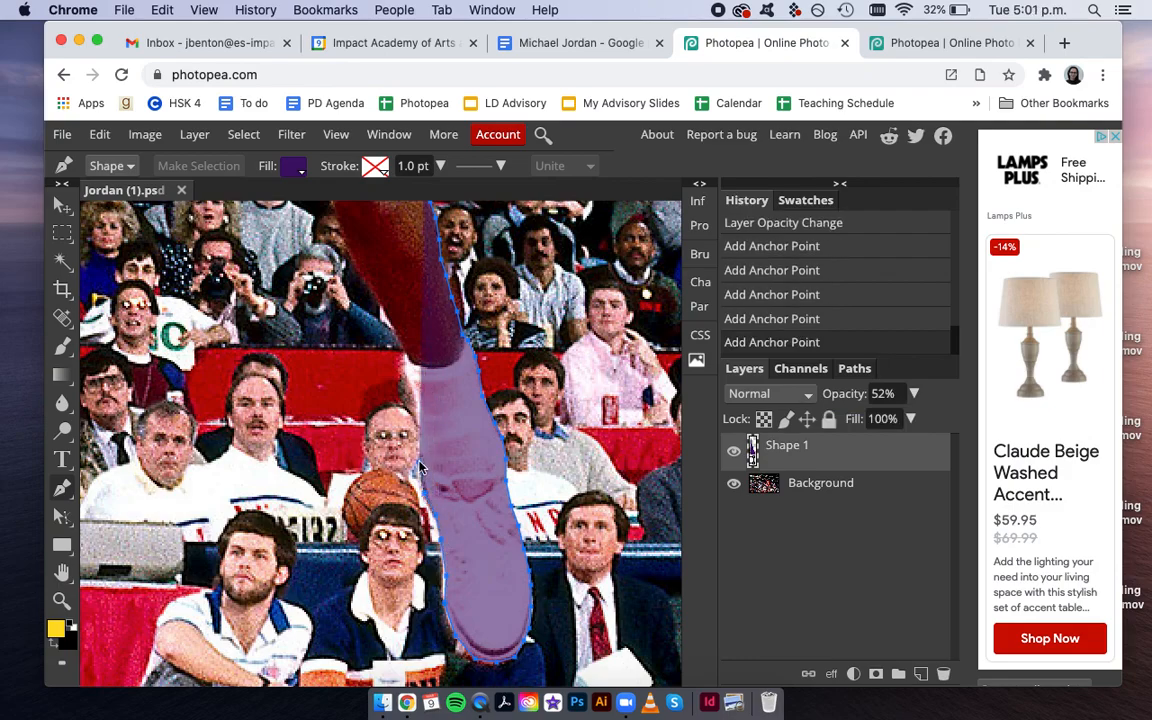
# Step: Set the Shape 1 layer's opacity to 100%
pyautogui.scroll(-5, 420, 466)
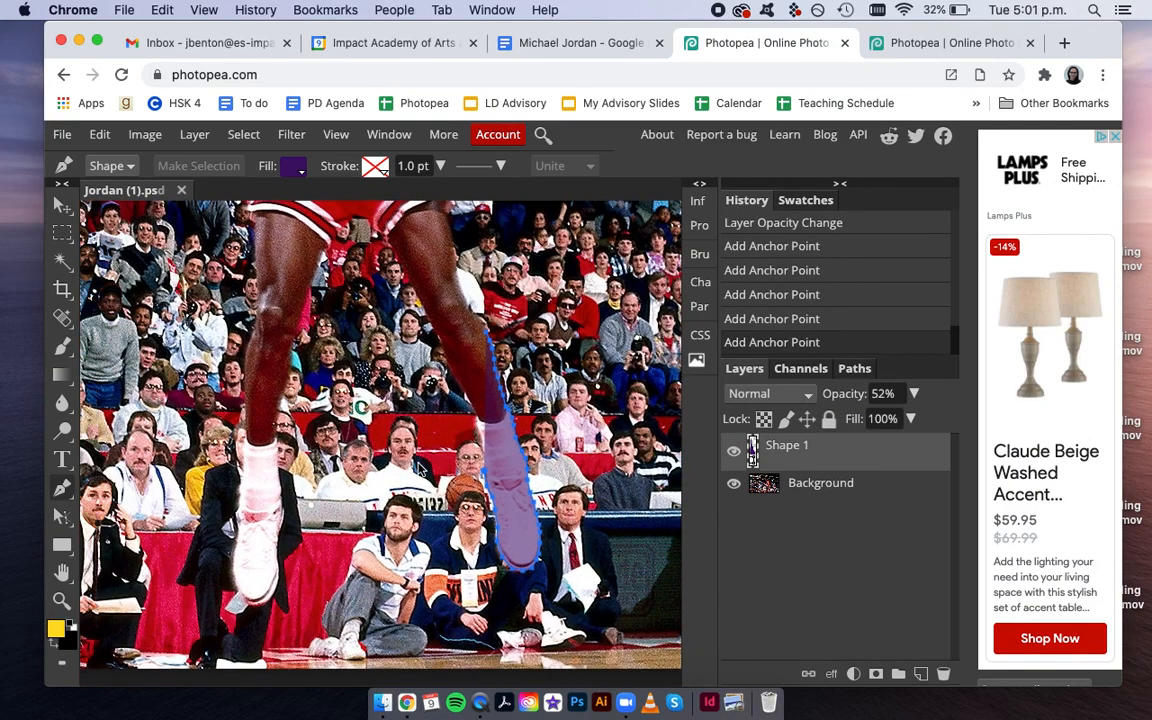
pyautogui.scroll(-2, 420, 466)
pyautogui.scroll(-3, 420, 480)
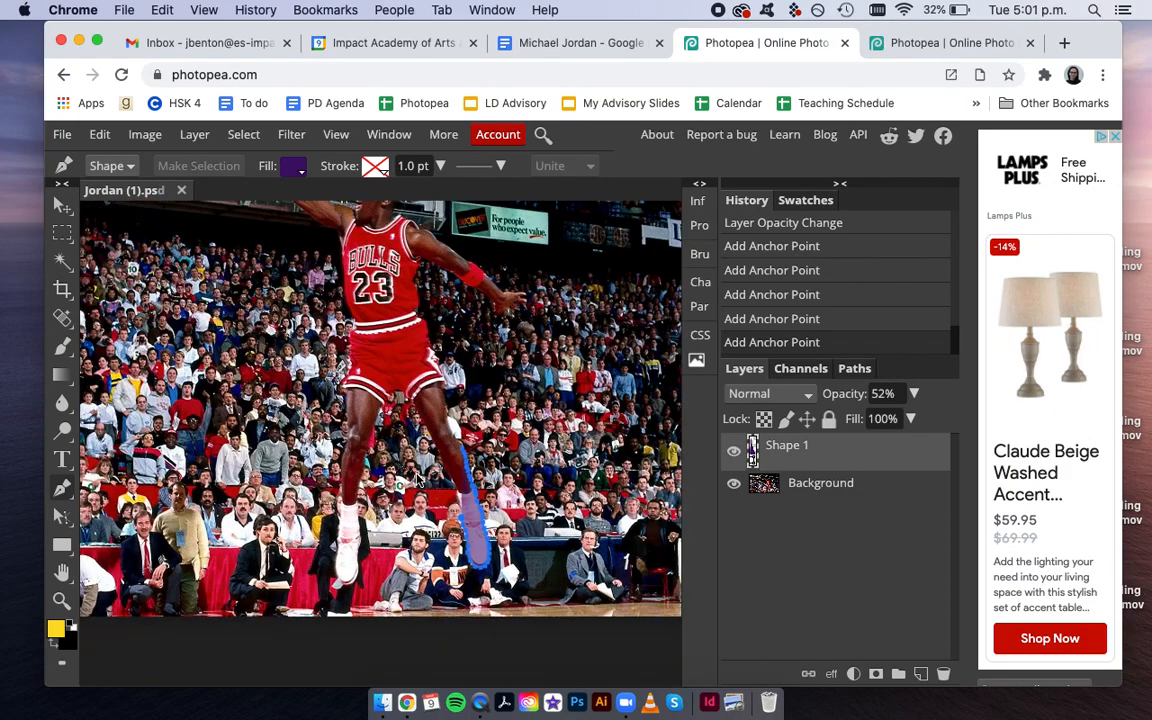
pyautogui.scroll(-1, 420, 480)
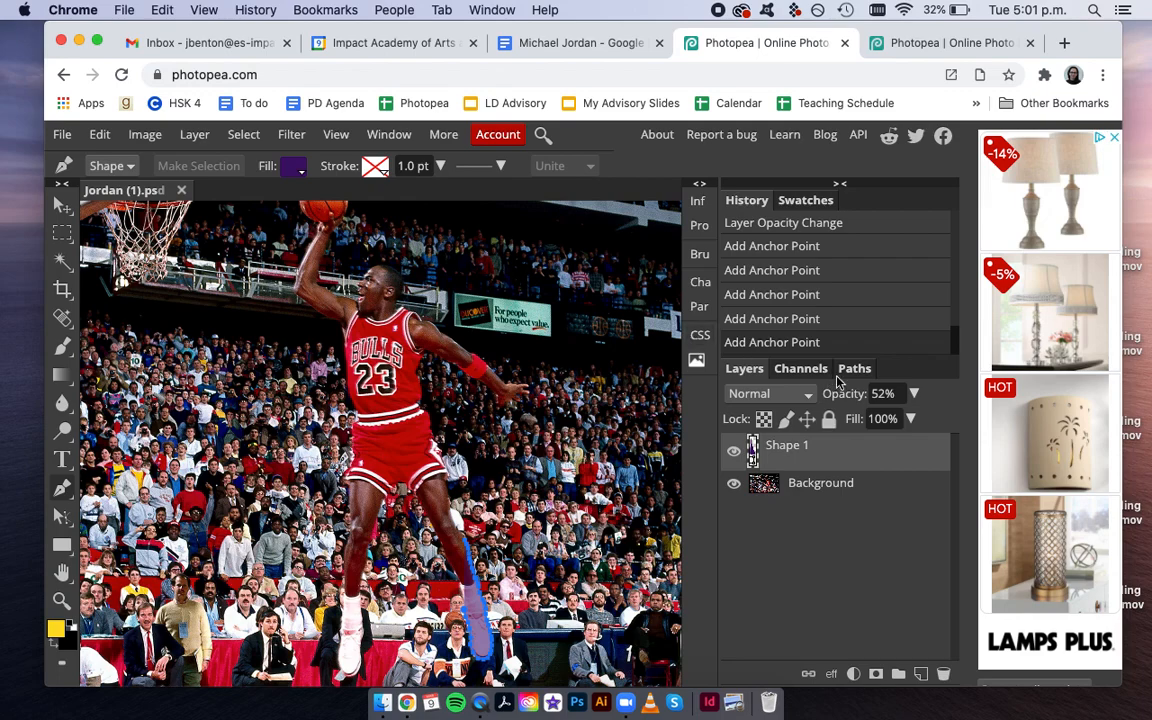
pyautogui.click(914, 394)
pyautogui.moveTo(875, 419); pyautogui.dragTo(937, 421)
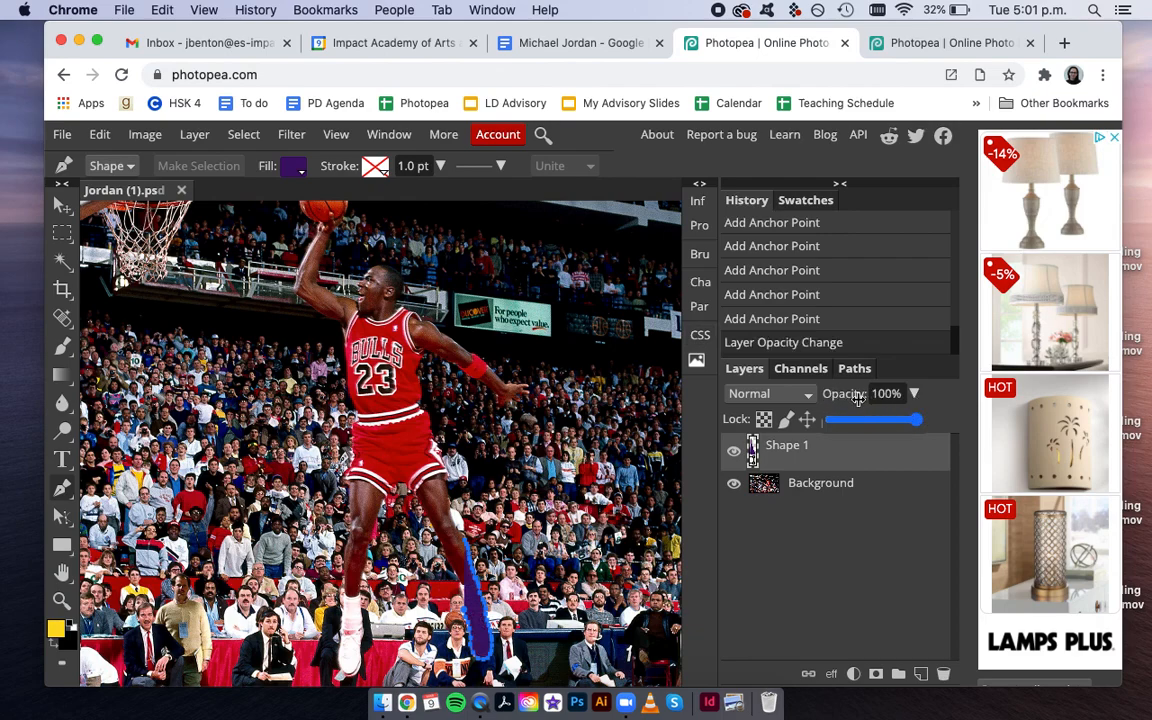
# Step: Switch to the other Photopea document, Jordan.psd, which holds the complete player silhouette, and save it as a PSD
pyautogui.click(948, 404)
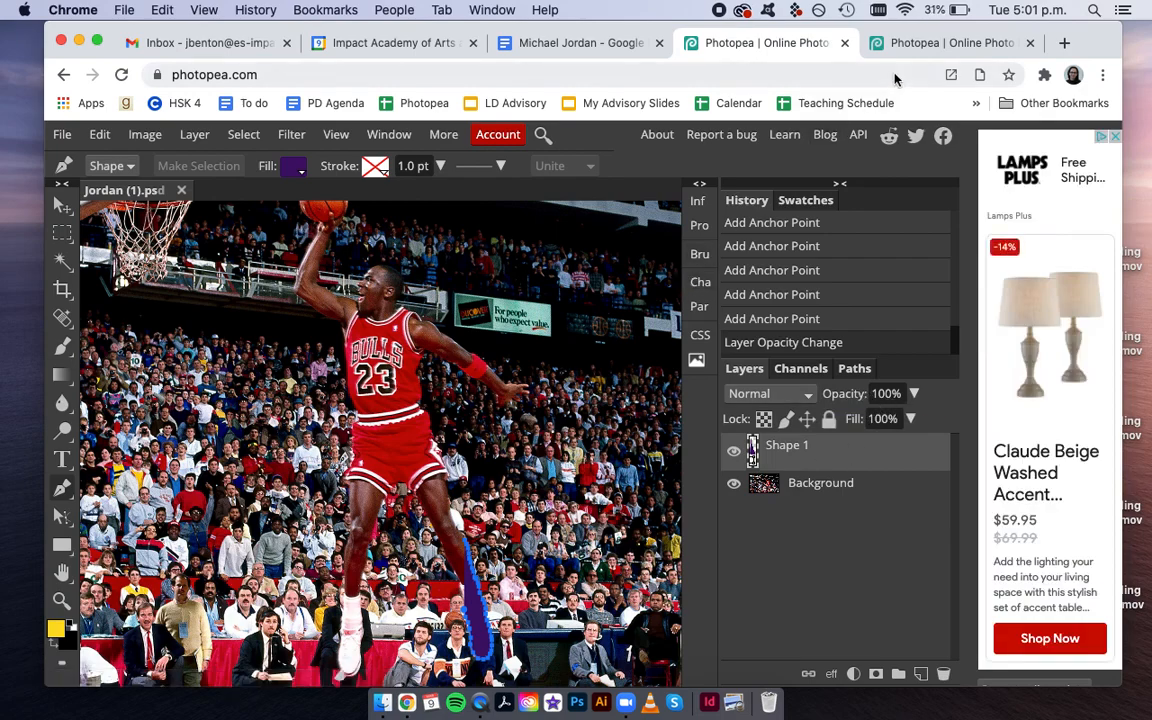
pyautogui.click(936, 46)
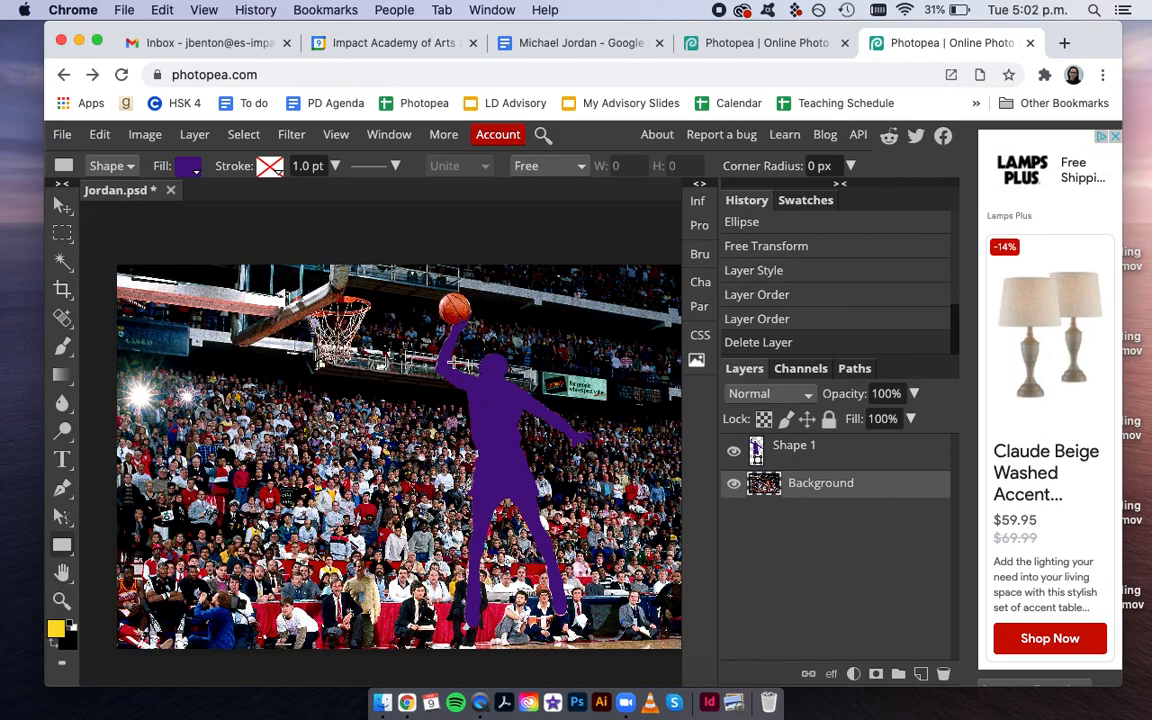
pyautogui.scroll(10, 453, 362)
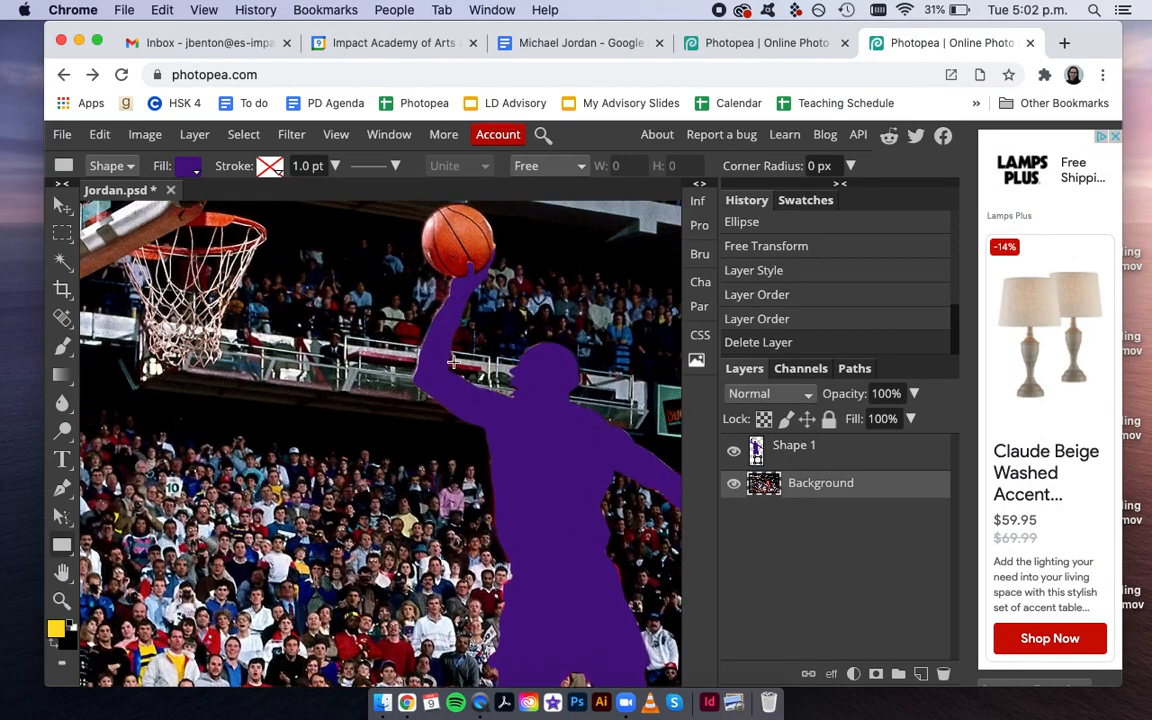
pyautogui.scroll(8, 453, 362)
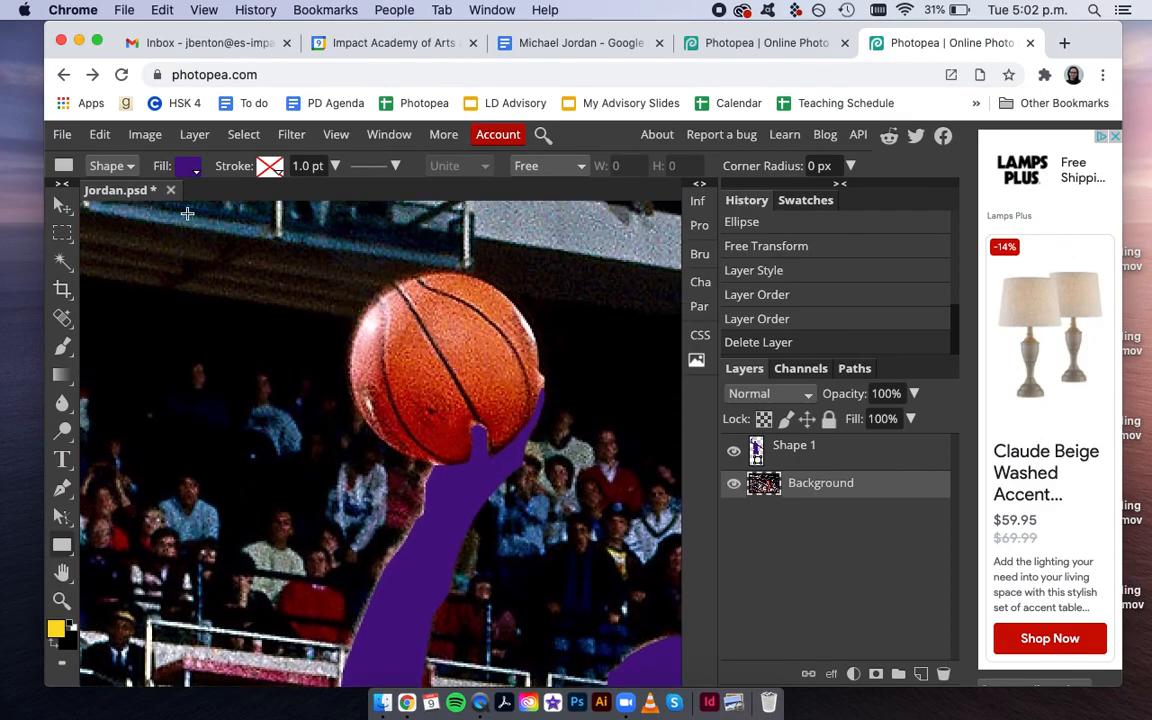
pyautogui.click(62, 134)
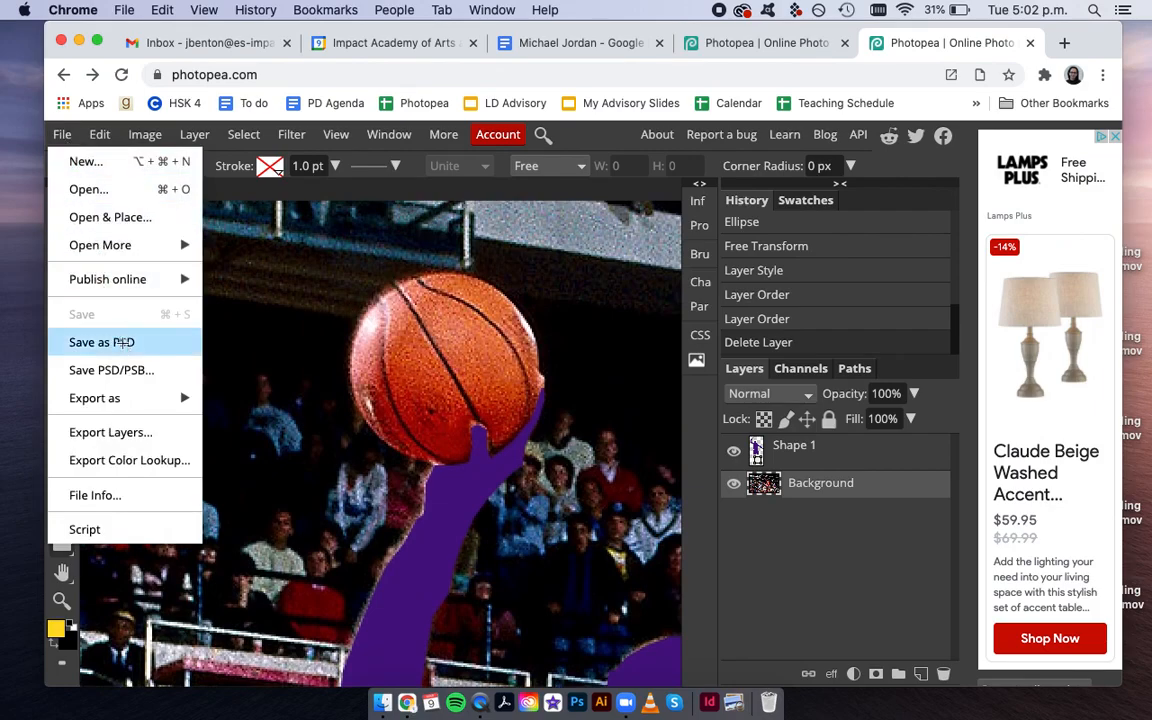
pyautogui.click(122, 345)
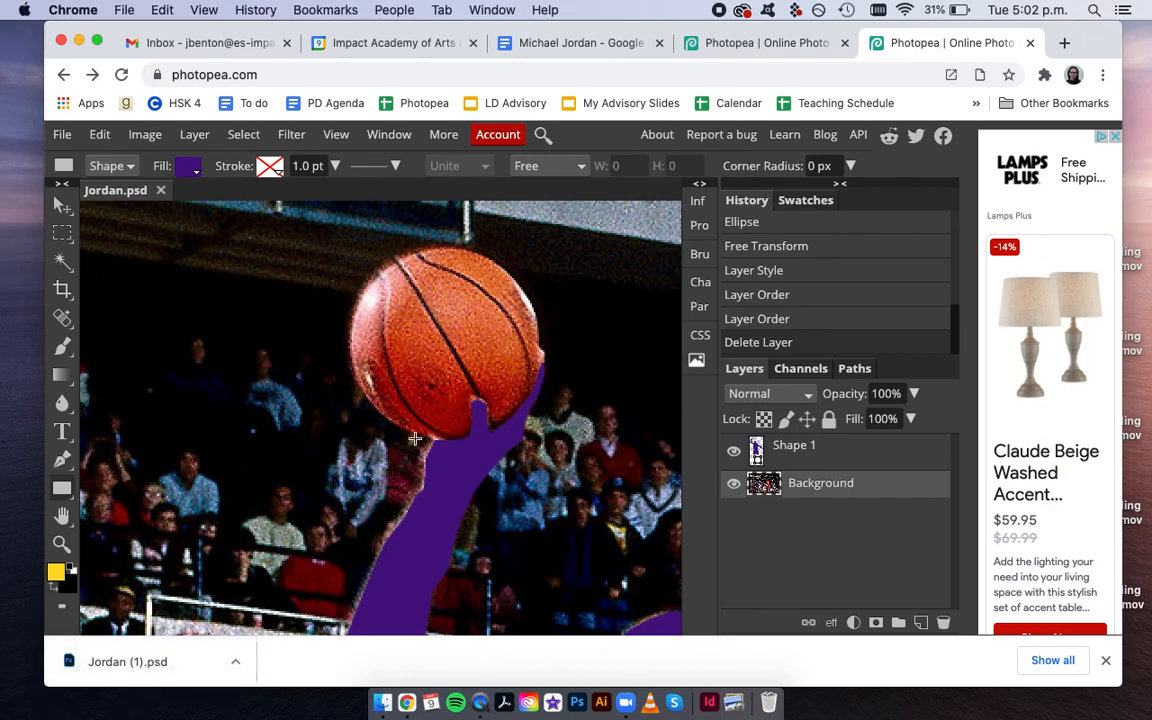
pyautogui.click(1105, 660)
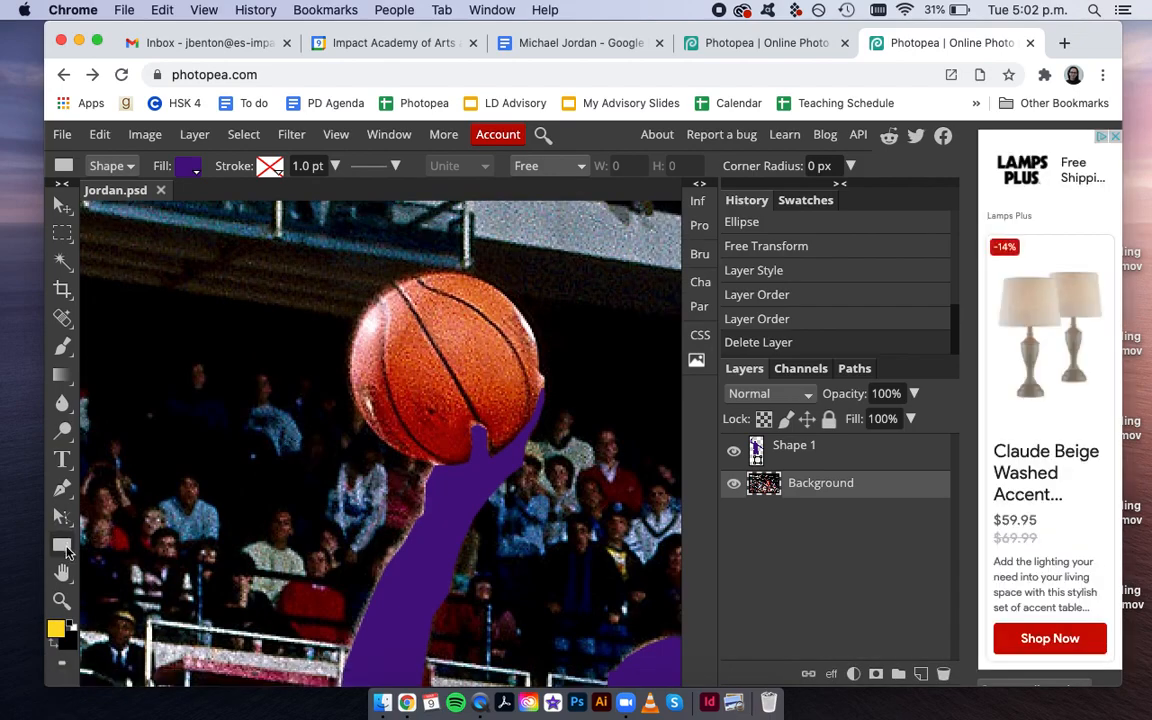
# Step: Draw an ellipse shape over the basketball on a new layer directly above the Background layer
pyautogui.click(64, 547)
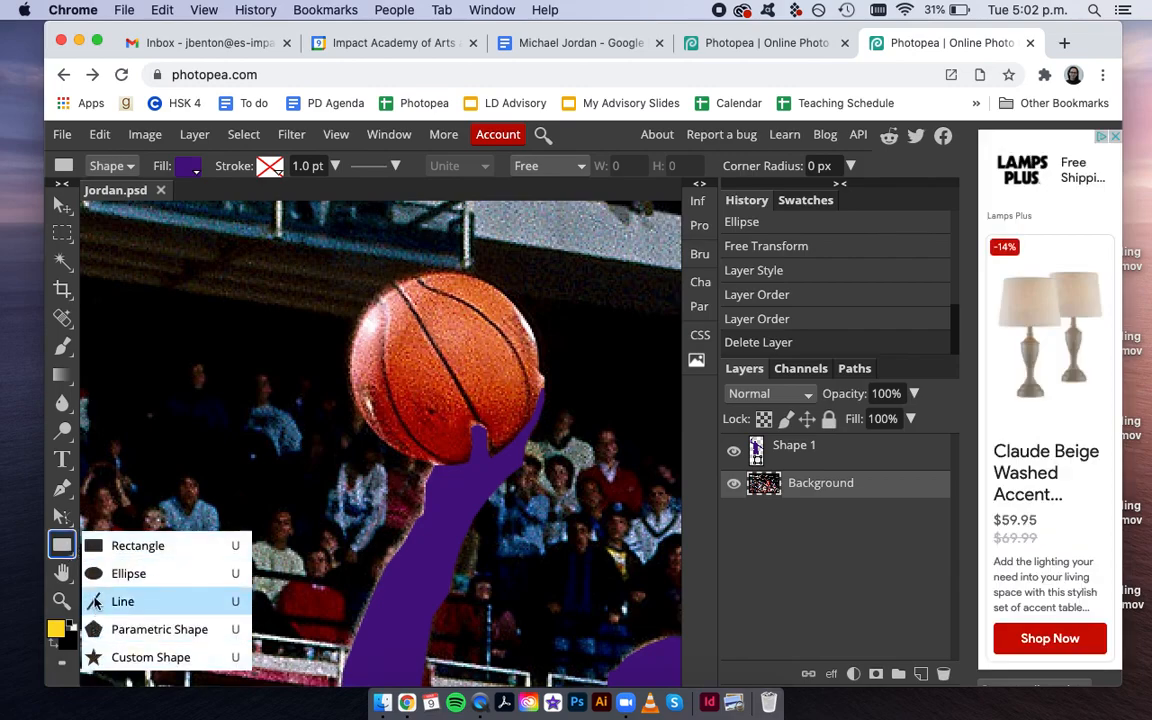
pyautogui.click(100, 573)
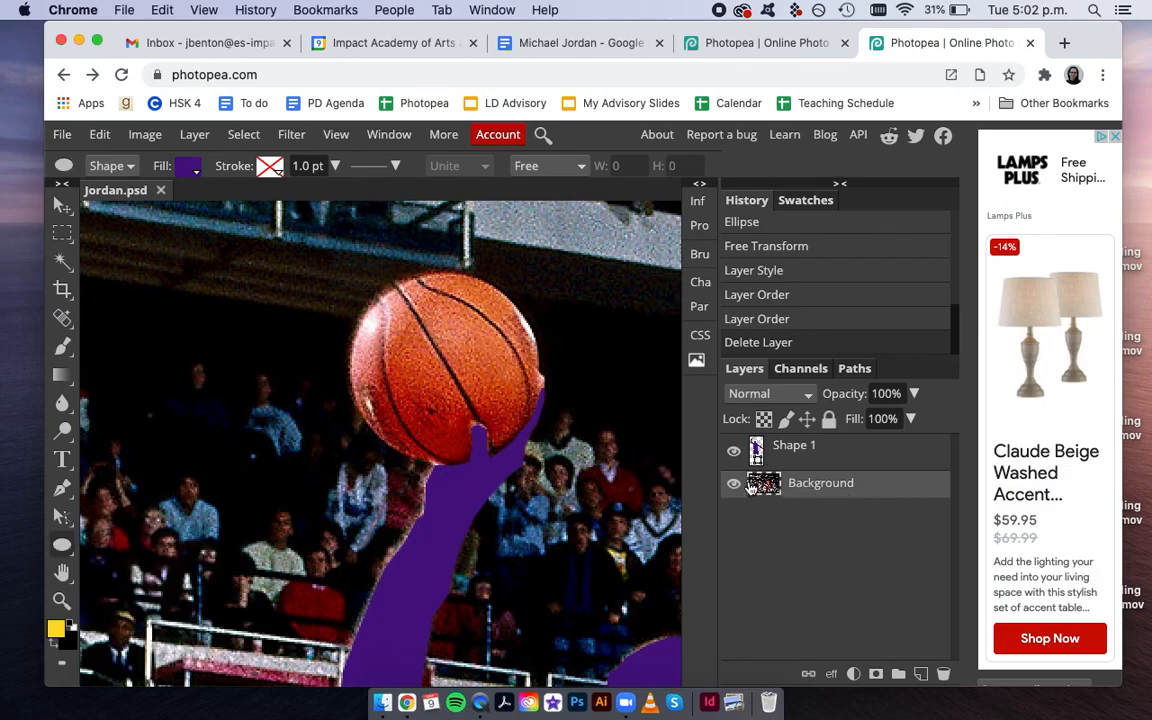
pyautogui.click(851, 453)
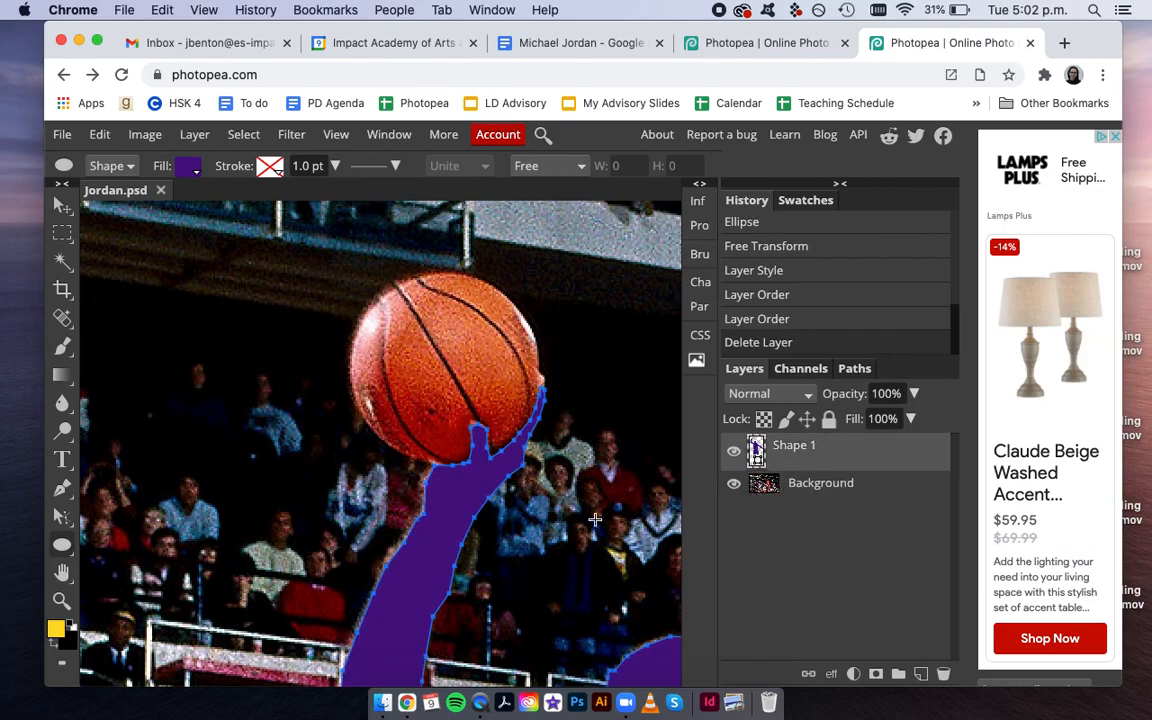
pyautogui.click(810, 496)
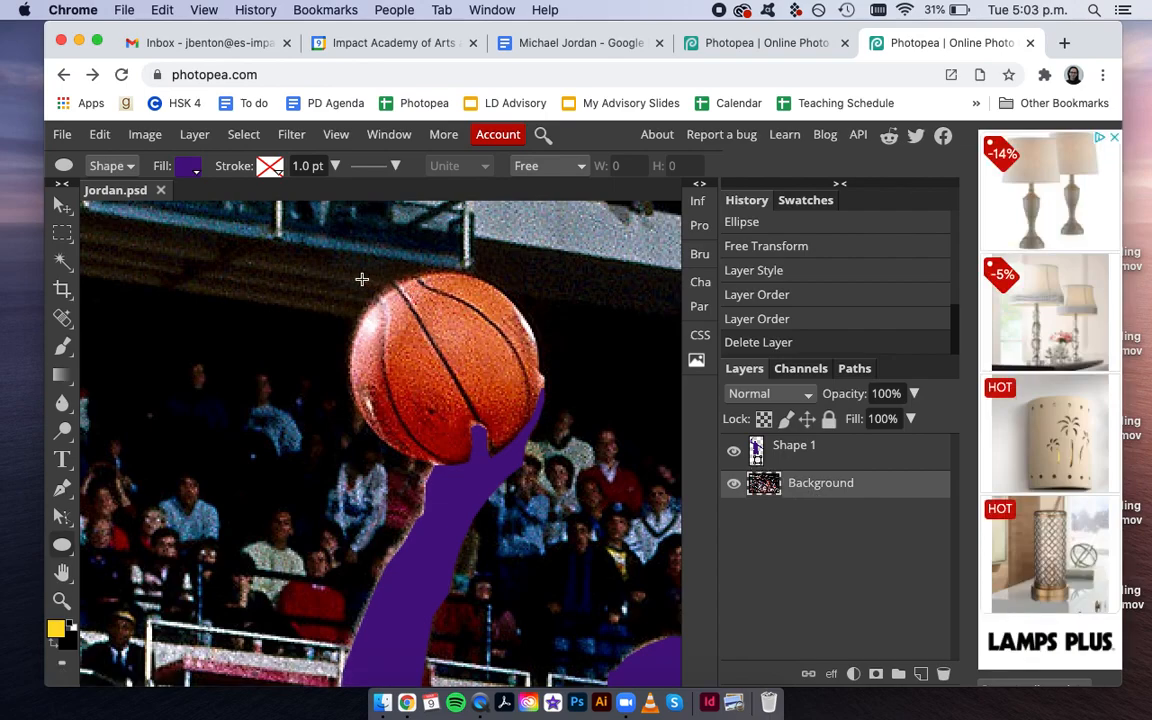
pyautogui.moveTo(377, 287); pyautogui.dragTo(539, 456)
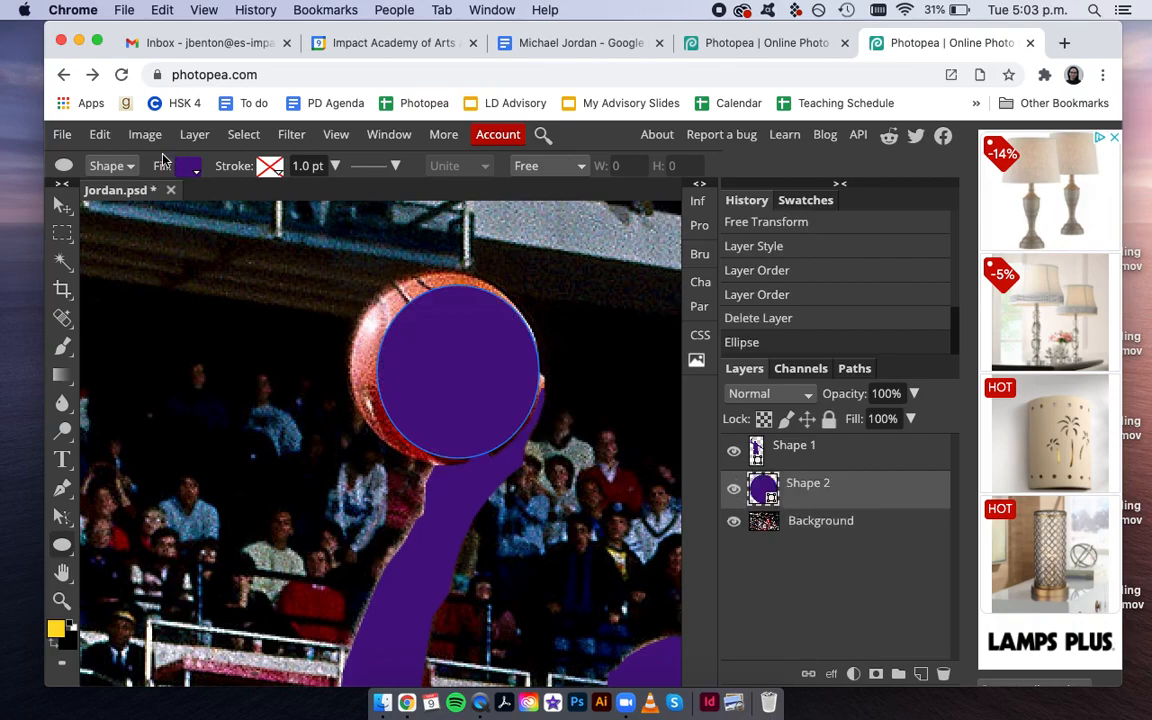
# Step: Scale the circle to about 121% width and 111% height so it covers the whole basketball
pyautogui.click(99, 134)
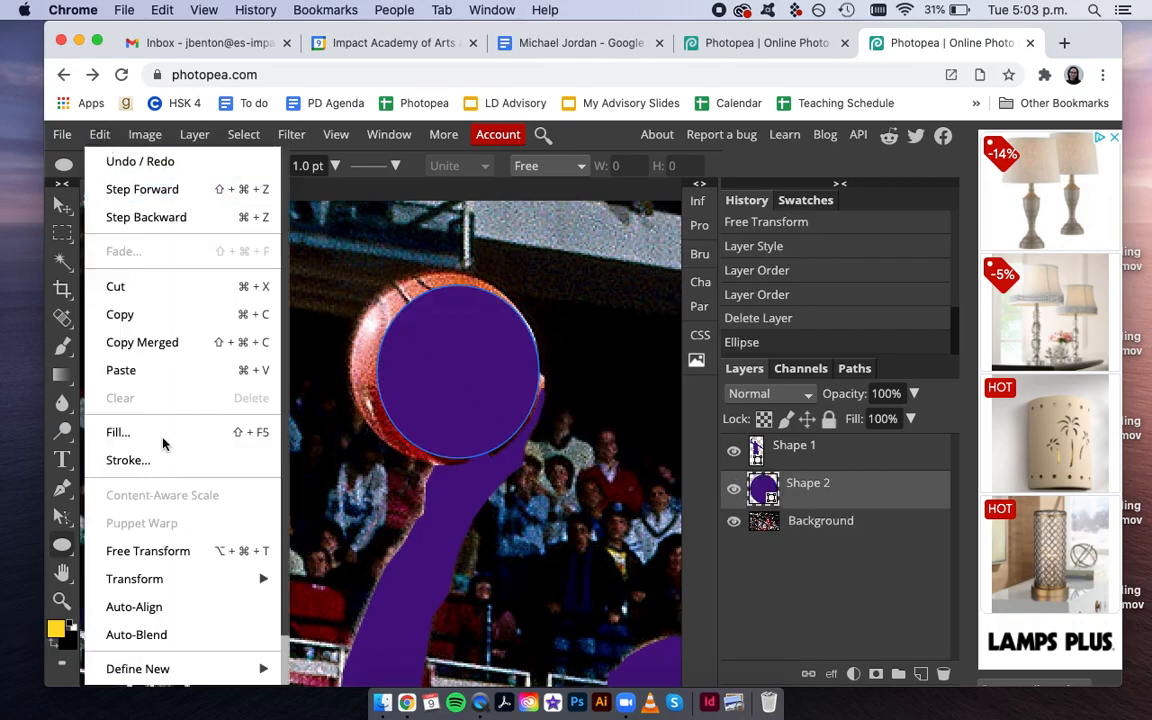
pyautogui.moveTo(262, 579)
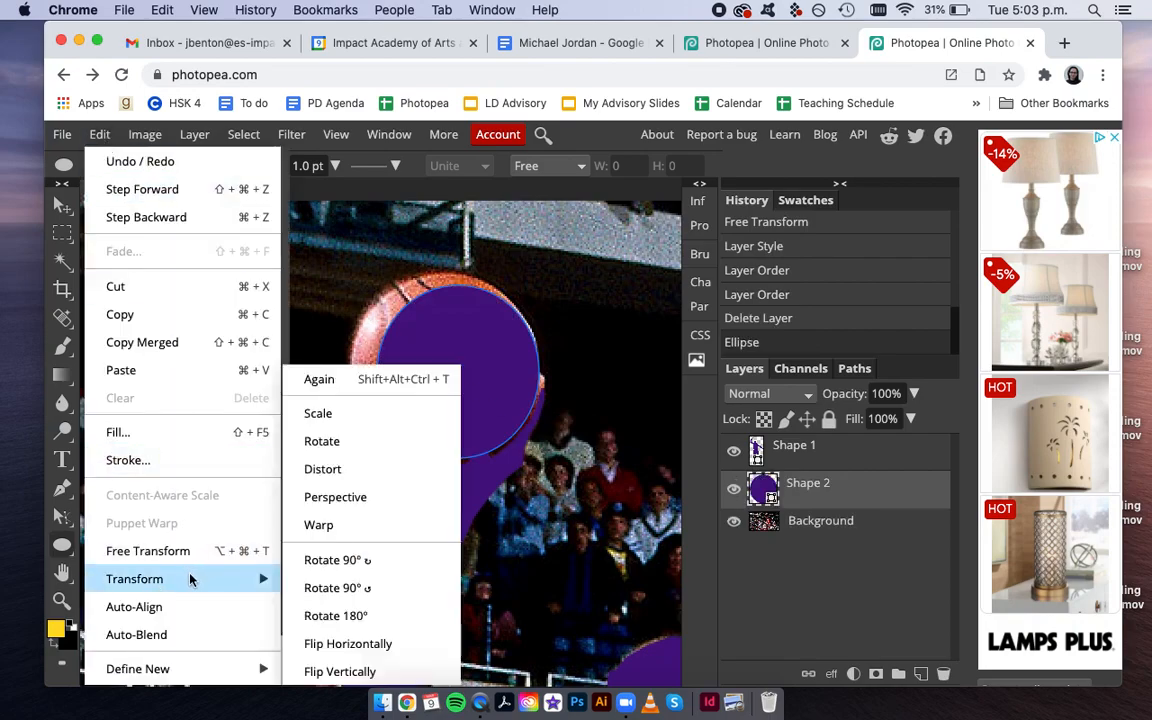
pyautogui.click(335, 425)
pyautogui.moveTo(378, 279); pyautogui.dragTo(348, 271)
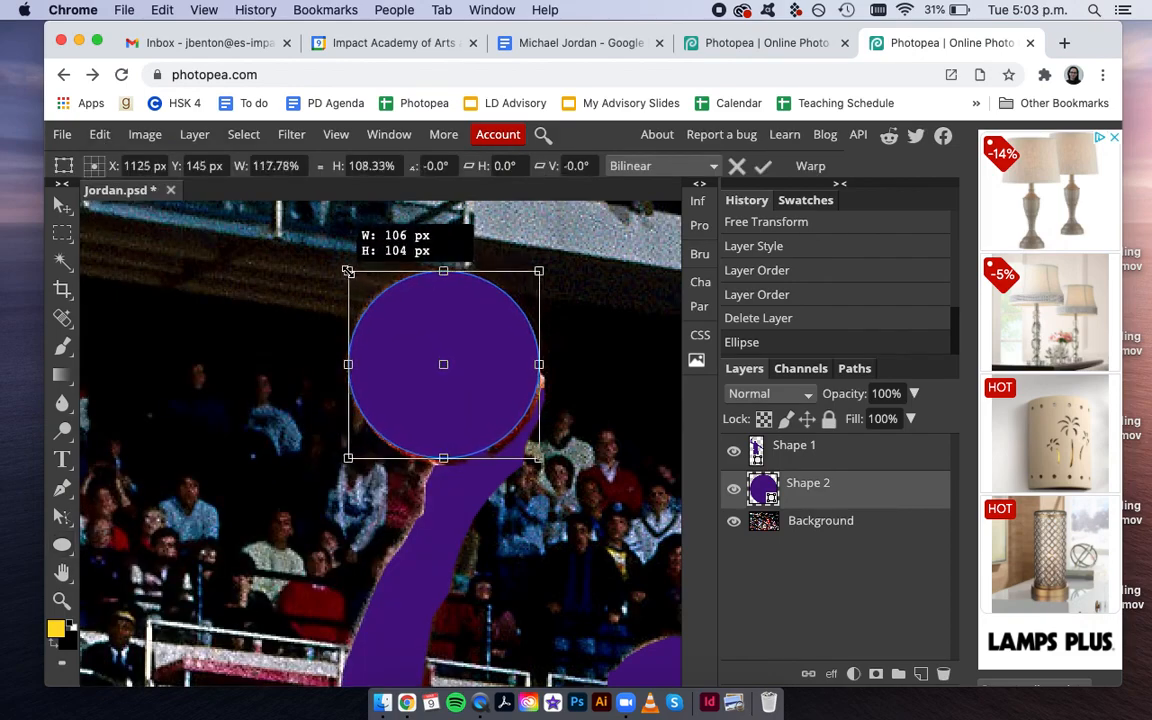
pyautogui.moveTo(539, 459); pyautogui.dragTo(545, 465)
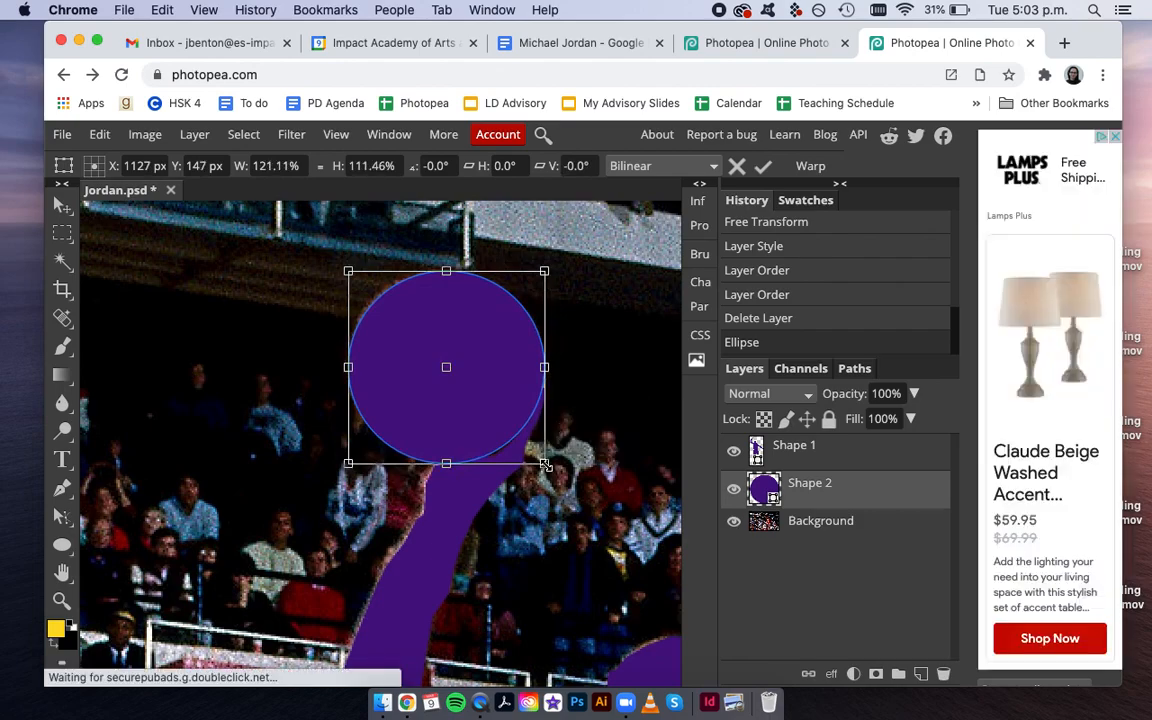
pyautogui.click(760, 167)
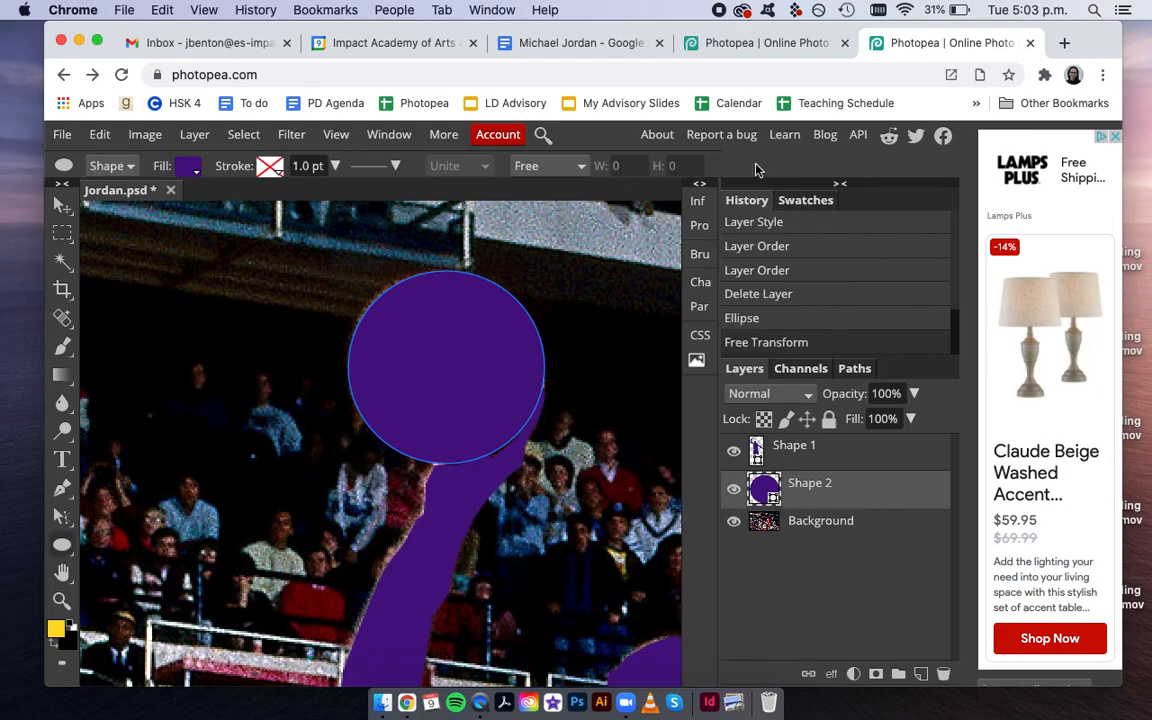
# Step: Hide the Shape 2 layer and try pink shades up to db4698 as its circle's fill colour
pyautogui.click(734, 491)
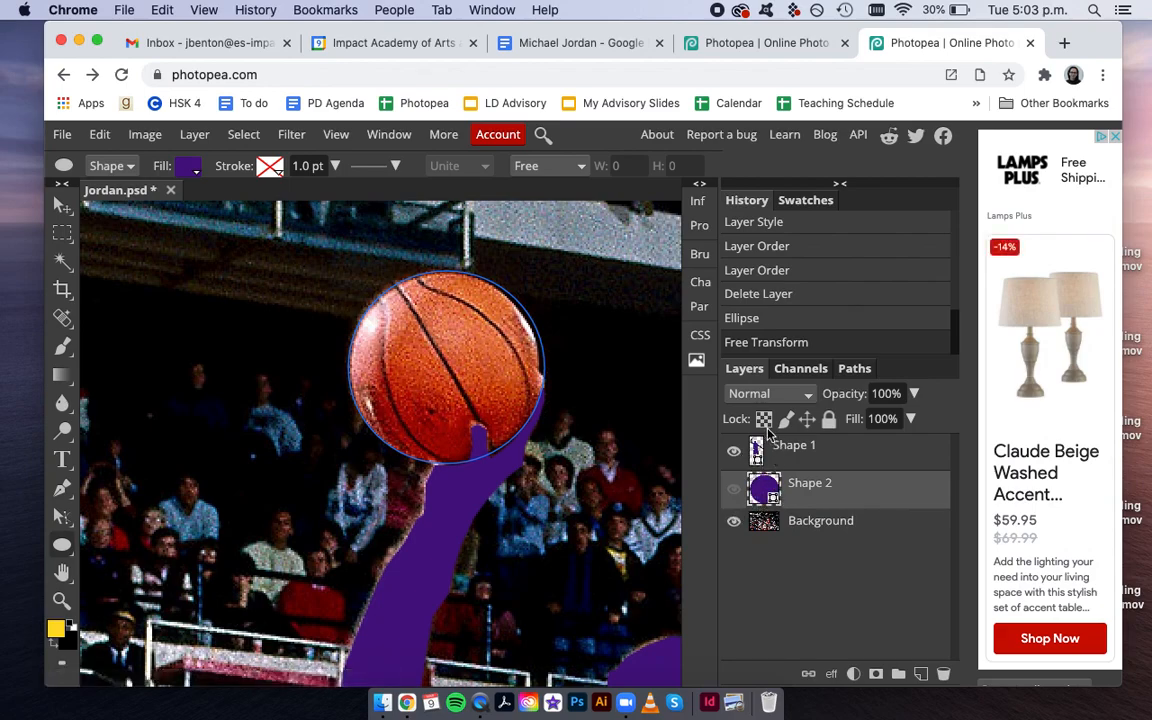
pyautogui.doubleClick(773, 503)
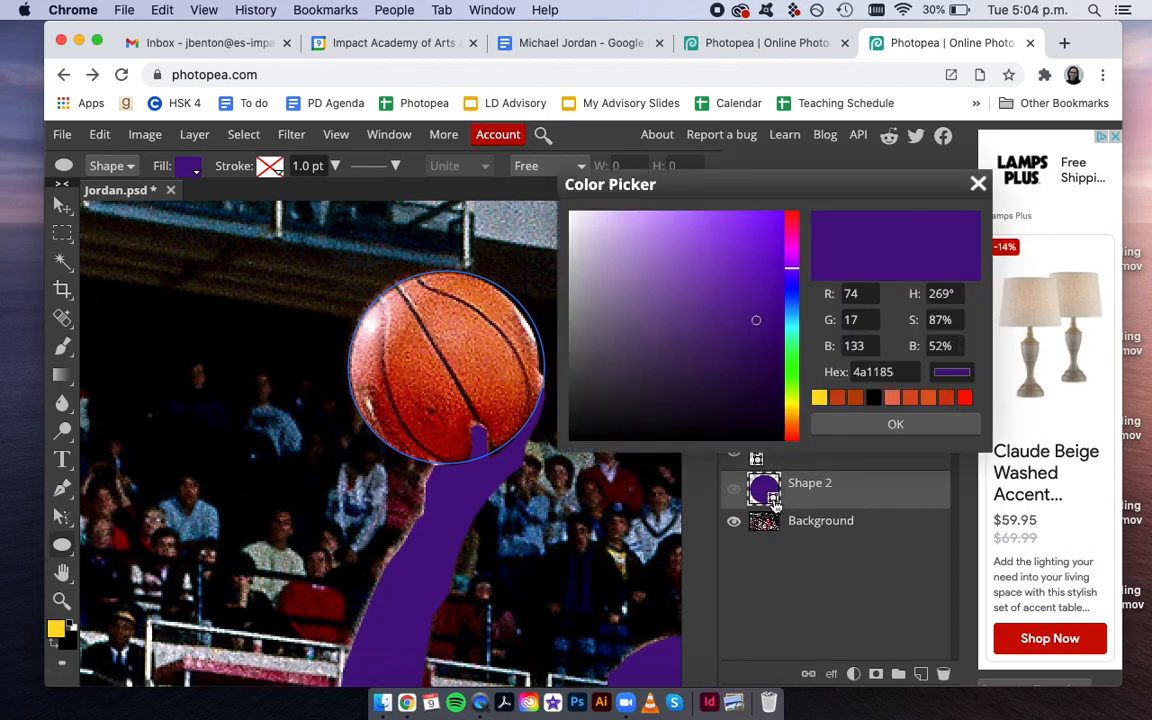
pyautogui.click(792, 233)
pyautogui.click(770, 284)
pyautogui.click(735, 252)
pyautogui.click(739, 299)
pyautogui.click(761, 270)
pyautogui.click(715, 255)
pyautogui.click(715, 243)
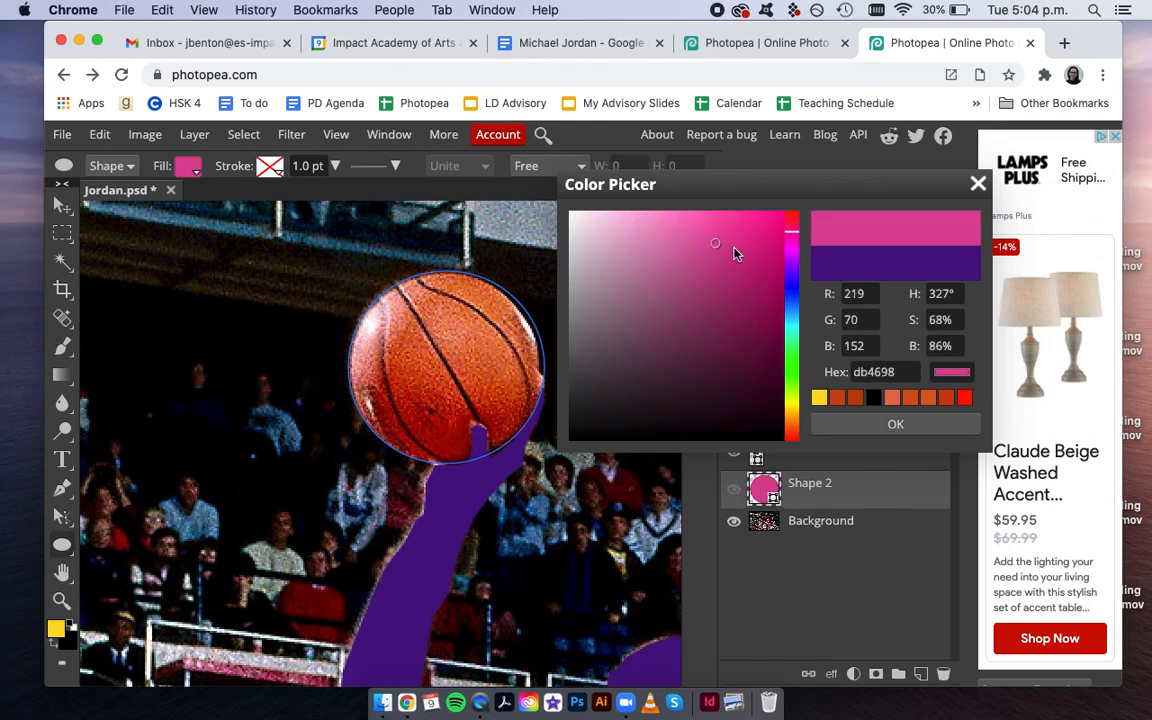
# Step: Sample the orange cf4a21 from the basketball photo as the circle's fill and show the Shape 2 layer again
pyautogui.click(475, 346)
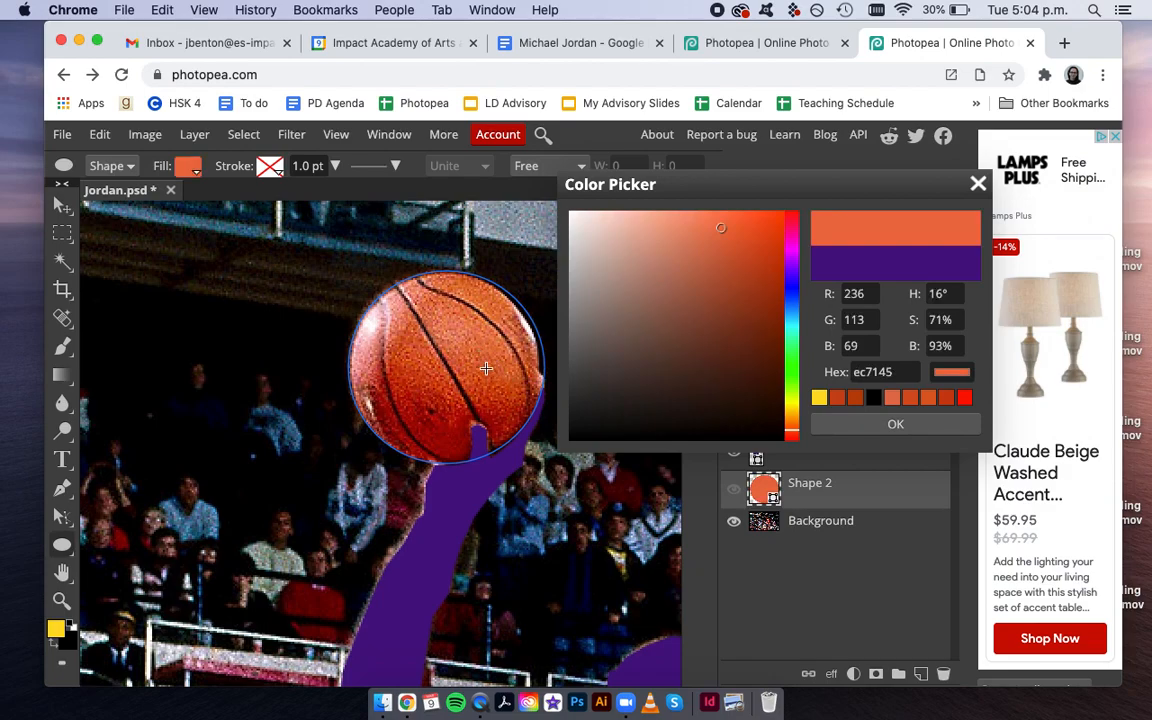
pyautogui.click(438, 331)
pyautogui.click(211, 402)
pyautogui.click(240, 425)
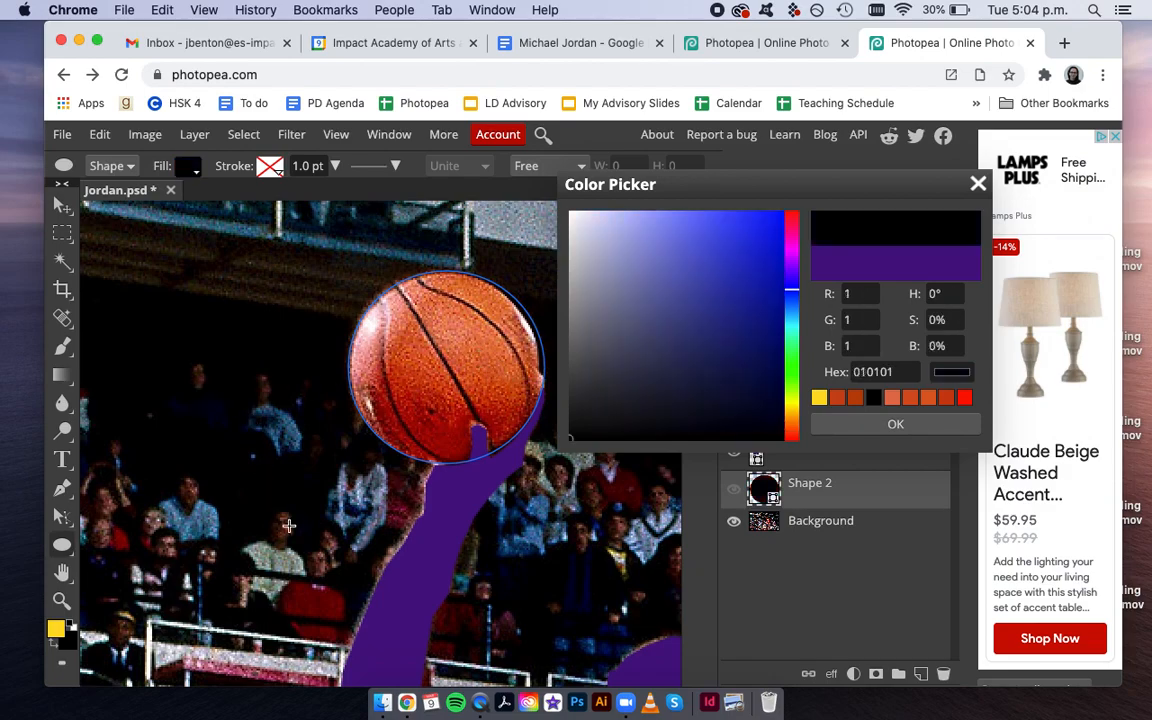
pyautogui.click(285, 527)
pyautogui.click(438, 387)
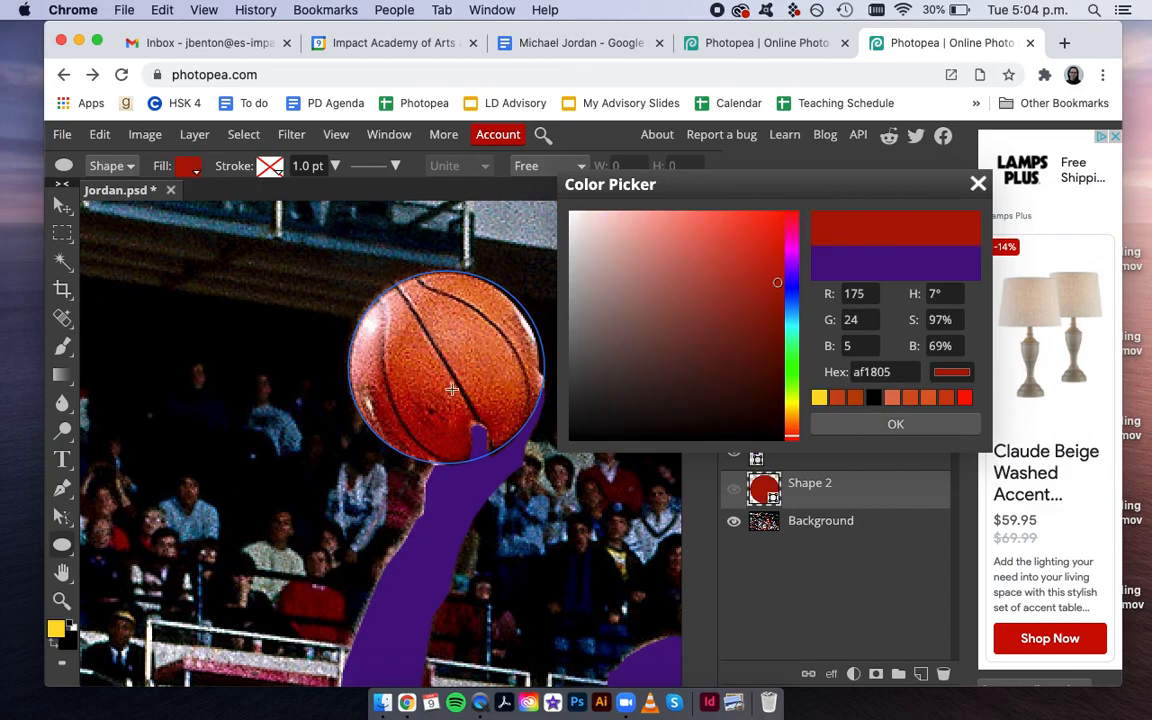
pyautogui.click(470, 383)
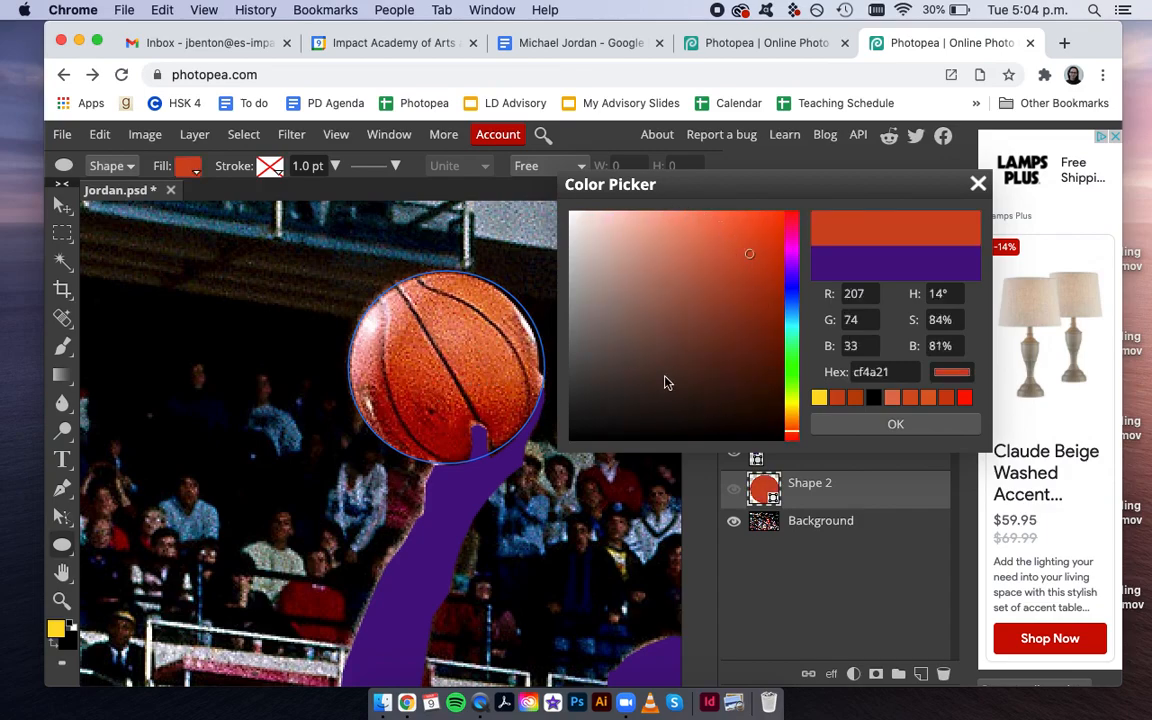
pyautogui.click(903, 425)
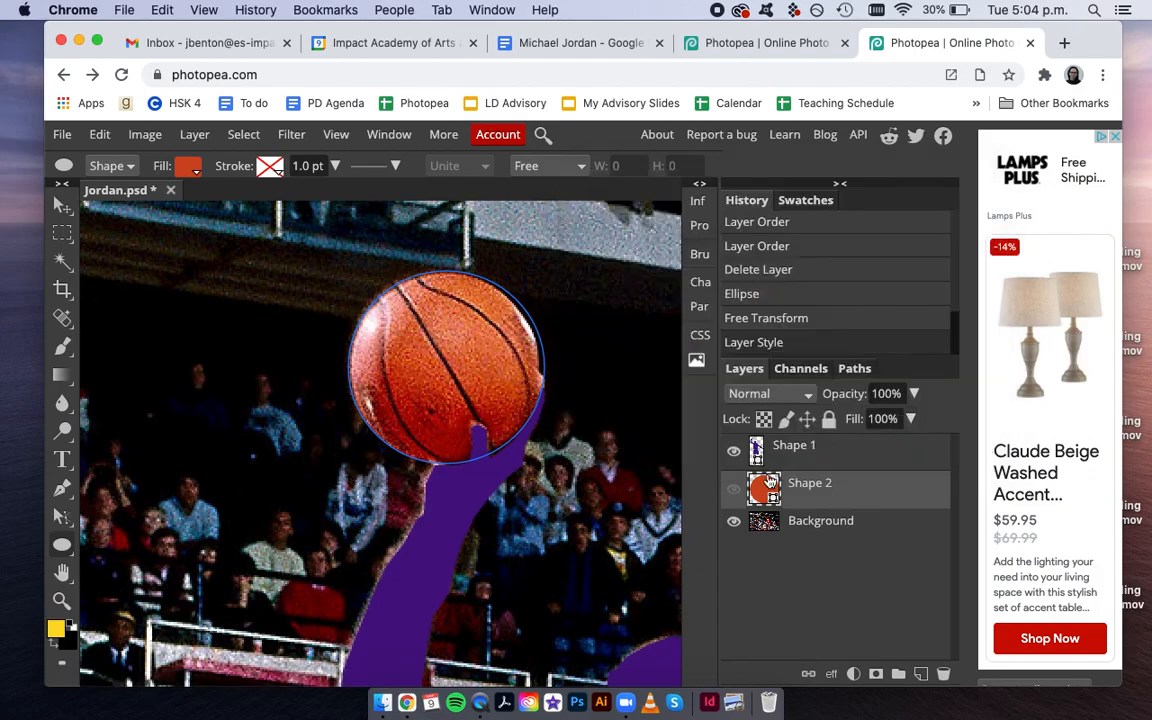
pyautogui.click(733, 490)
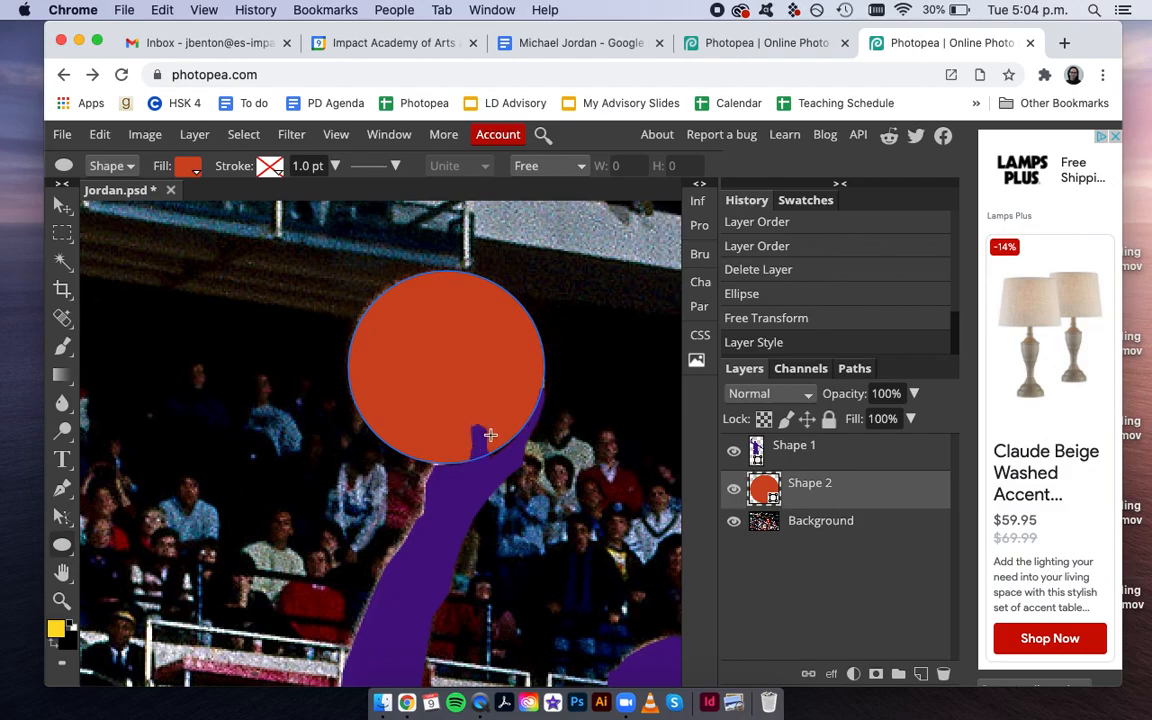
# Step: Move the orange circle's layer above the player silhouette layer and back beneath it
pyautogui.moveTo(812, 492); pyautogui.dragTo(812, 444)
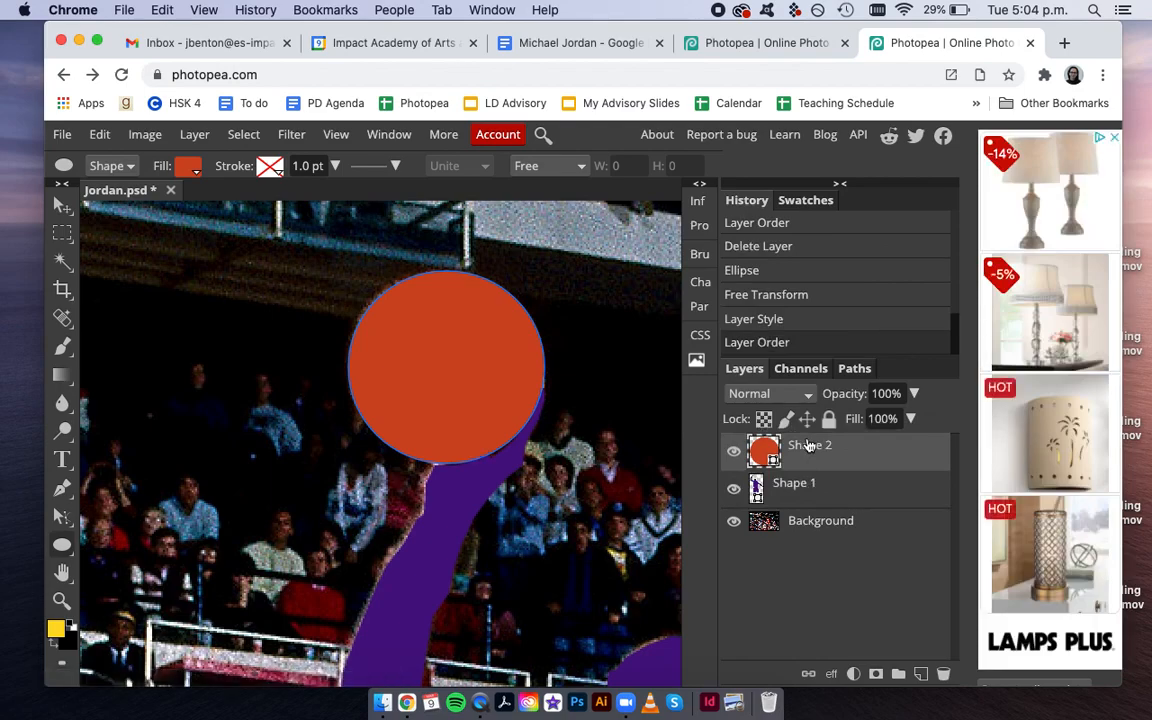
pyautogui.moveTo(808, 446)
pyautogui.mouseDown()
pyautogui.moveTo(806, 505)
pyautogui.moveTo(806, 446)
pyautogui.mouseUp()
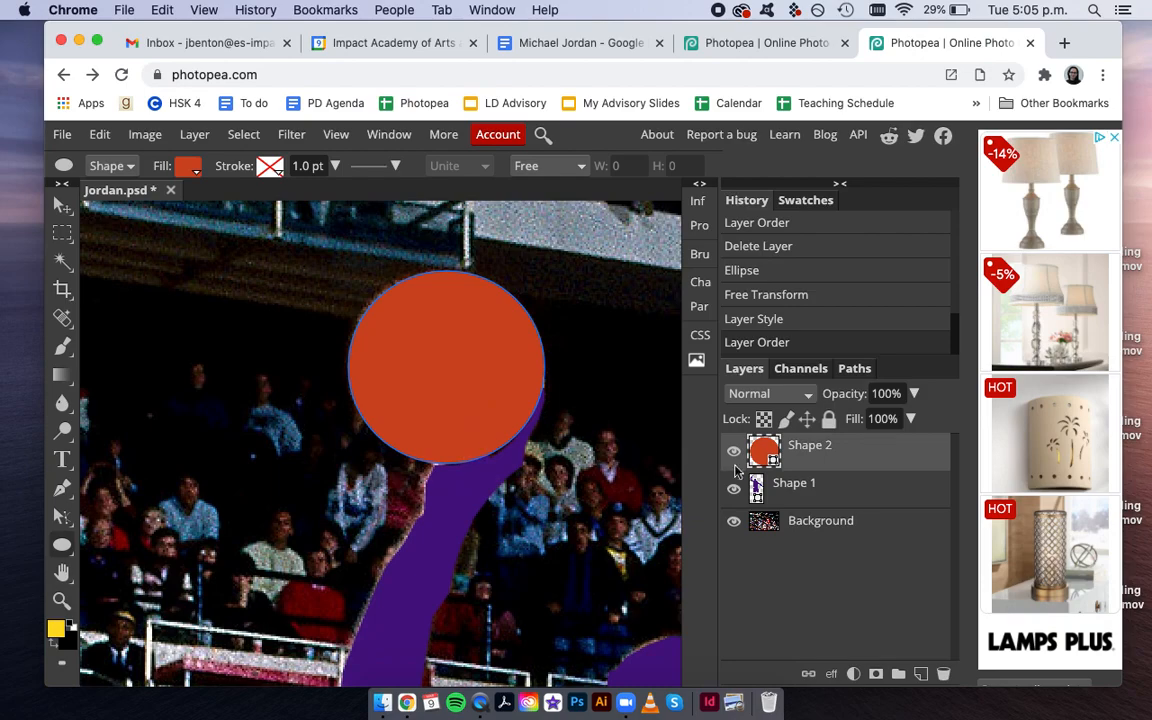
pyautogui.moveTo(807, 458); pyautogui.dragTo(801, 511)
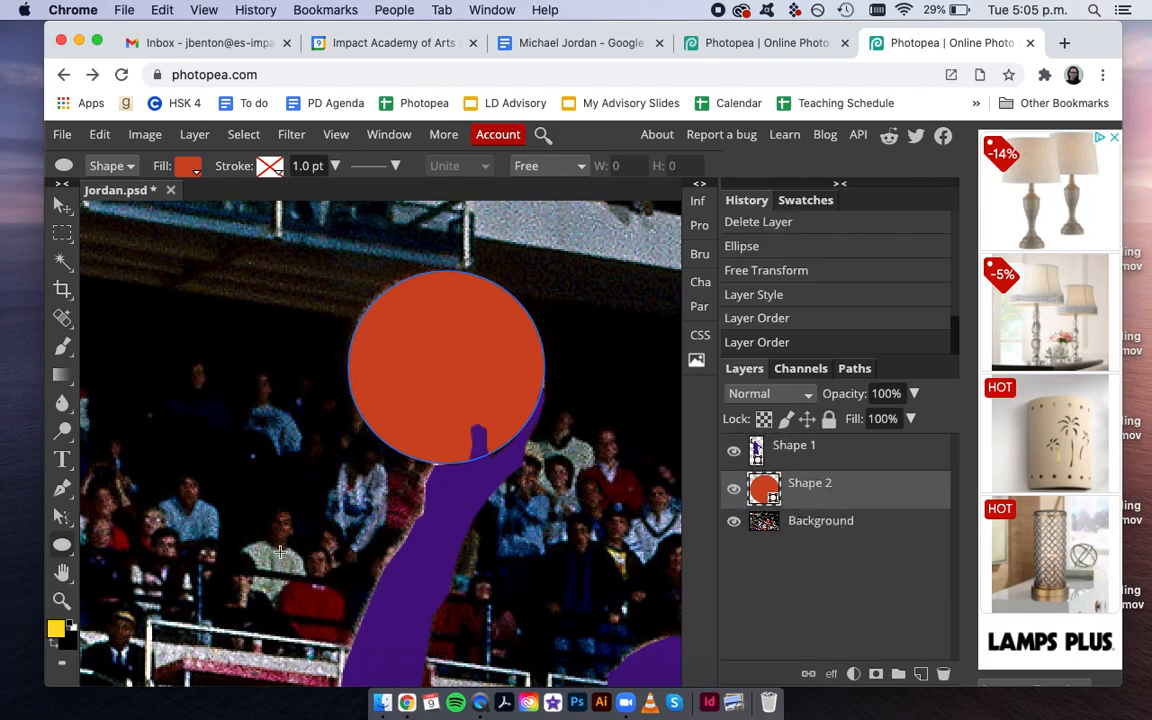
# Step: Select the Background layer and set the Pen tool's shape fill to a dark blue
pyautogui.scroll(-5, 281, 552)
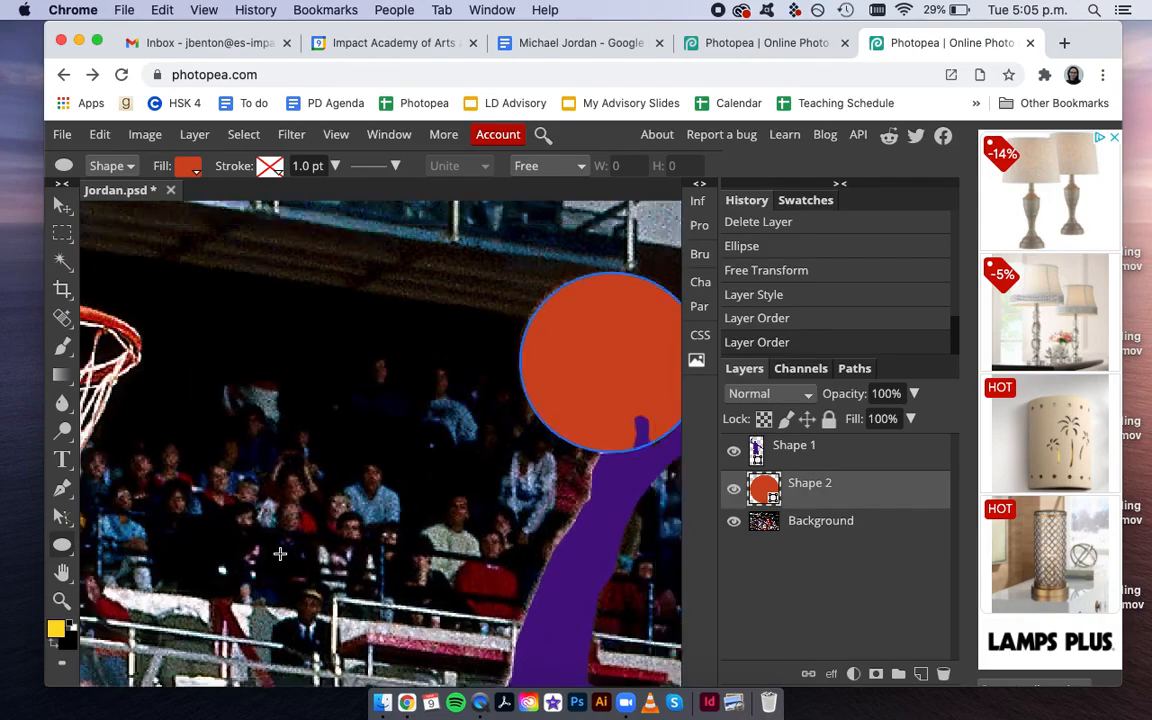
pyautogui.scroll(5, 281, 552)
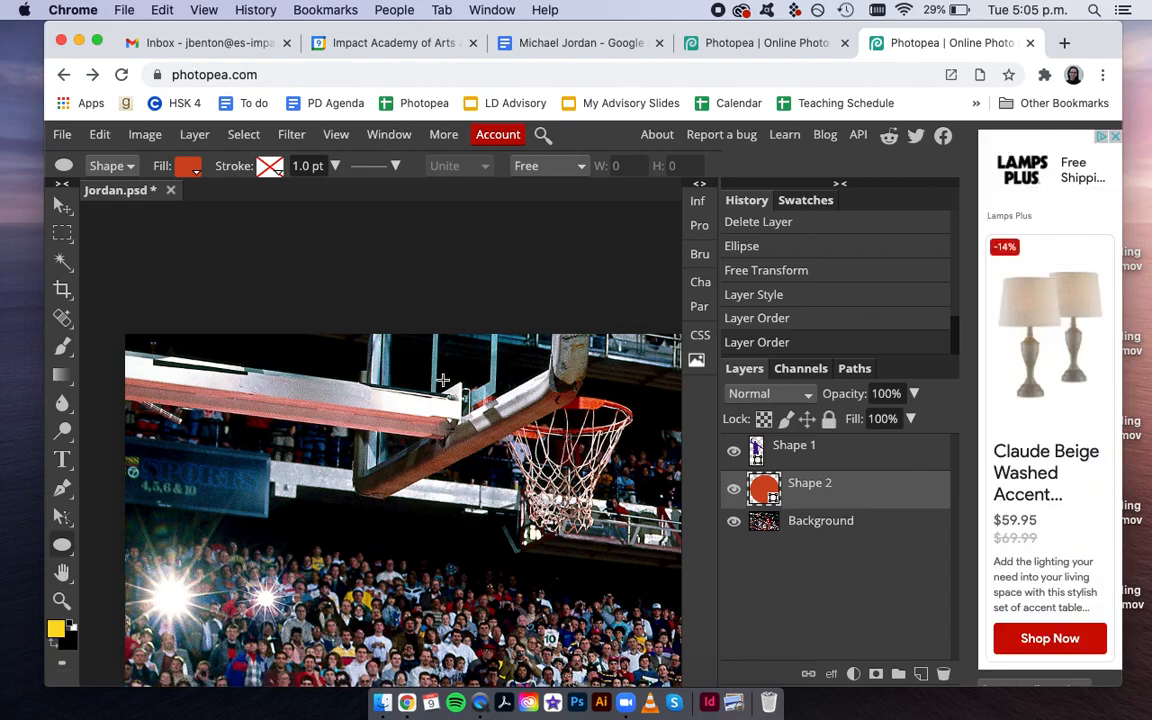
pyautogui.click(815, 528)
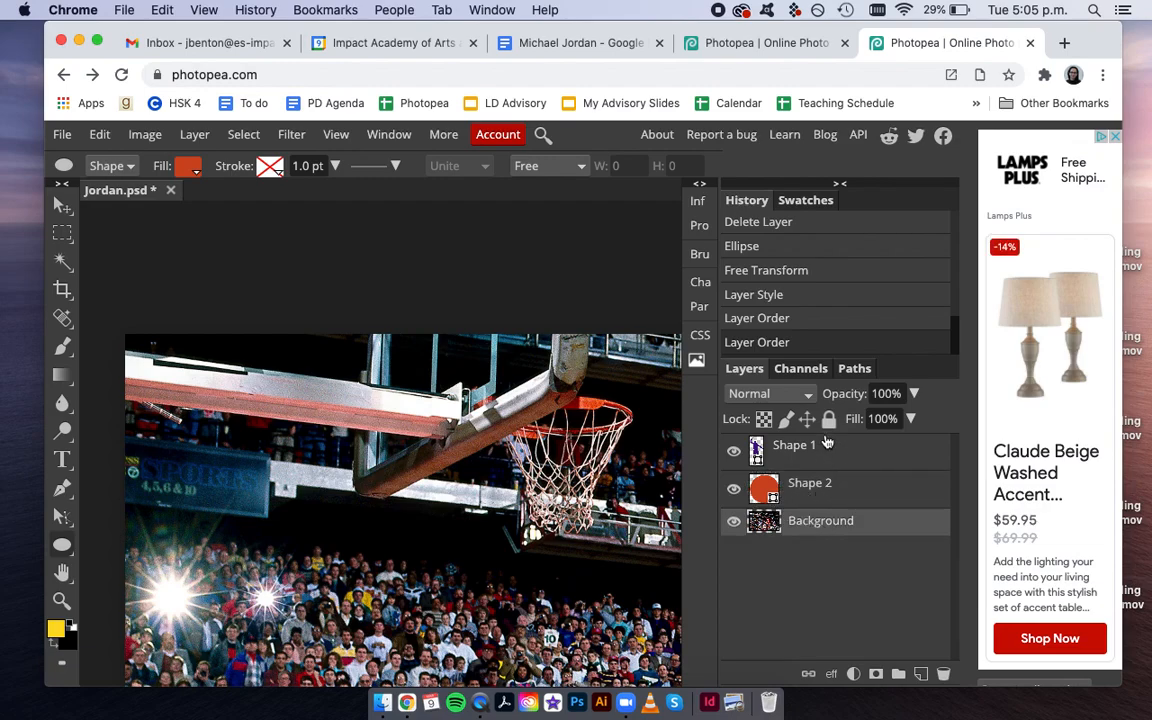
pyautogui.click(62, 487)
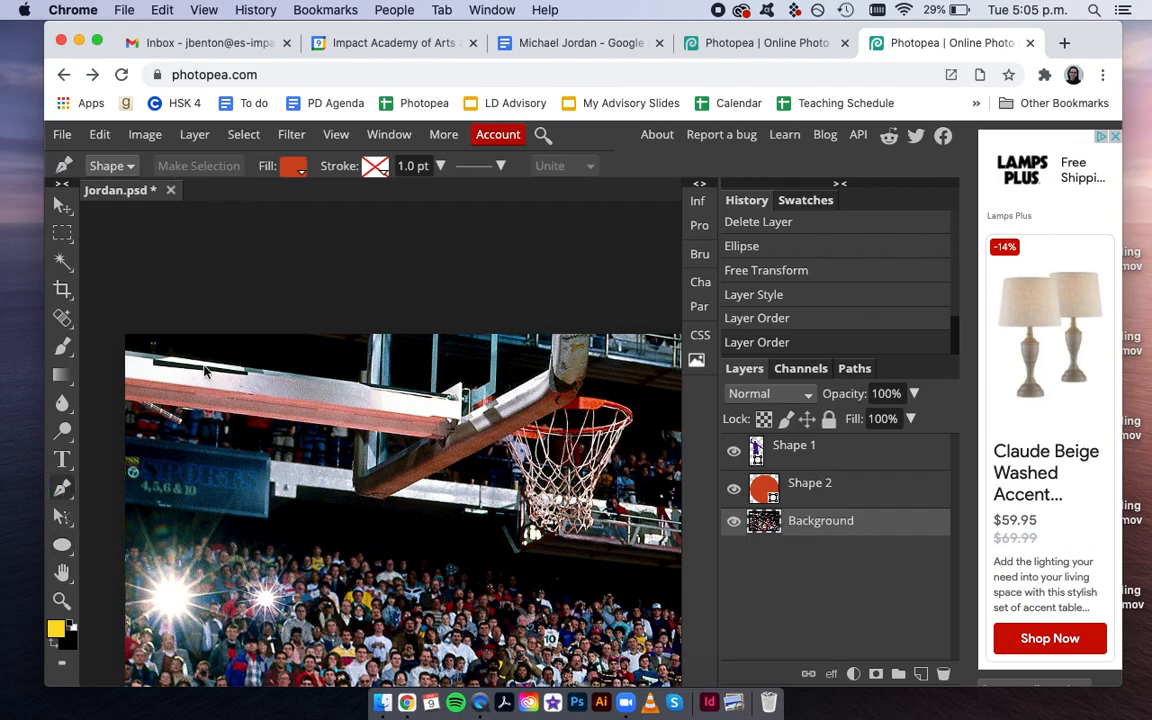
pyautogui.click(296, 170)
pyautogui.click(305, 237)
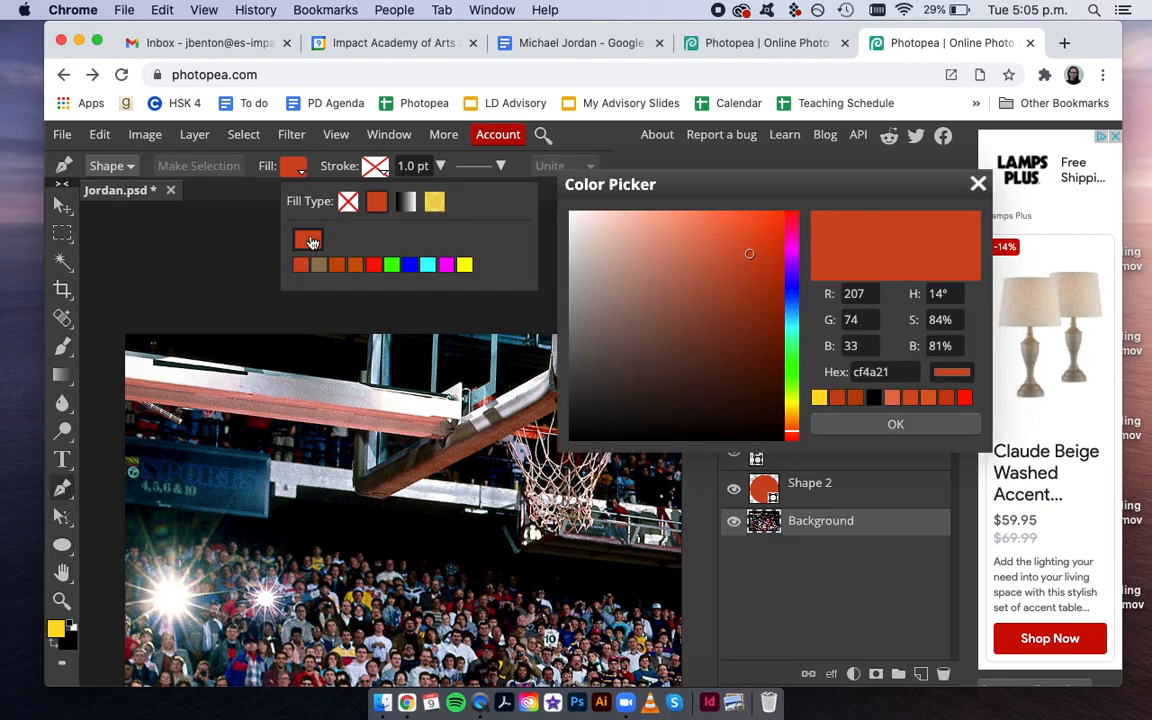
pyautogui.click(792, 305)
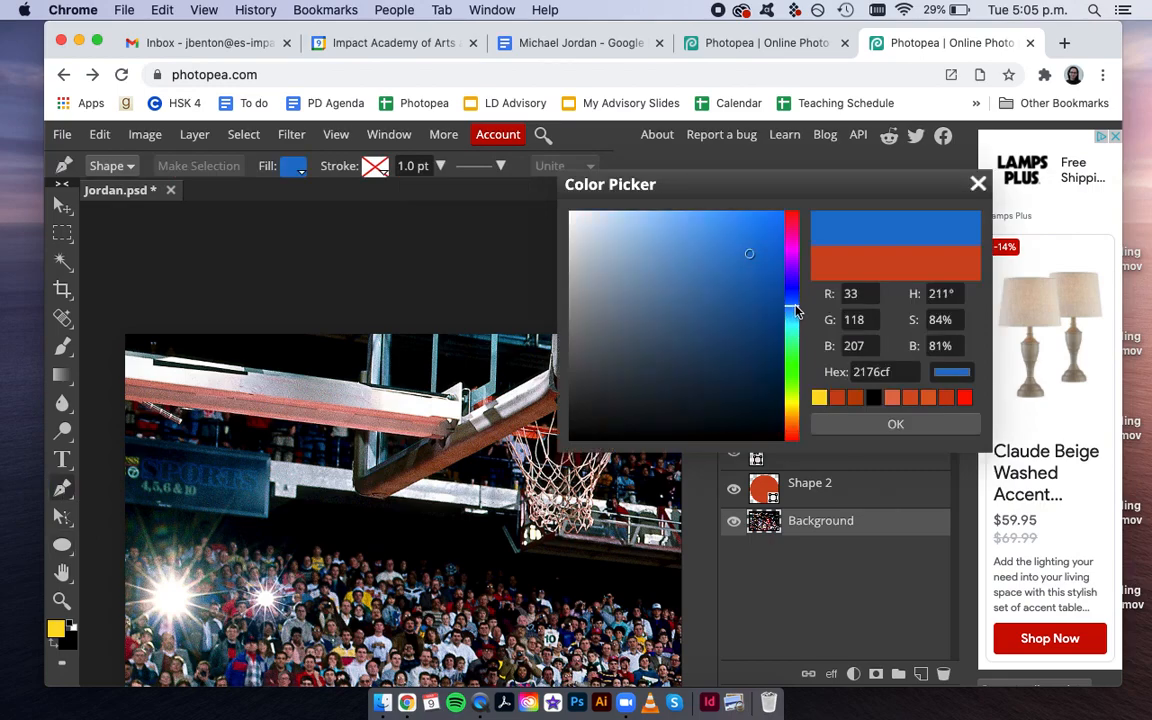
pyautogui.click(720, 345)
pyautogui.click(733, 290)
pyautogui.click(717, 316)
pyautogui.click(897, 423)
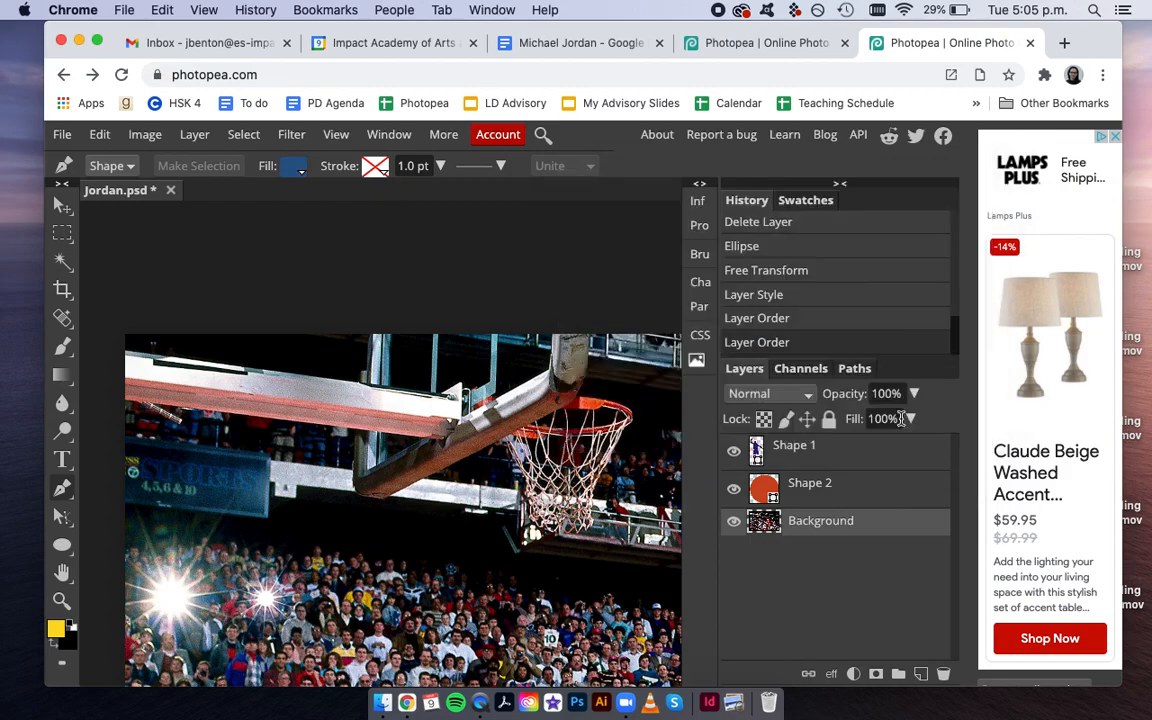
# Step: Start a blue pen shape along the support beam's lower edge, from the photo's left edge to the backboard's bottom corner
pyautogui.click(124, 404)
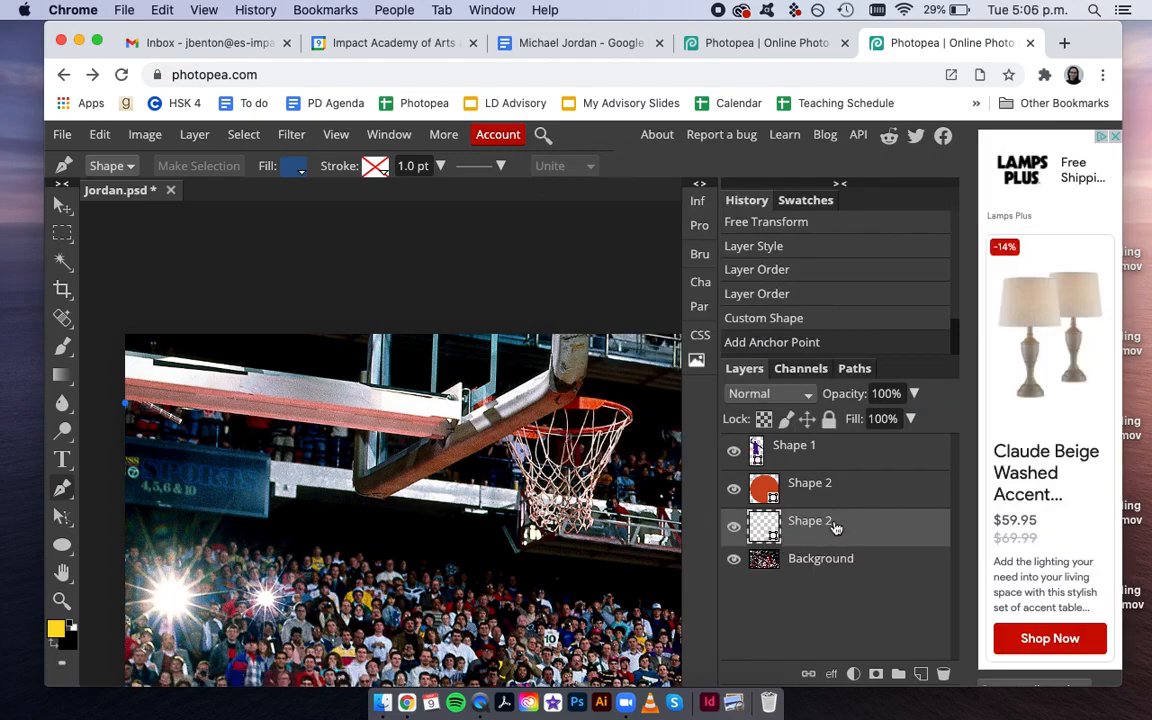
pyautogui.click(249, 421)
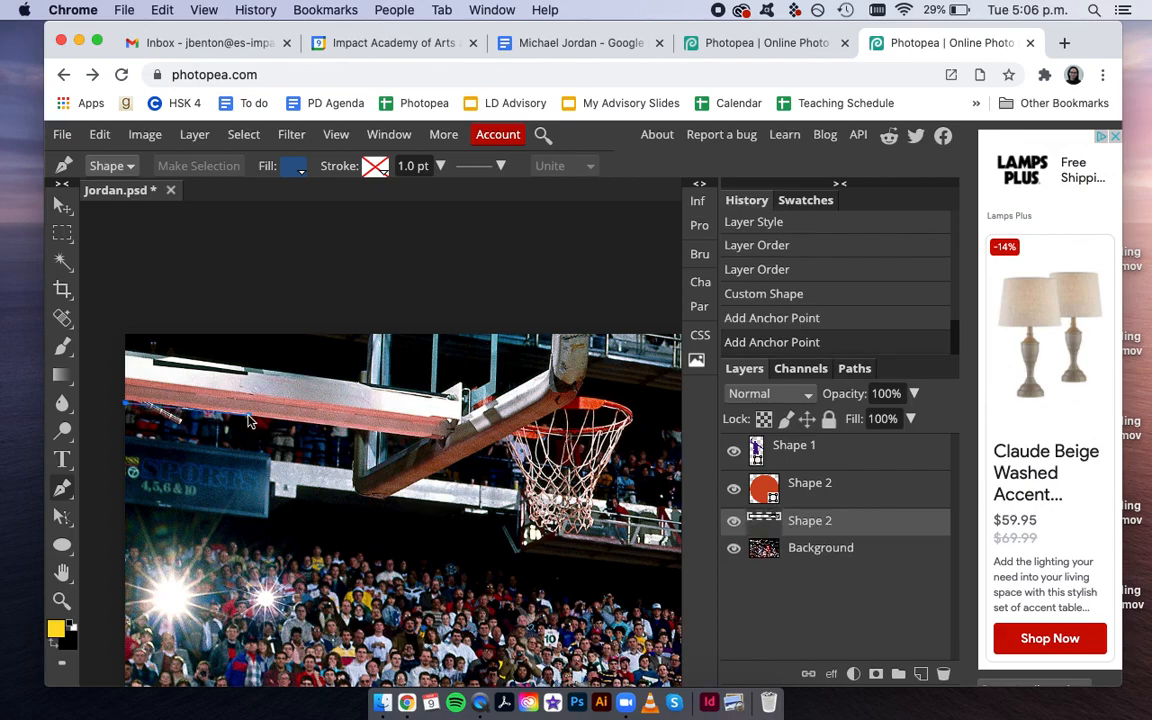
pyautogui.click(352, 434)
pyautogui.click(355, 491)
pyautogui.click(373, 500)
pyautogui.click(384, 500)
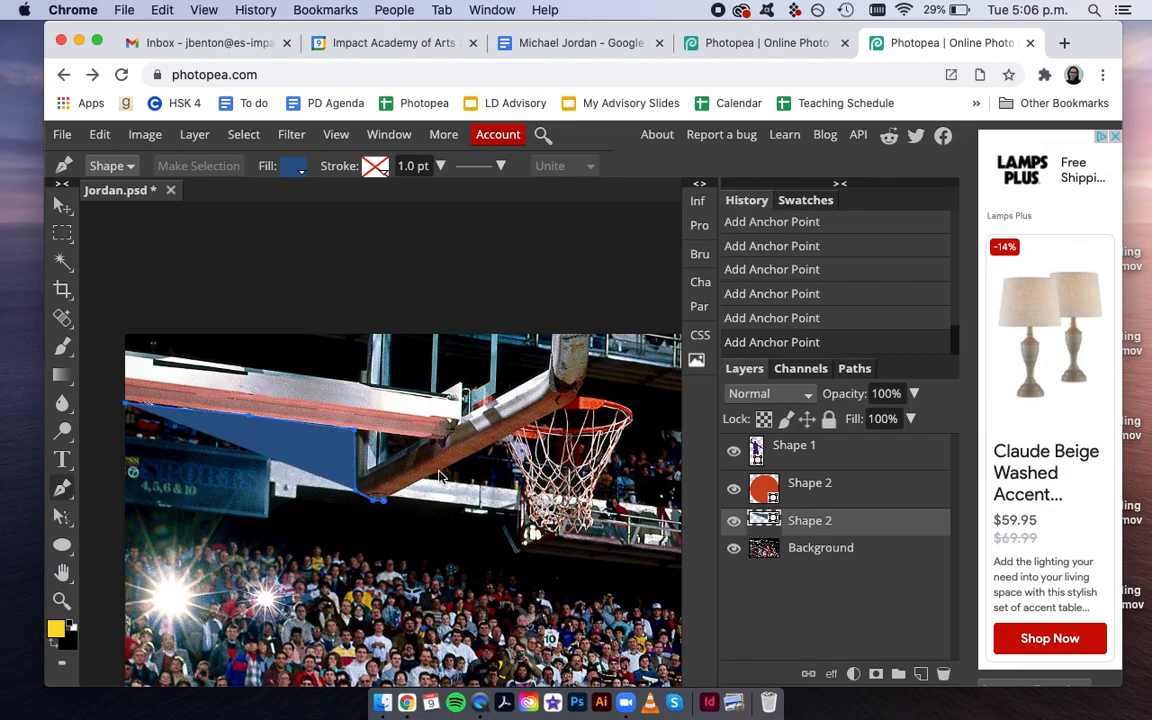
# Step: Continue the blue outline along the backboard's underside and down the left side of the net
pyautogui.click(497, 447)
pyautogui.click(511, 461)
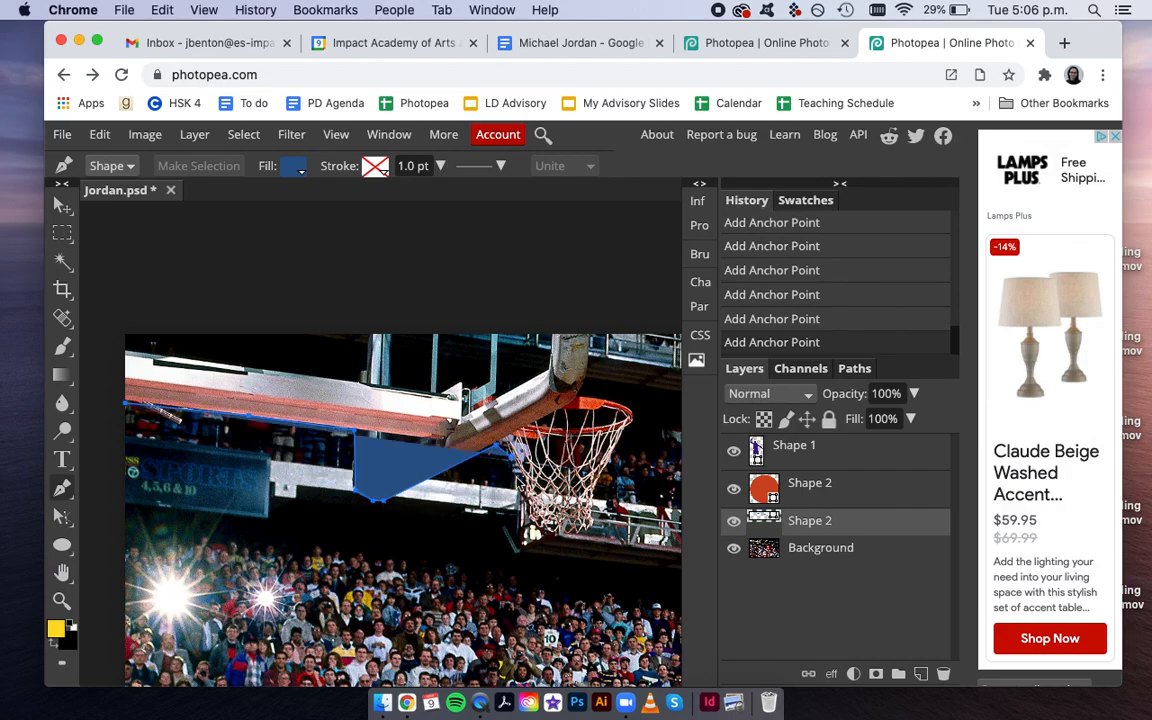
pyautogui.click(517, 479)
pyautogui.click(526, 501)
pyautogui.click(527, 521)
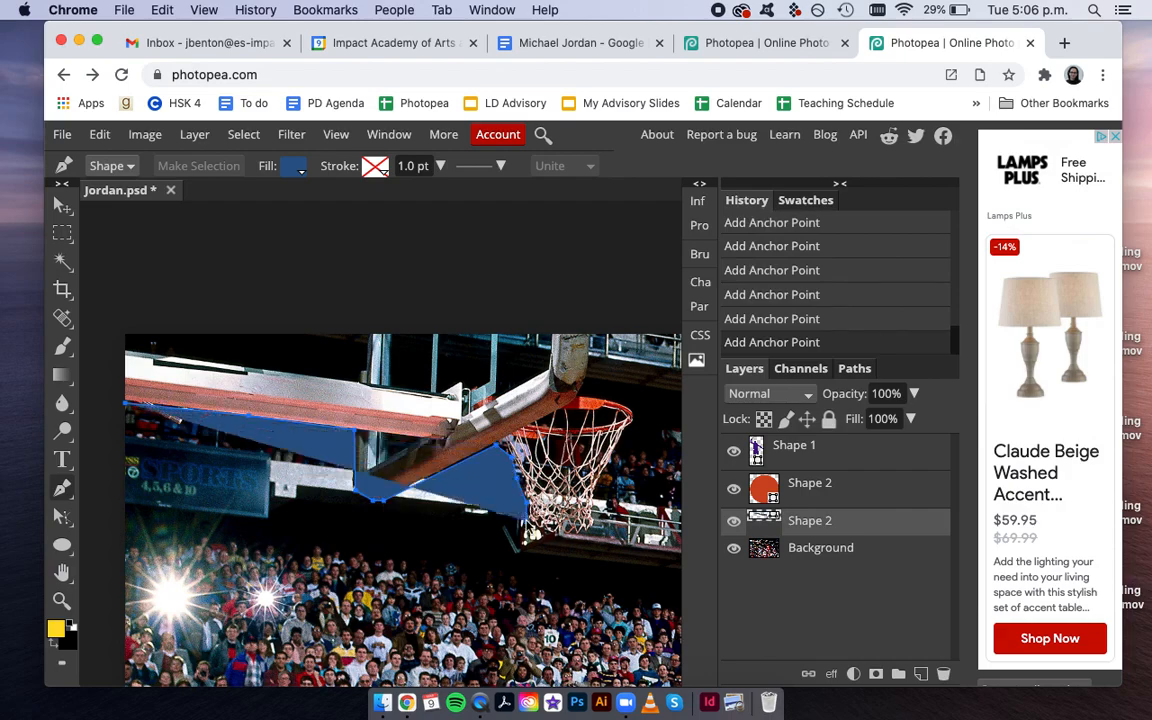
# Step: Trace the net's jagged bottom edge with zigzag anchor points across to its right side
pyautogui.scroll(10, 447, 521)
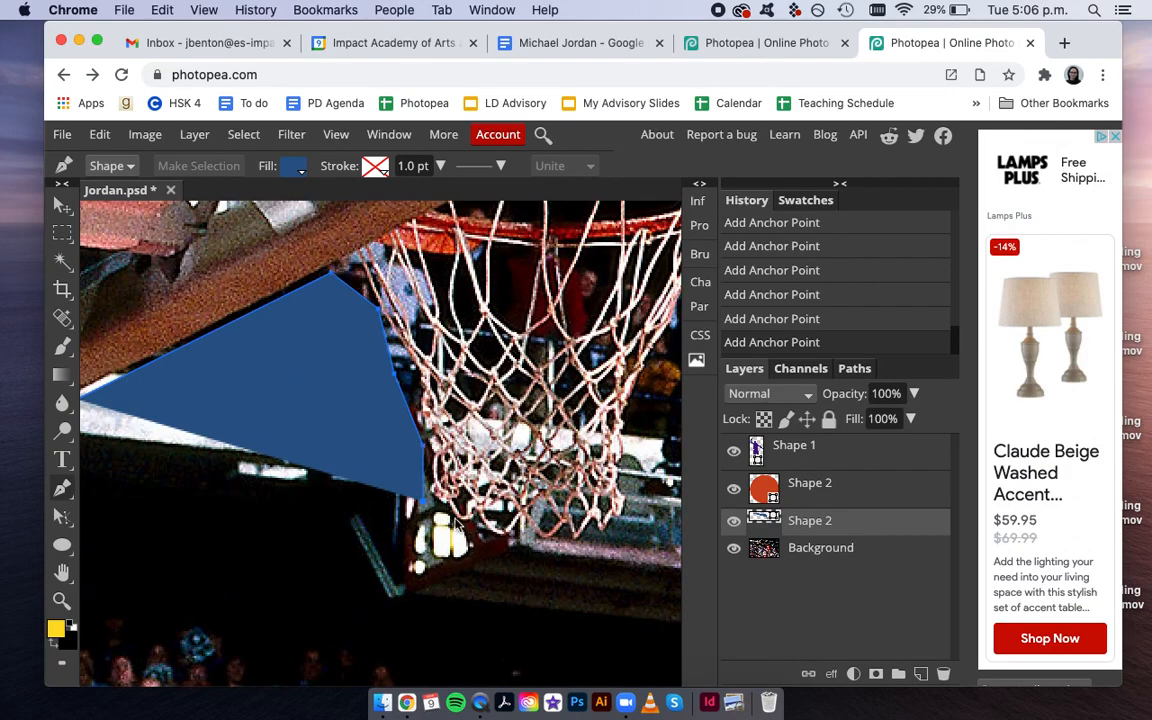
pyautogui.click(461, 516)
pyautogui.click(475, 515)
pyautogui.click(486, 534)
pyautogui.click(519, 518)
pyautogui.click(547, 536)
pyautogui.click(566, 520)
pyautogui.click(577, 547)
pyautogui.click(593, 512)
pyautogui.click(603, 526)
pyautogui.click(621, 502)
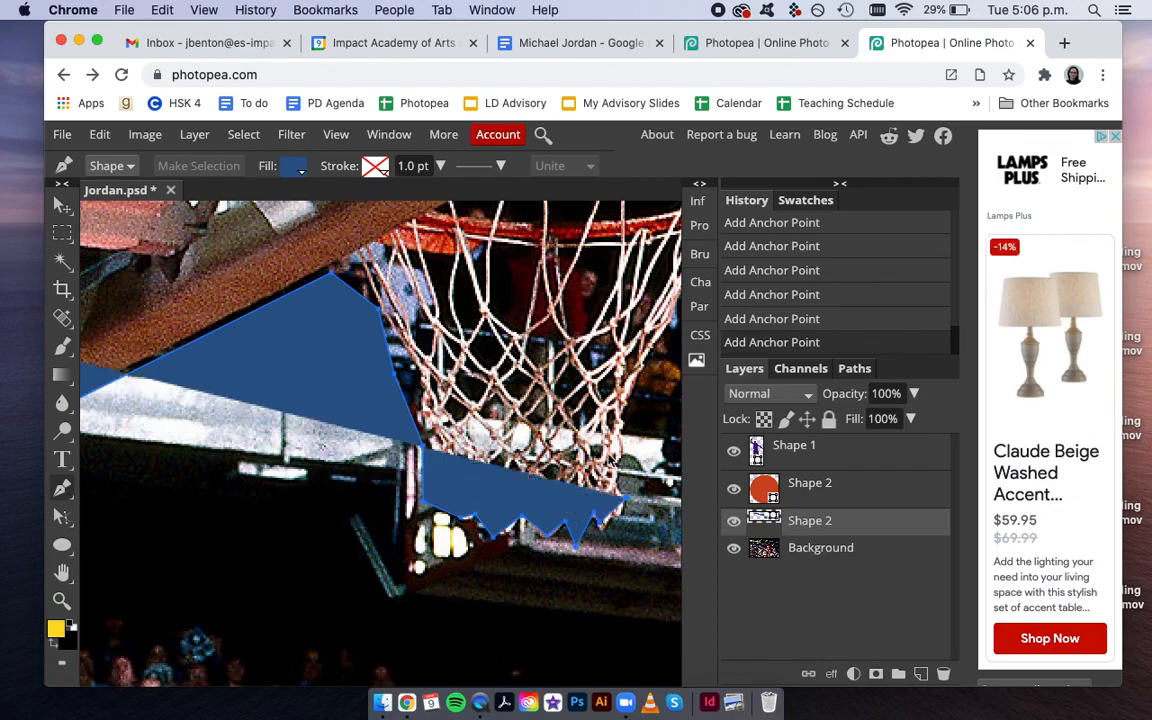
# Step: Extend the blue outline up the right side of the net to the outer end of the rim
pyautogui.scroll(-3, 608, 462)
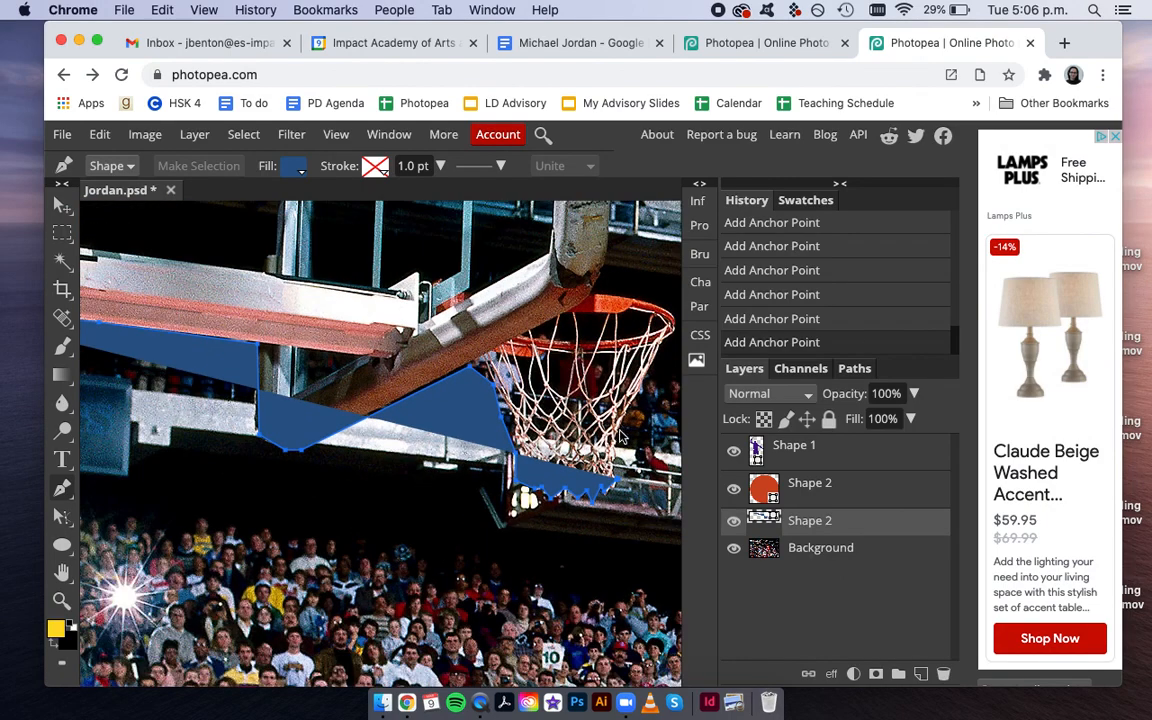
pyautogui.click(613, 466)
pyautogui.click(614, 440)
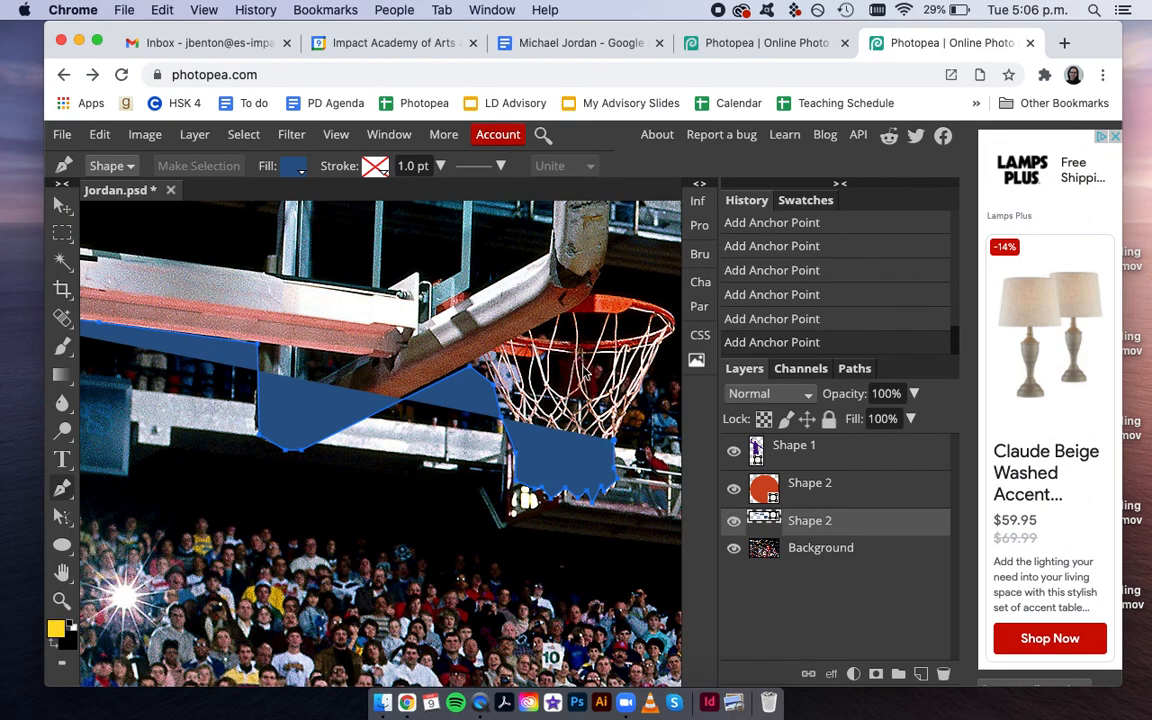
pyautogui.click(628, 408)
pyautogui.click(646, 375)
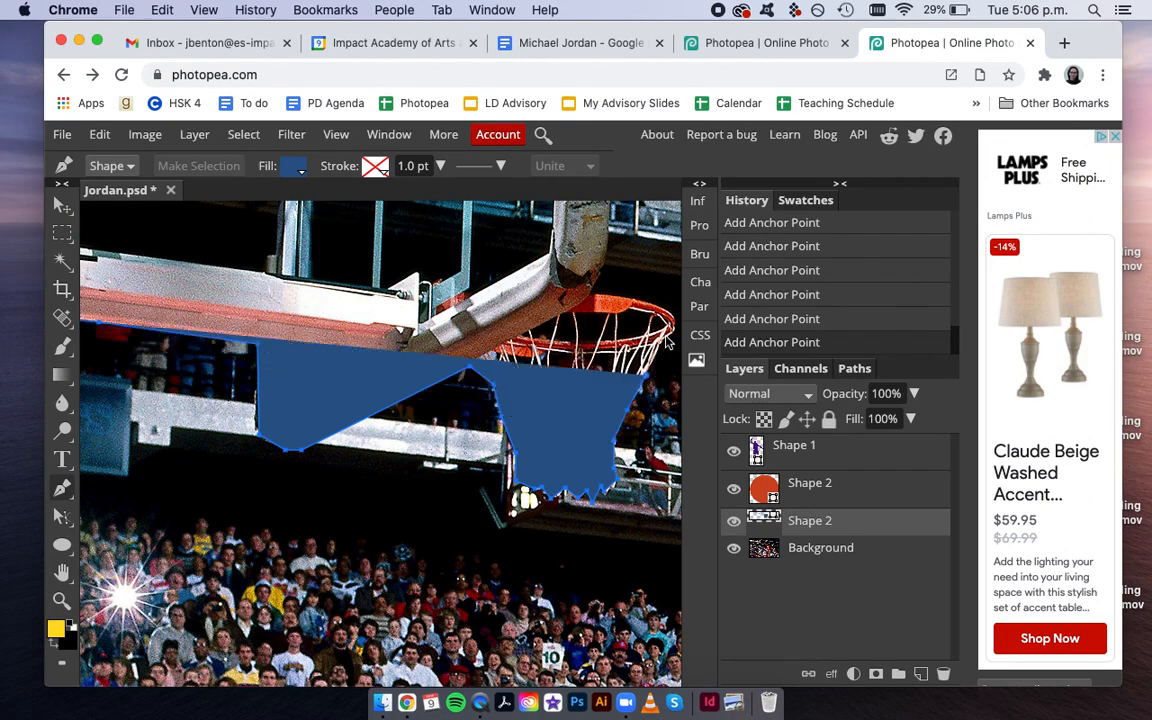
pyautogui.click(667, 333)
# Step: Trace the rim's upper edge, the backboard's right side and its top along the photo's upper edge
pyautogui.hscroll(1, 667, 333)
pyautogui.scroll(-2, 671, 328)
pyautogui.hscroll(1, 671, 328)
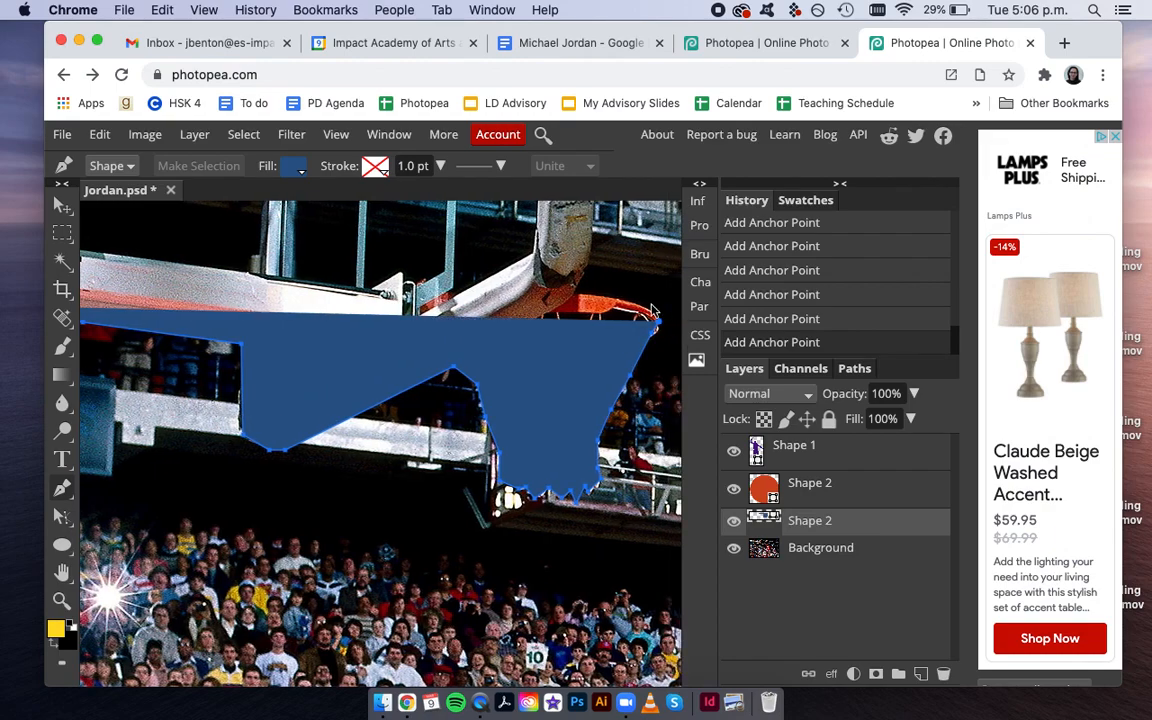
pyautogui.click(577, 294)
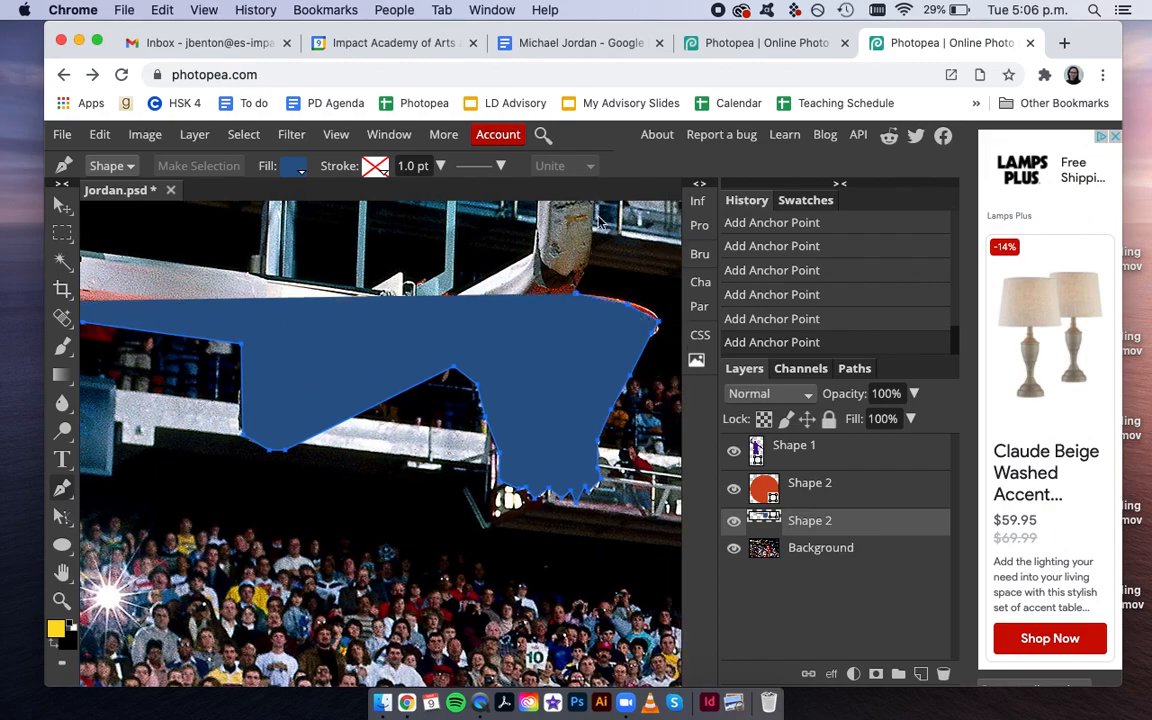
pyautogui.click(593, 207)
pyautogui.scroll(2, 593, 207)
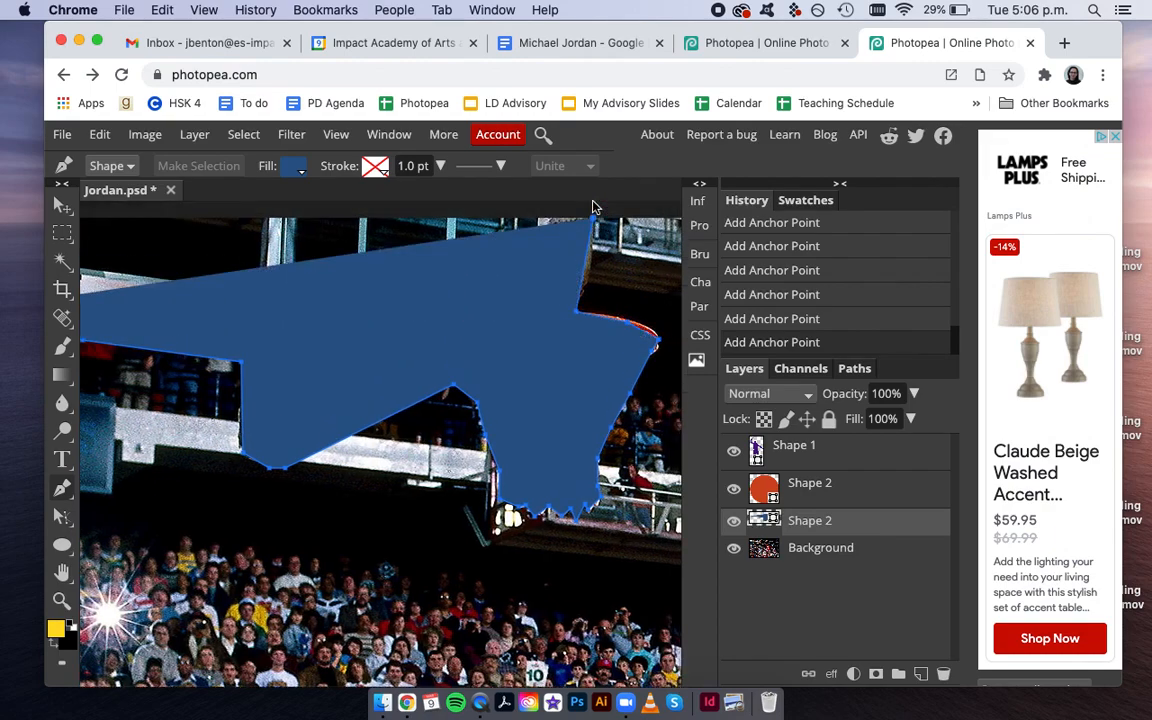
pyautogui.click(265, 220)
# Step: Lower the blue shape's opacity to 42%, trace the backboard's left side and the beam's upper edge, and close the path
pyautogui.click(913, 393)
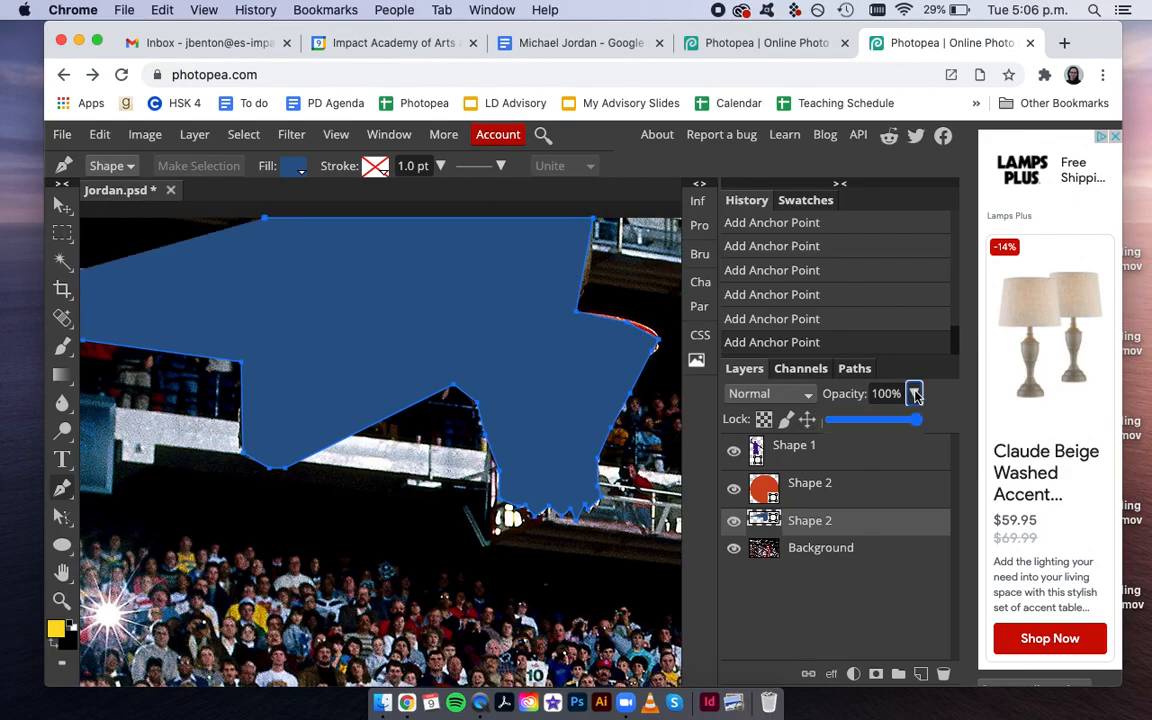
pyautogui.moveTo(918, 425); pyautogui.dragTo(870, 425)
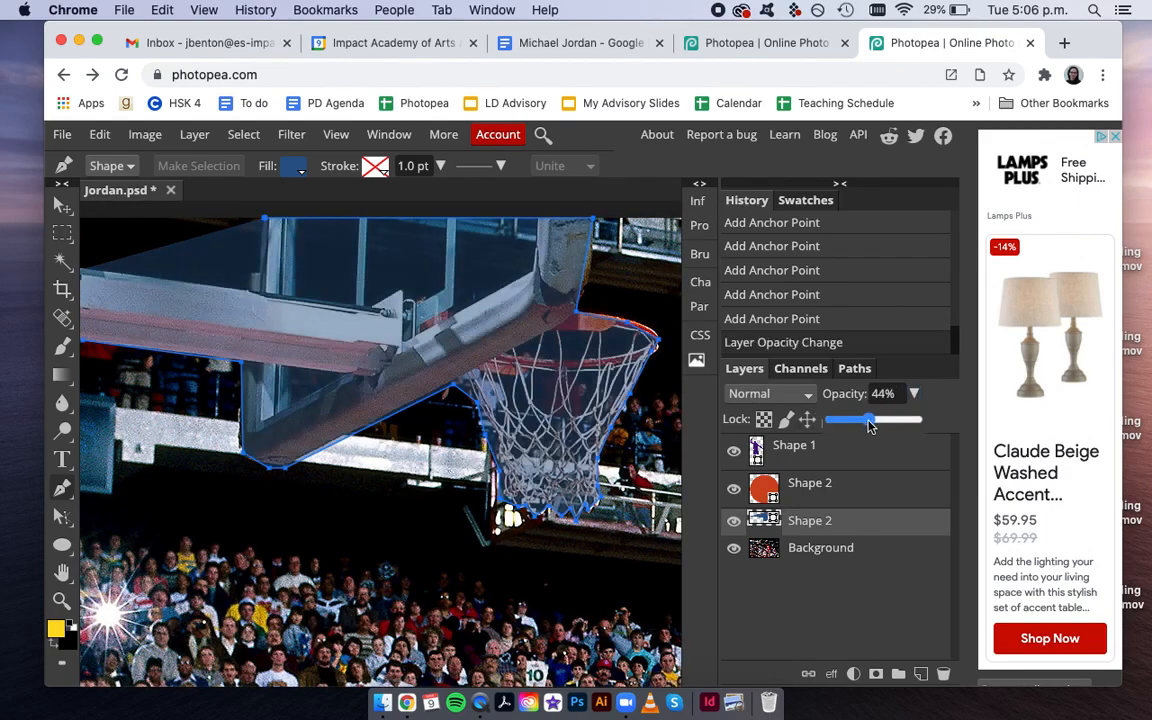
pyautogui.click(253, 274)
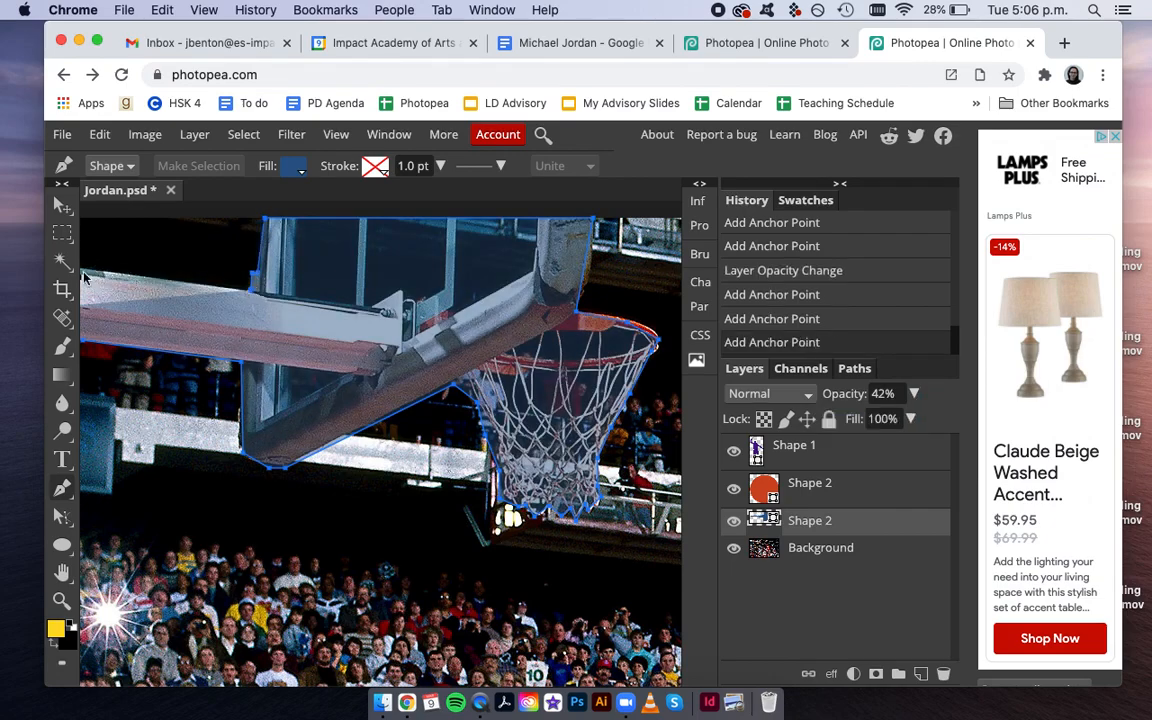
pyautogui.hscroll(-3, 84, 278)
pyautogui.hscroll(-5, 136, 278)
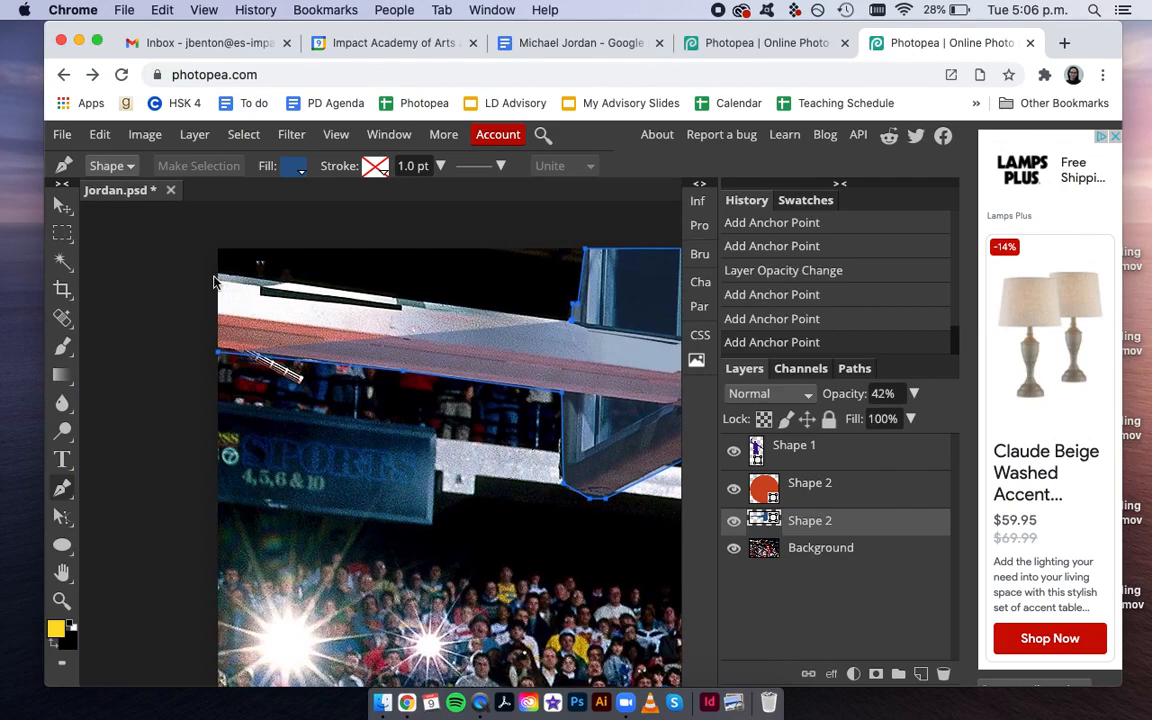
pyautogui.click(218, 275)
pyautogui.click(218, 350)
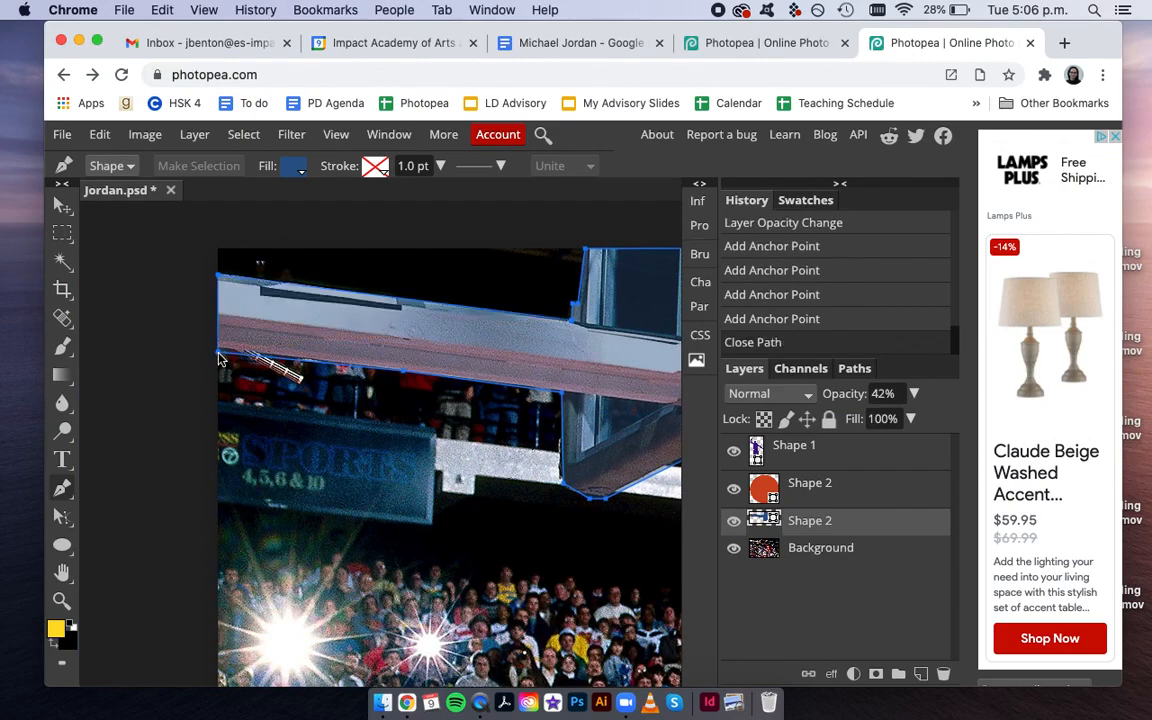
# Step: Restore the blue hoop shape's layer opacity to 100% and switch to the Move tool
pyautogui.click(914, 394)
pyautogui.moveTo(866, 419); pyautogui.dragTo(944, 419)
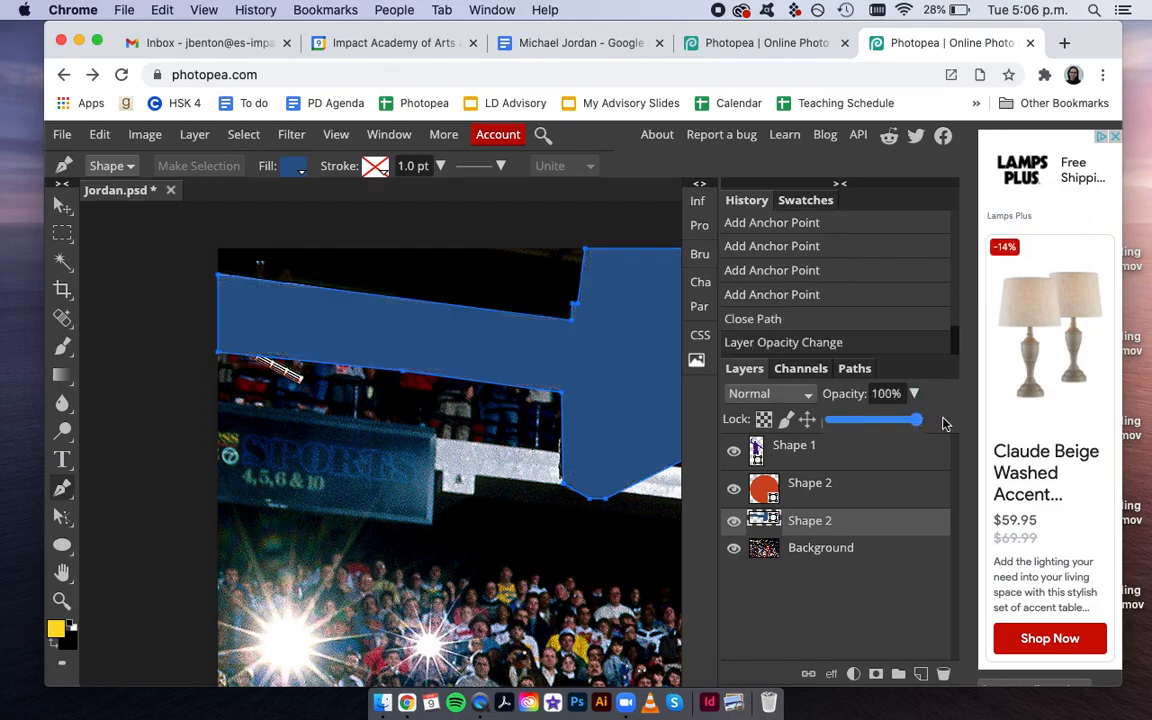
pyautogui.scroll(-5, 441, 543)
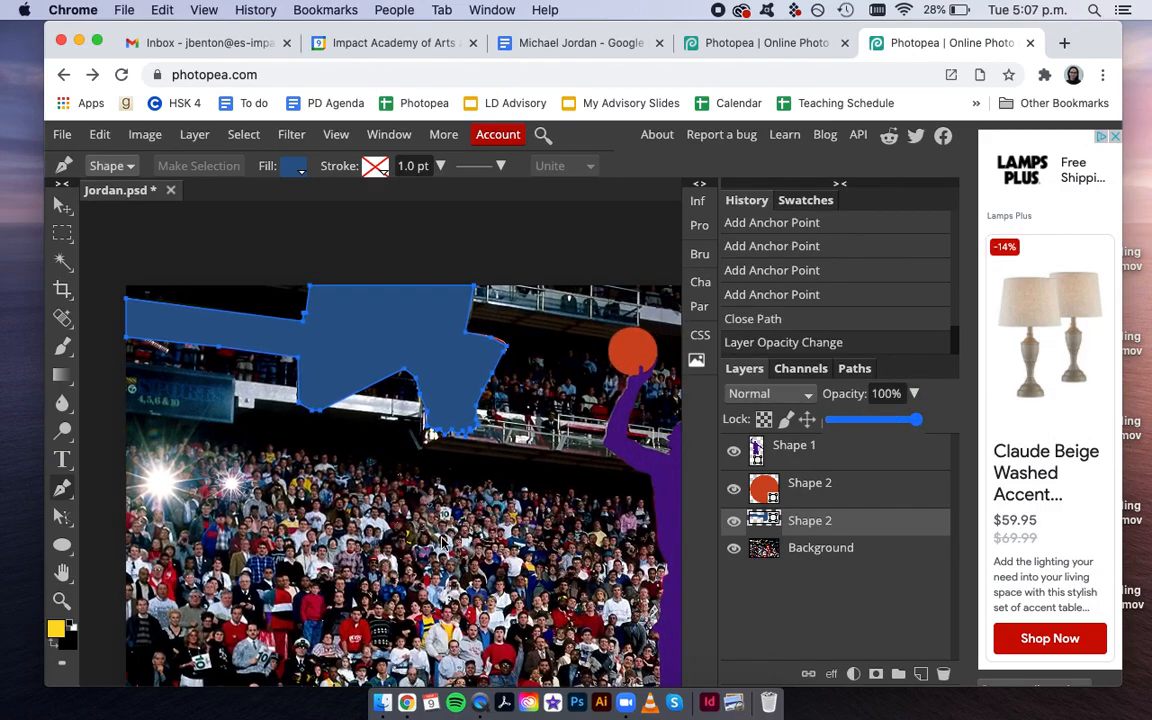
pyautogui.scroll(-2, 401, 491)
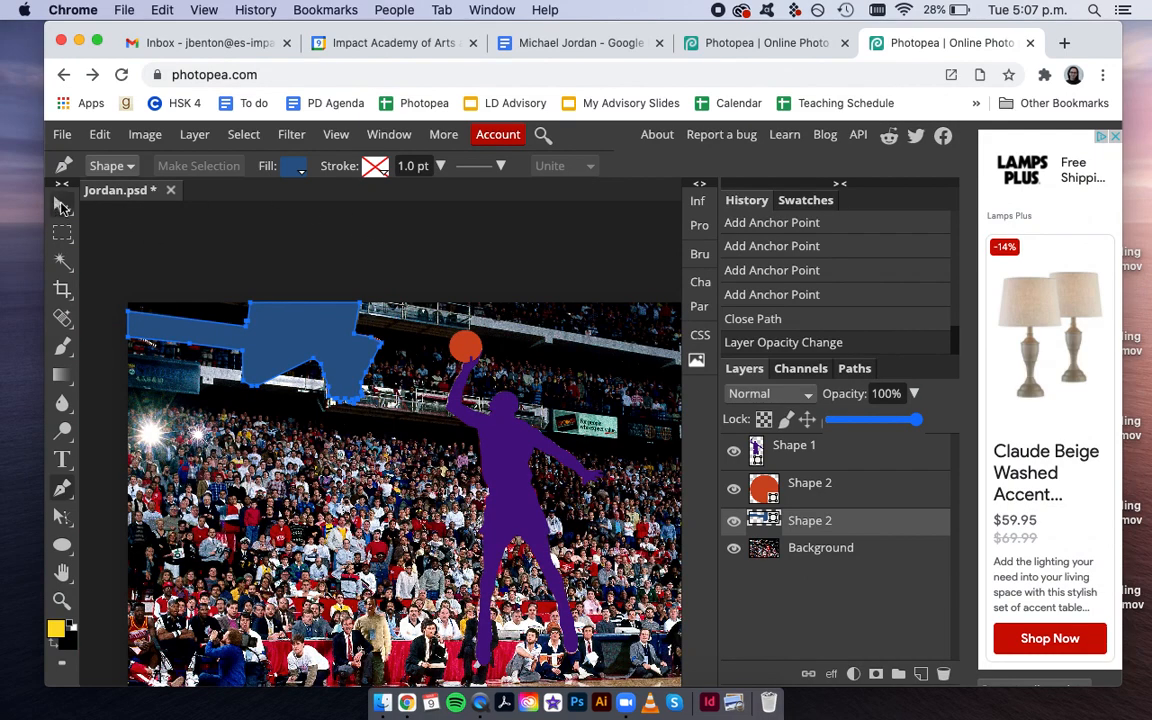
pyautogui.press('v')
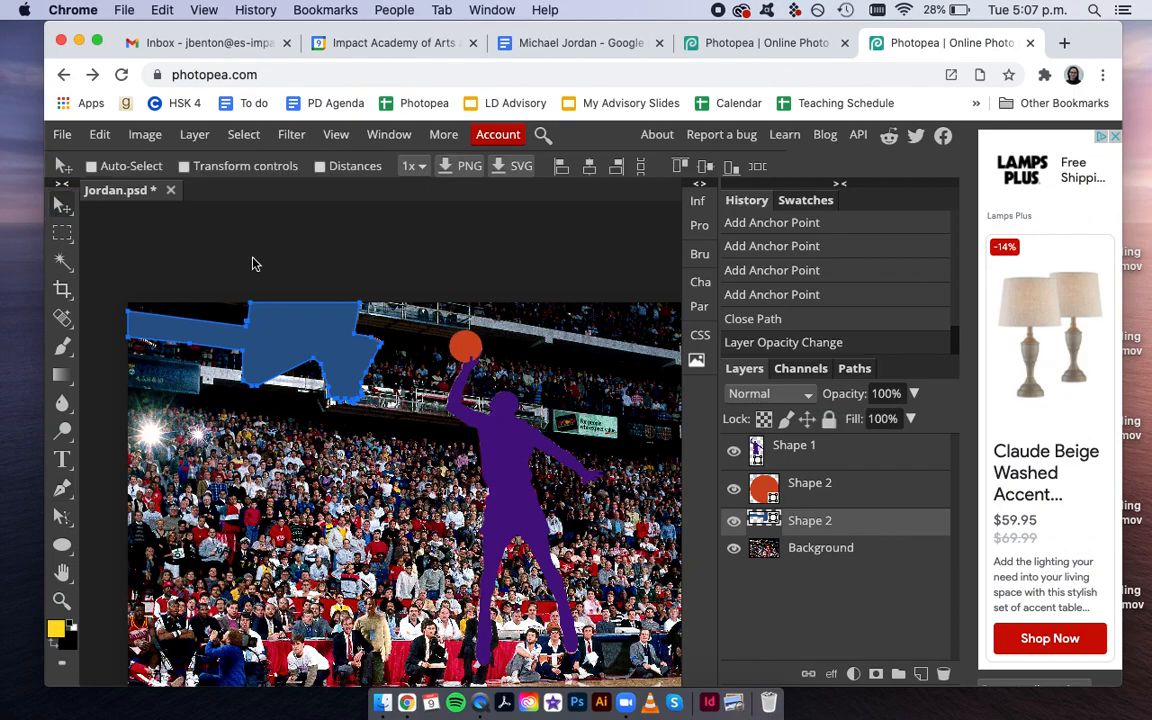
# Step: Select the Background layer and set up the Gradient tool with the foreground-to-background colour preset
pyautogui.click(856, 553)
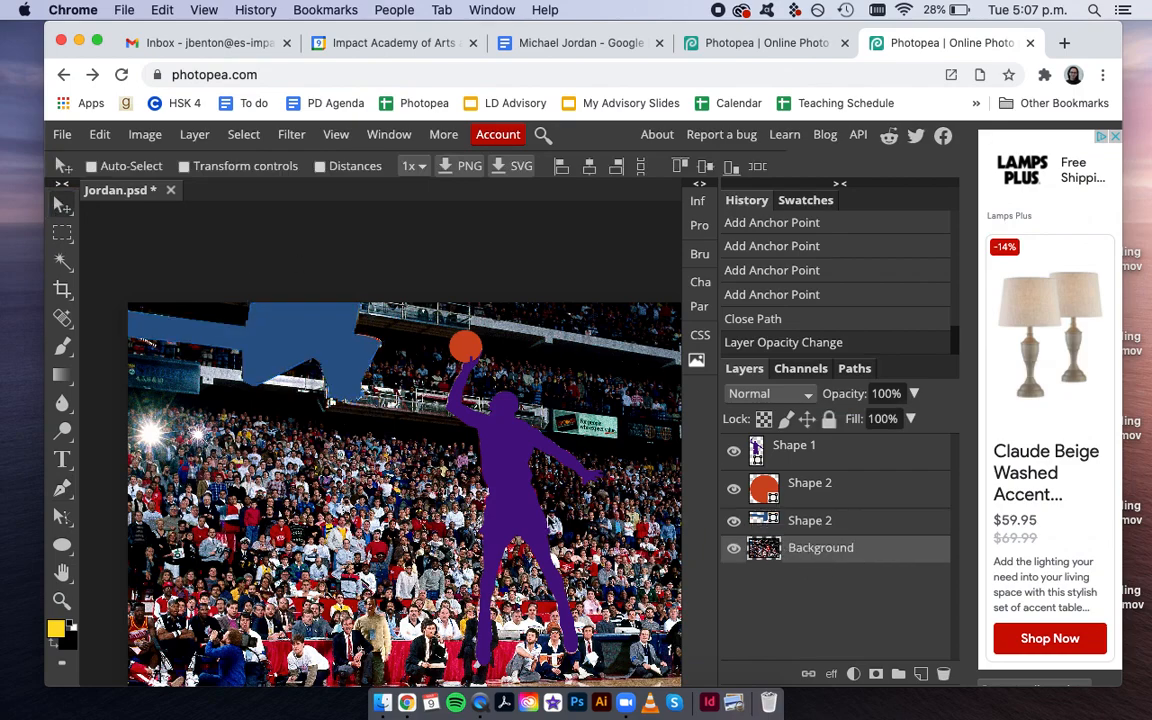
pyautogui.scroll(-3, 380, 450)
pyautogui.hscroll(3, 380, 450)
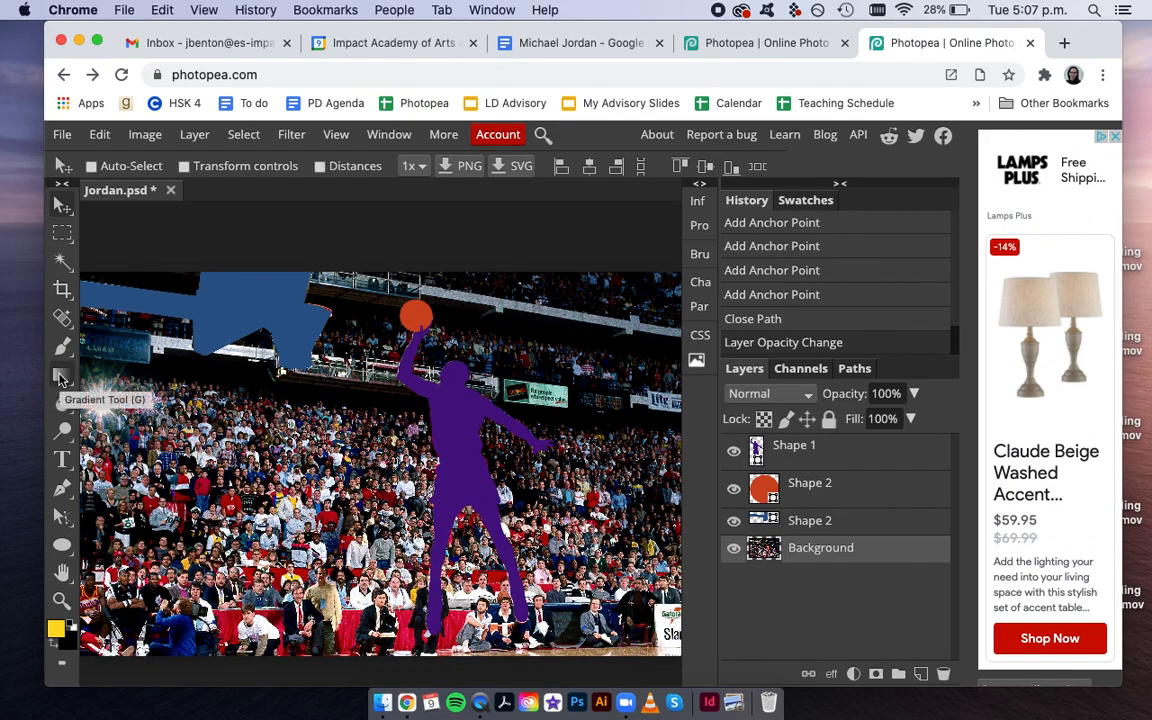
pyautogui.click(60, 377)
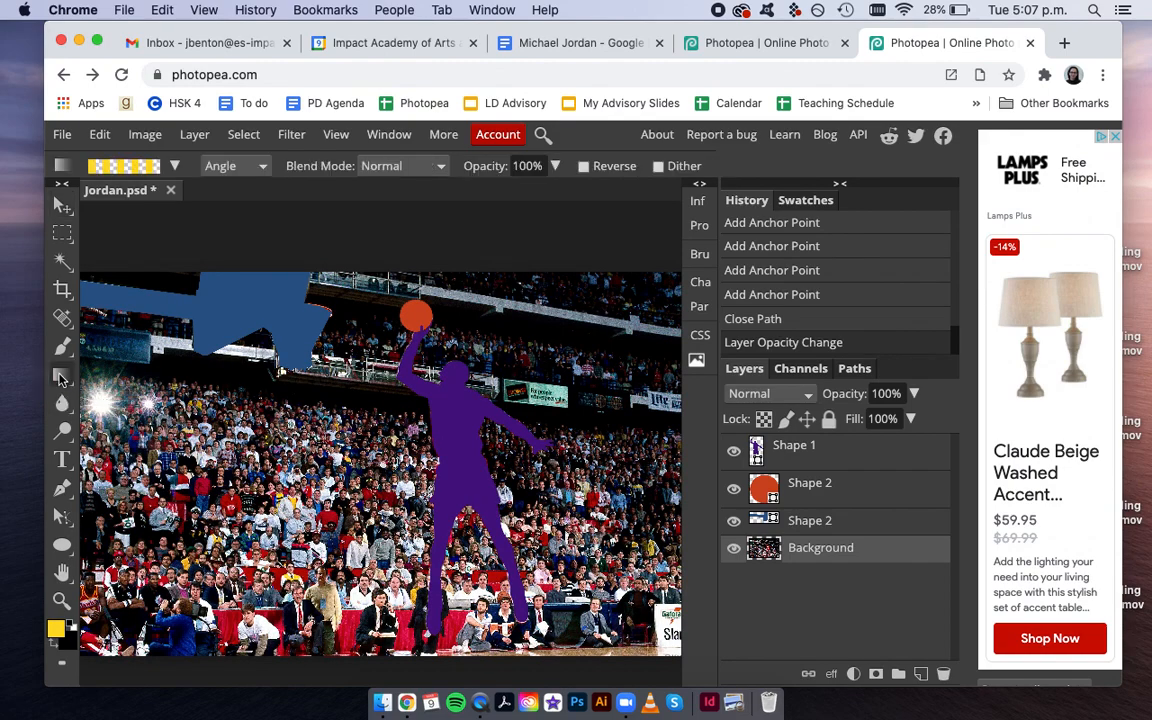
pyautogui.click(176, 167)
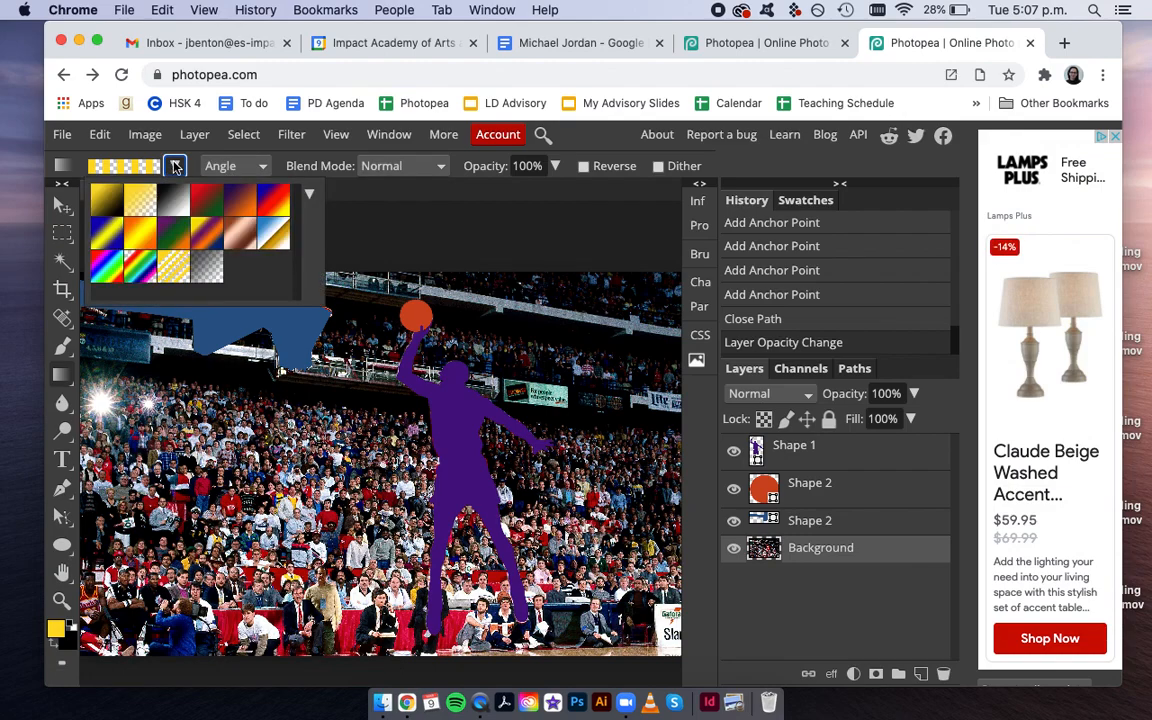
pyautogui.click(104, 204)
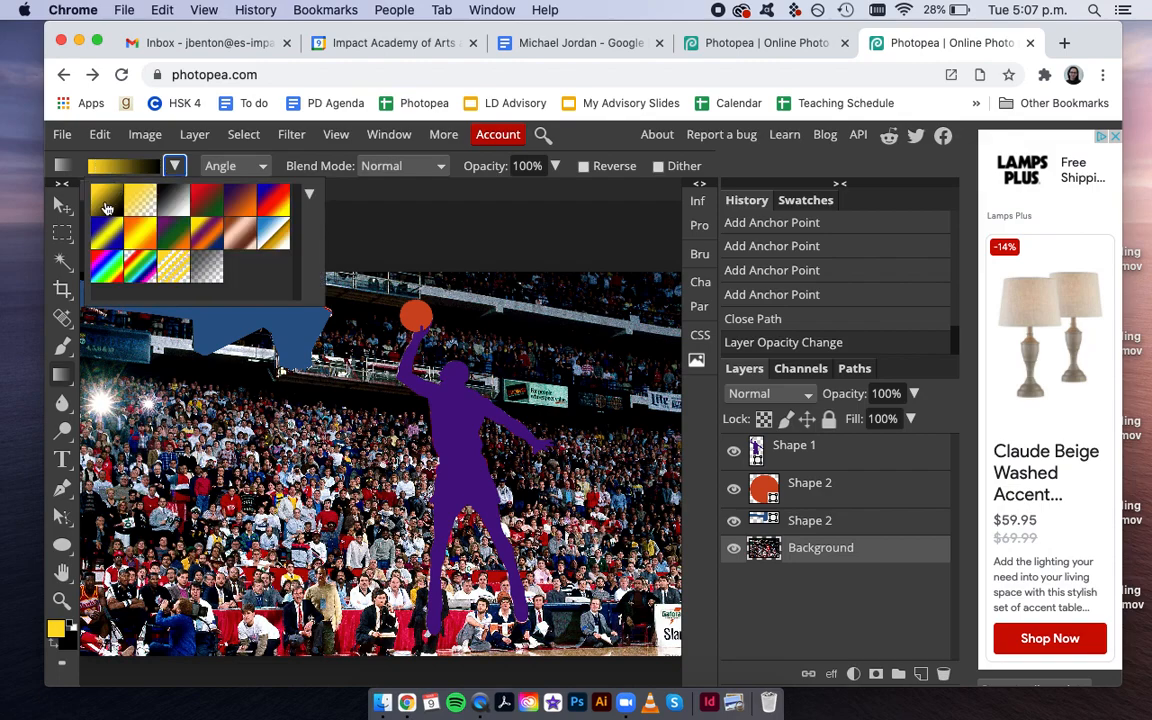
# Step: Set the foreground colour to the bright green 26ff98 so the gradient runs from green to black
pyautogui.click(56, 630)
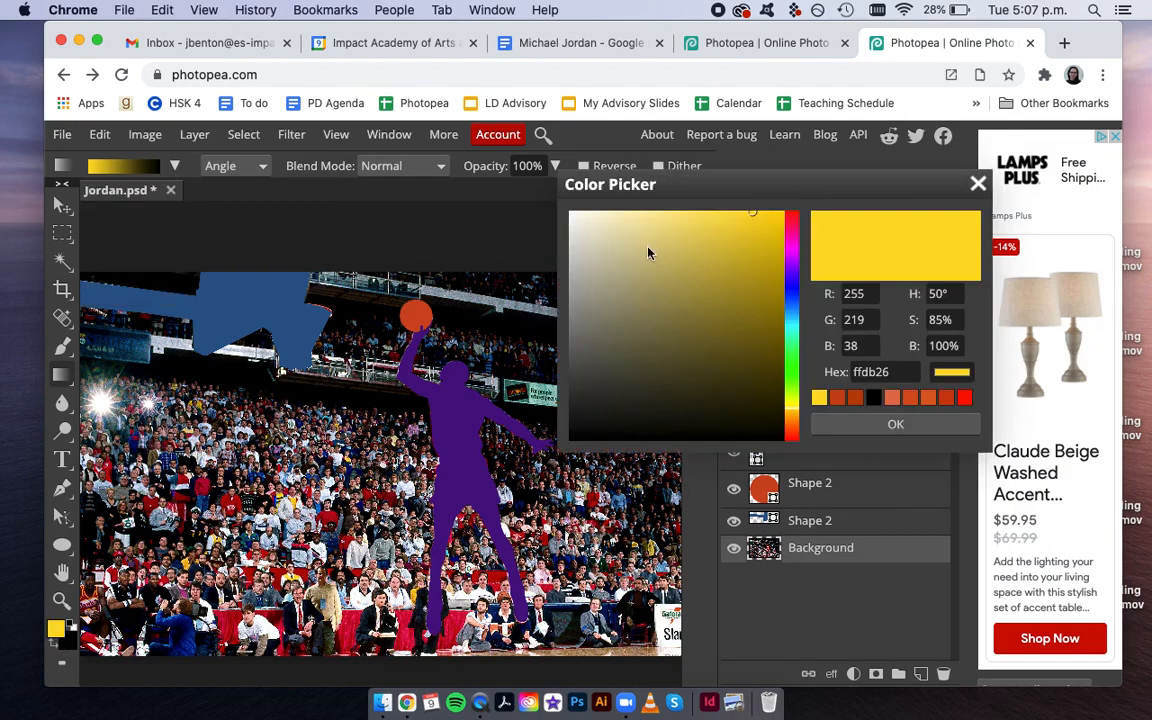
pyautogui.click(795, 348)
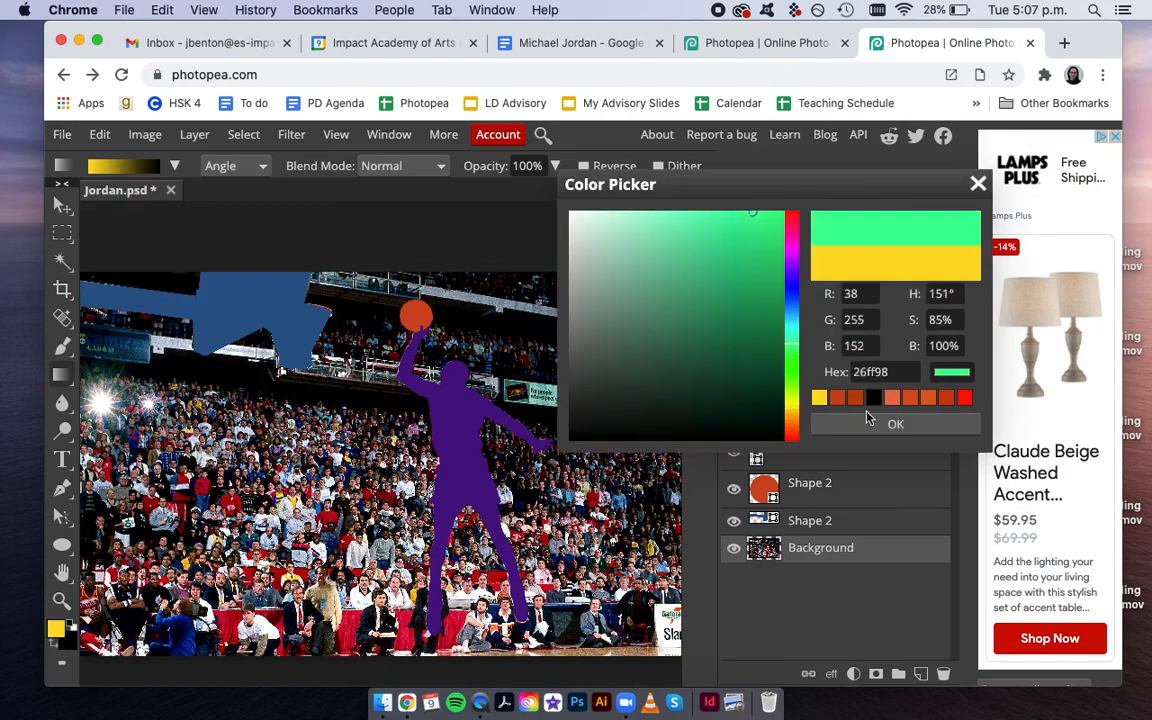
pyautogui.click(894, 424)
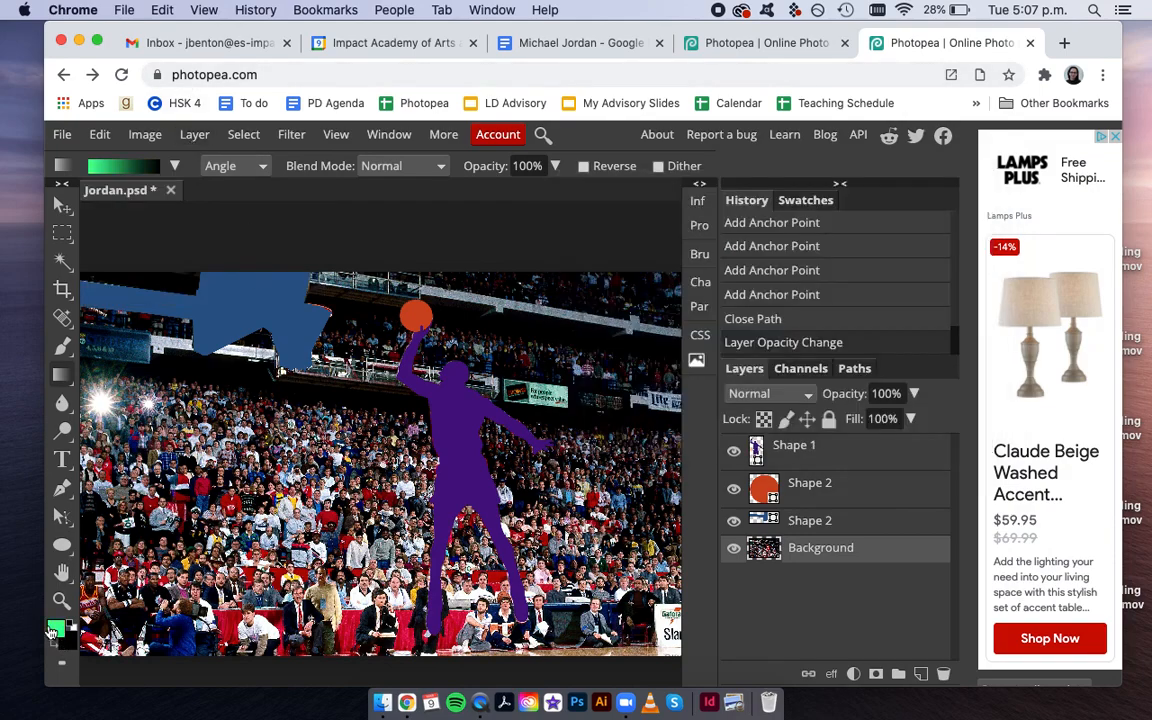
# Step: Try a Linear green-to-black gradient across the Background layer from the hoop side towards the player's far side, and undo it
pyautogui.click(174, 165)
pyautogui.click(262, 167)
pyautogui.click(228, 132)
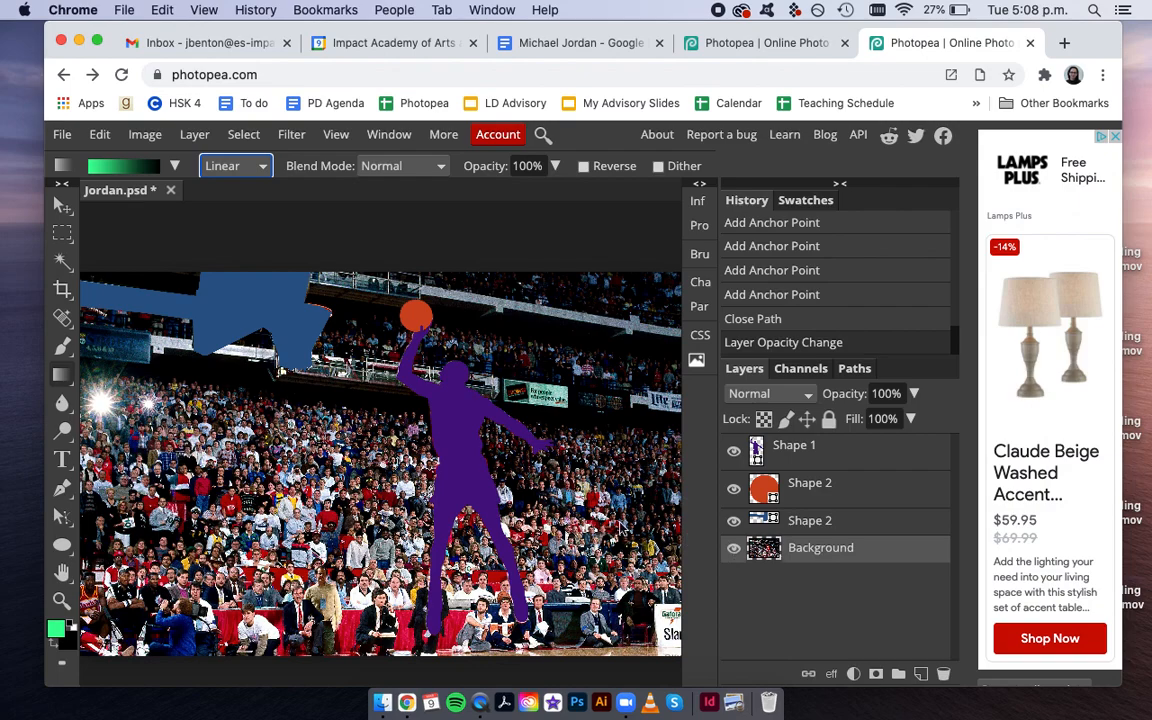
pyautogui.moveTo(197, 439); pyautogui.dragTo(572, 478)
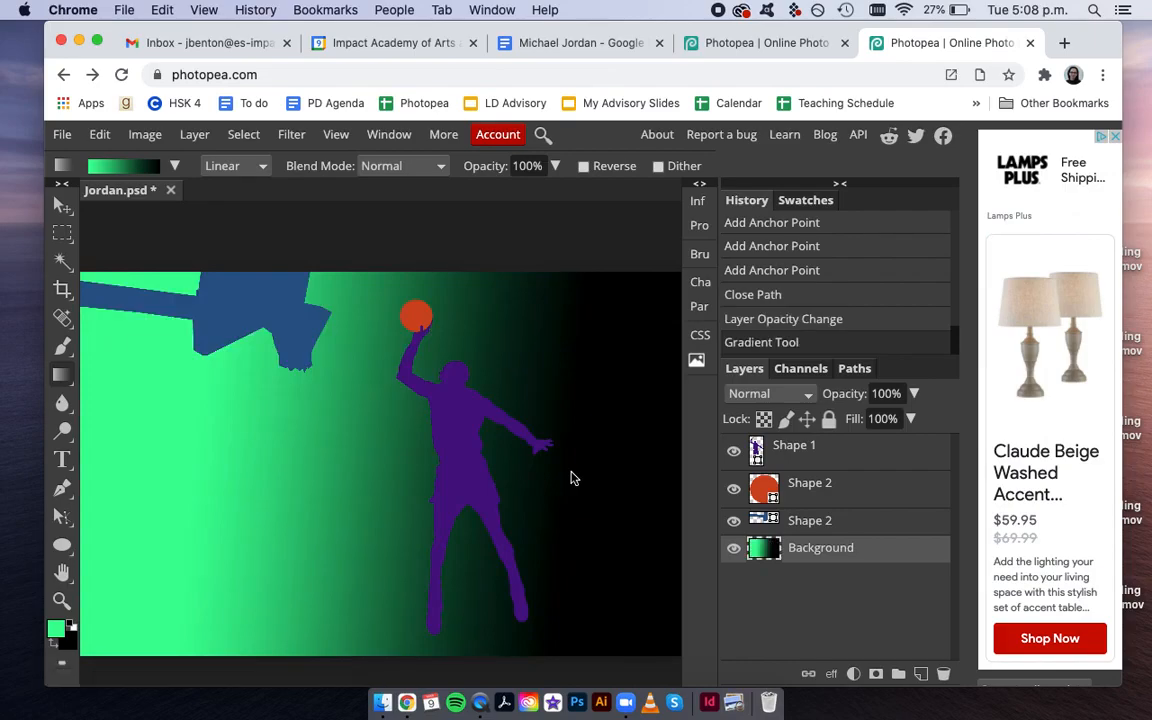
pyautogui.press('super+z')
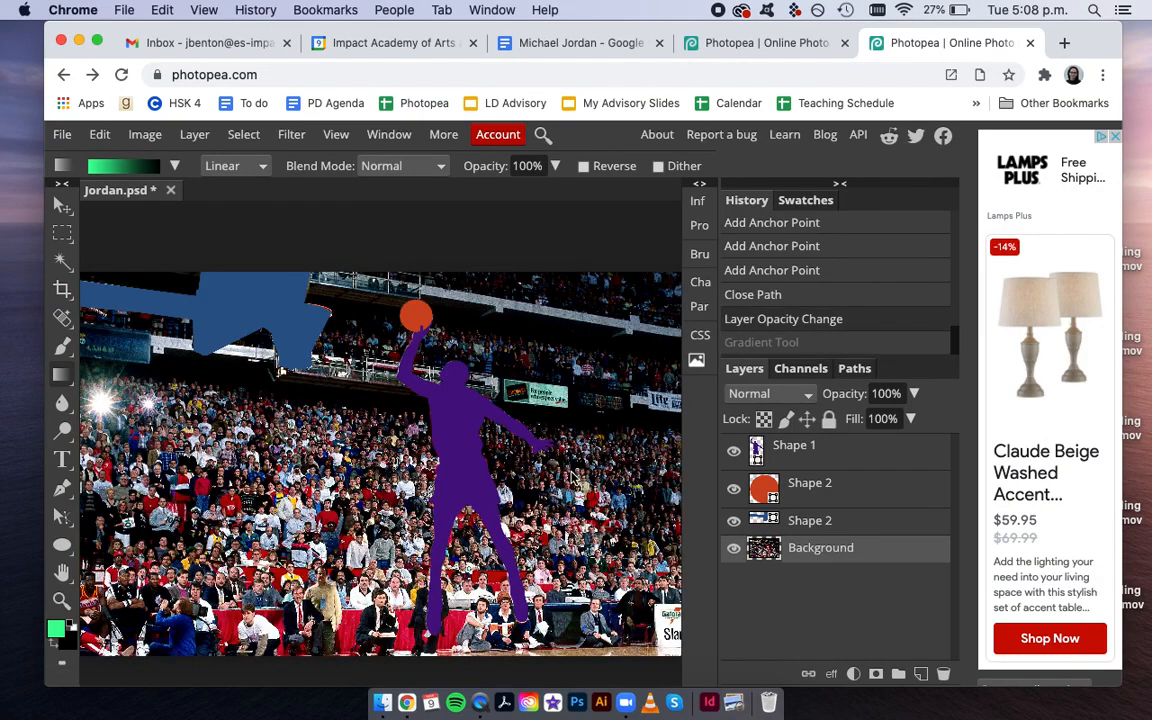
# Step: Fill the Background layer with an Angle gradient starting below the hoop's beam and running diagonally down towards the player's feet
pyautogui.click(175, 166)
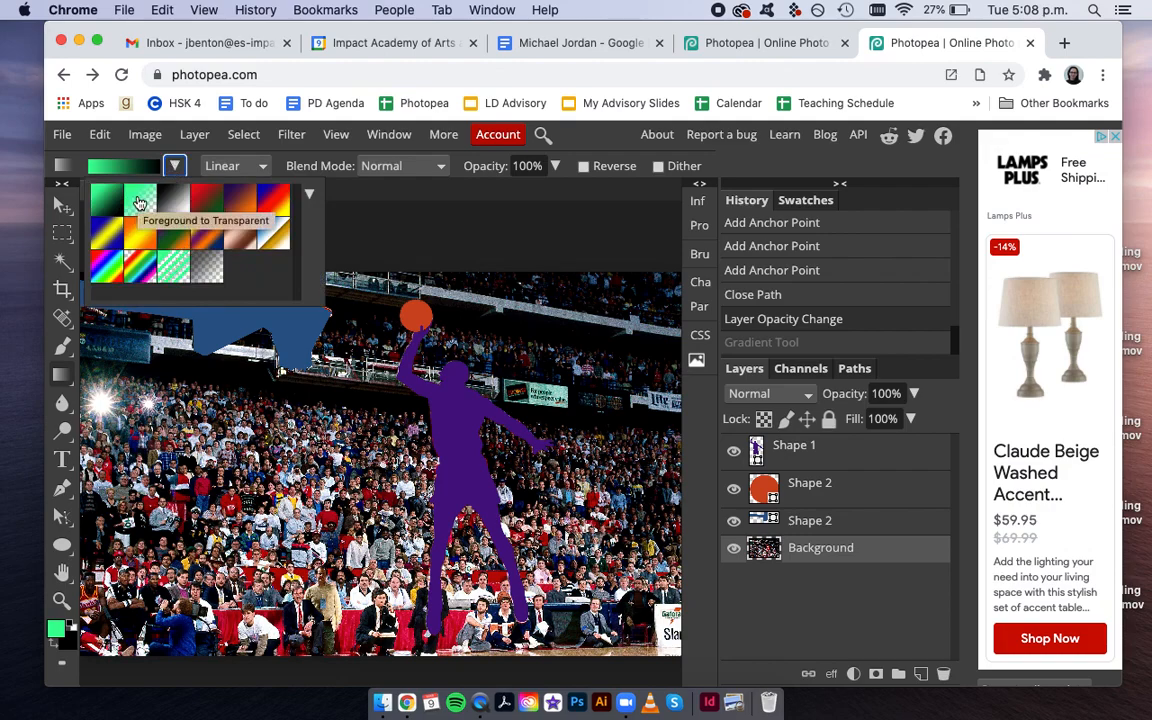
pyautogui.click(232, 166)
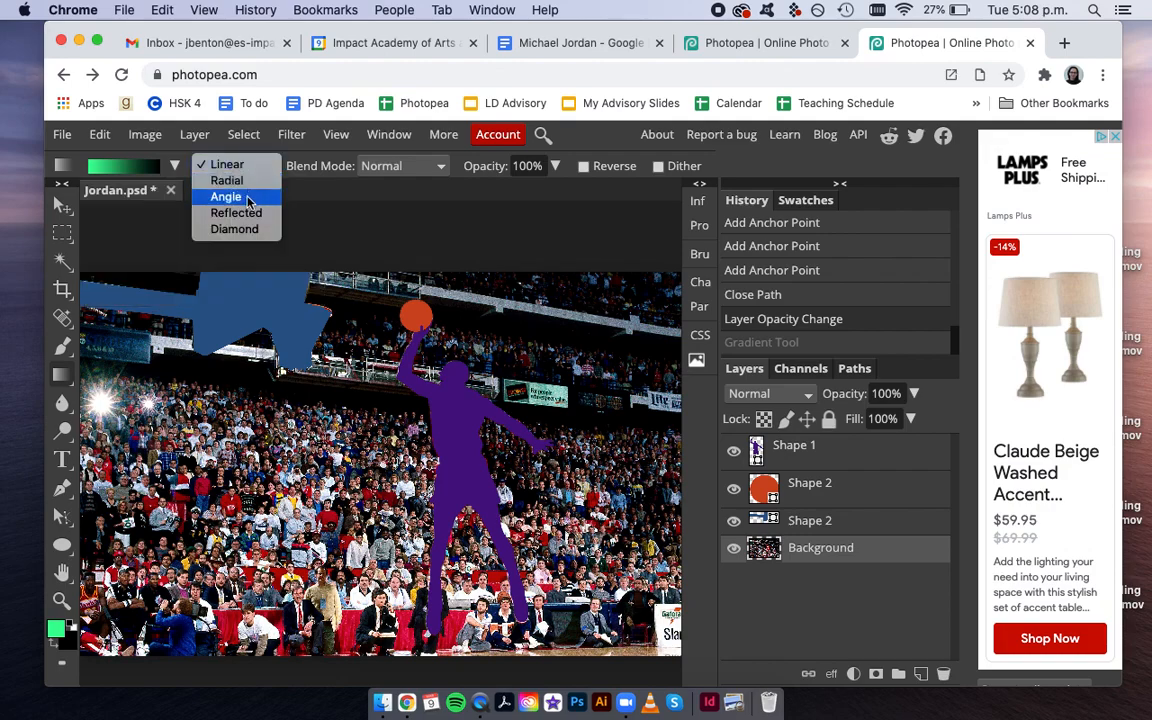
pyautogui.click(249, 198)
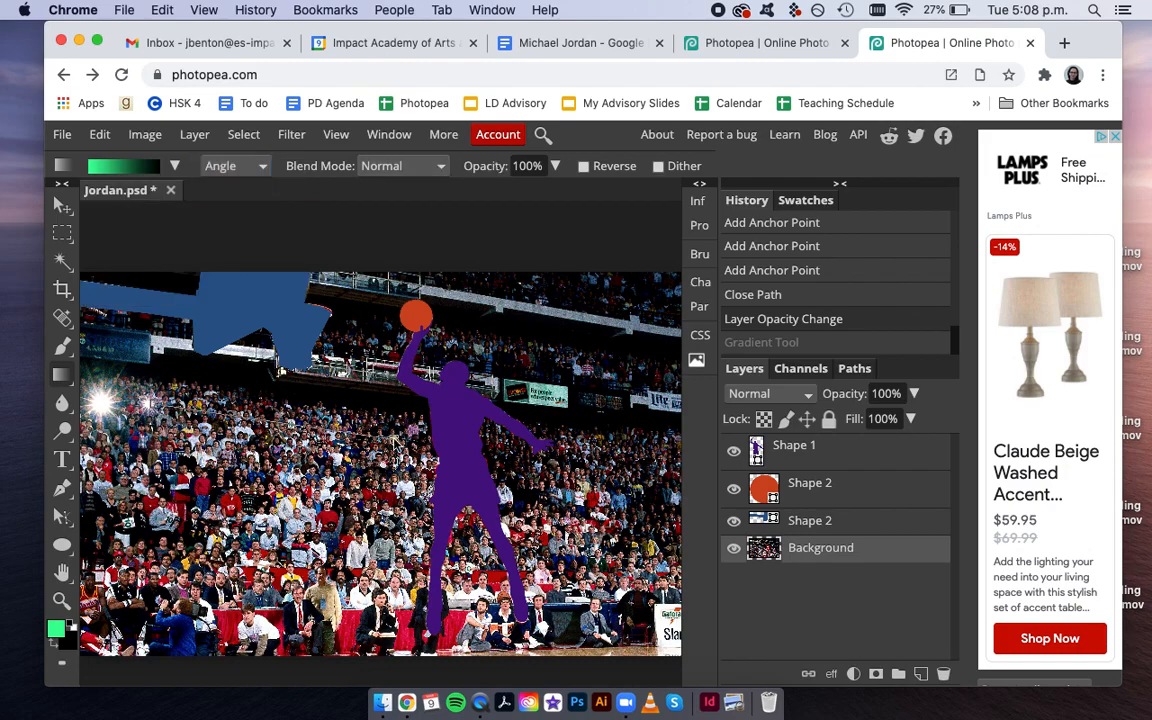
pyautogui.moveTo(152, 405); pyautogui.dragTo(380, 588)
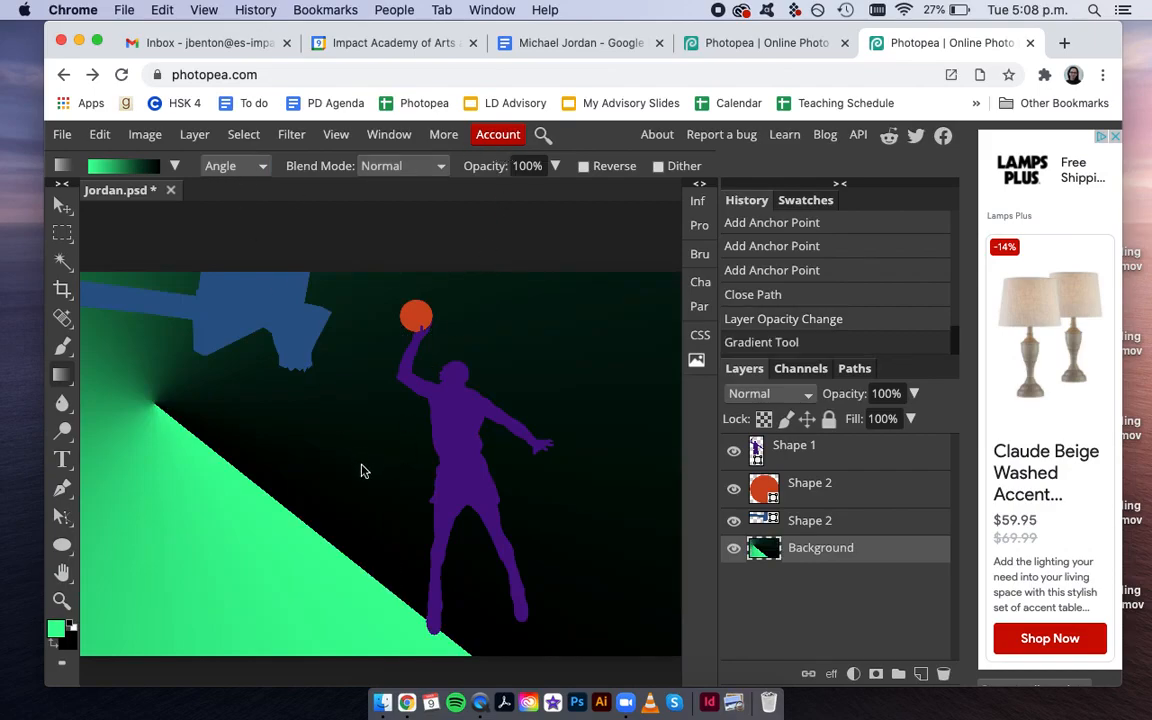
pyautogui.press('super+minus')
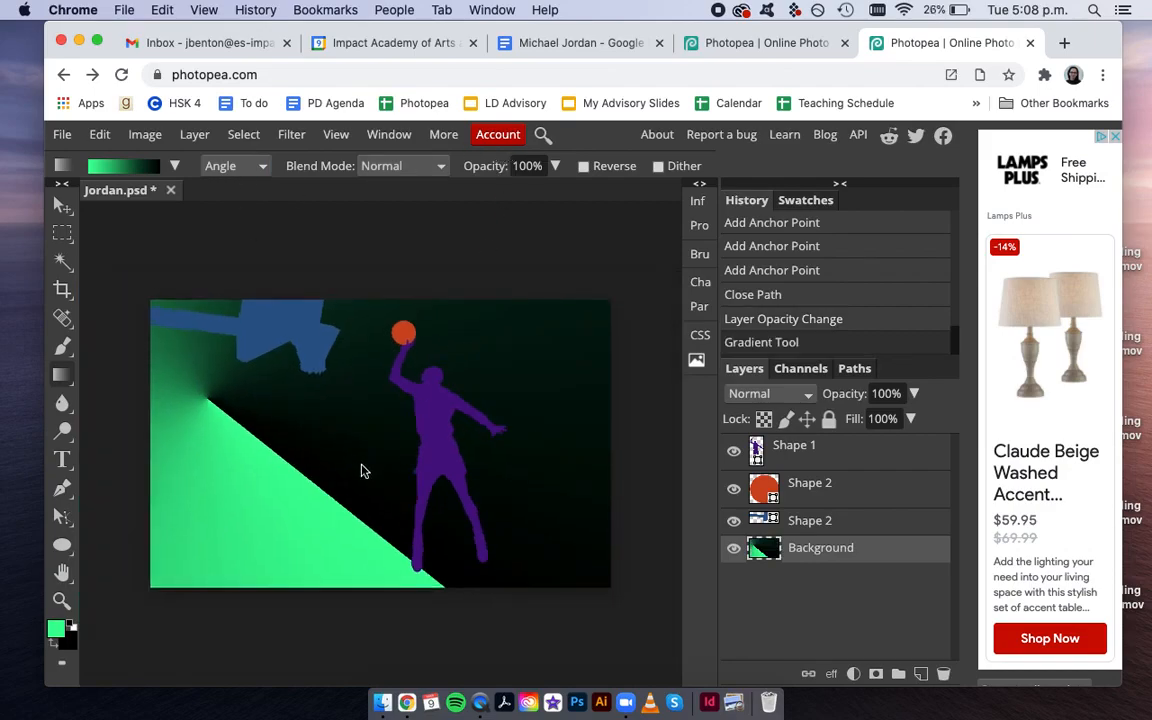
# Step: Export the finished artwork as a 2048 × 1280 px JPG at 70% quality
pyautogui.click(62, 134)
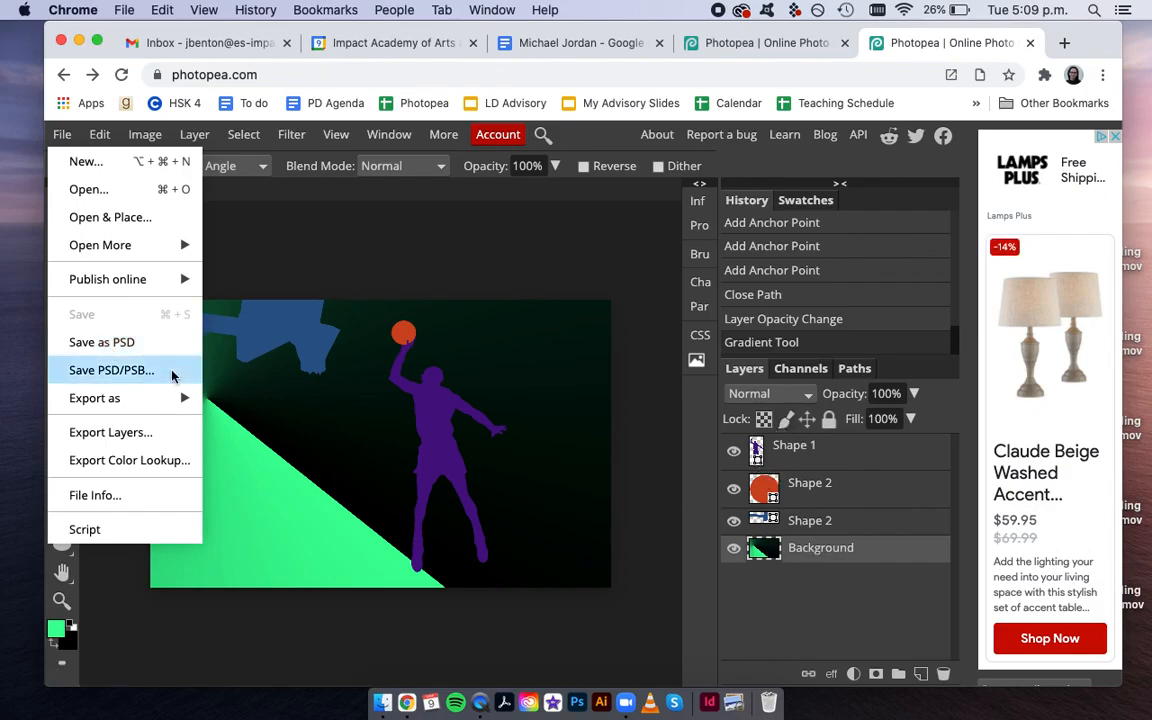
pyautogui.moveTo(180, 397)
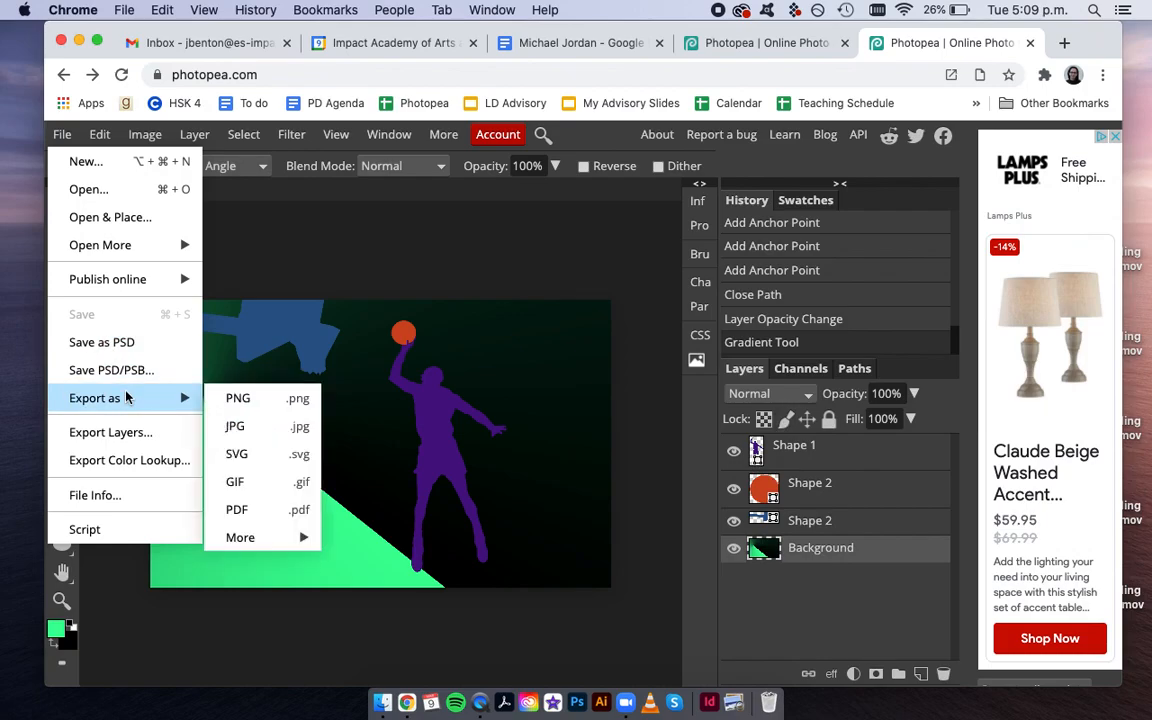
pyautogui.click(258, 428)
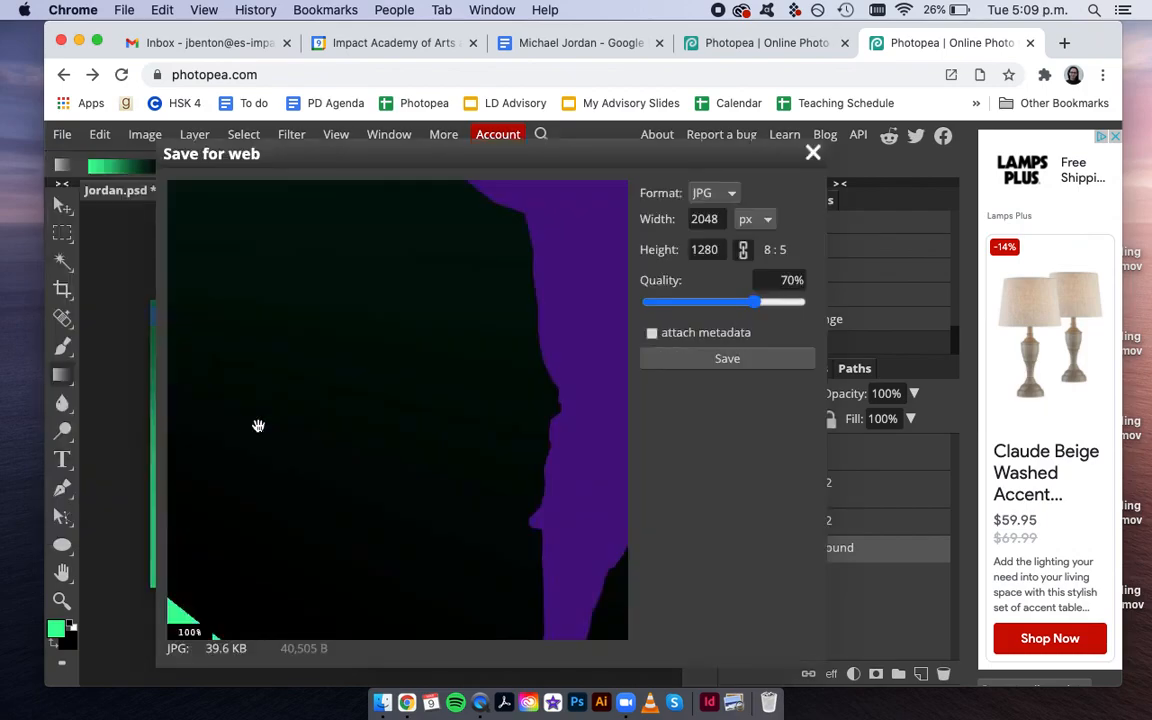
pyautogui.click(727, 359)
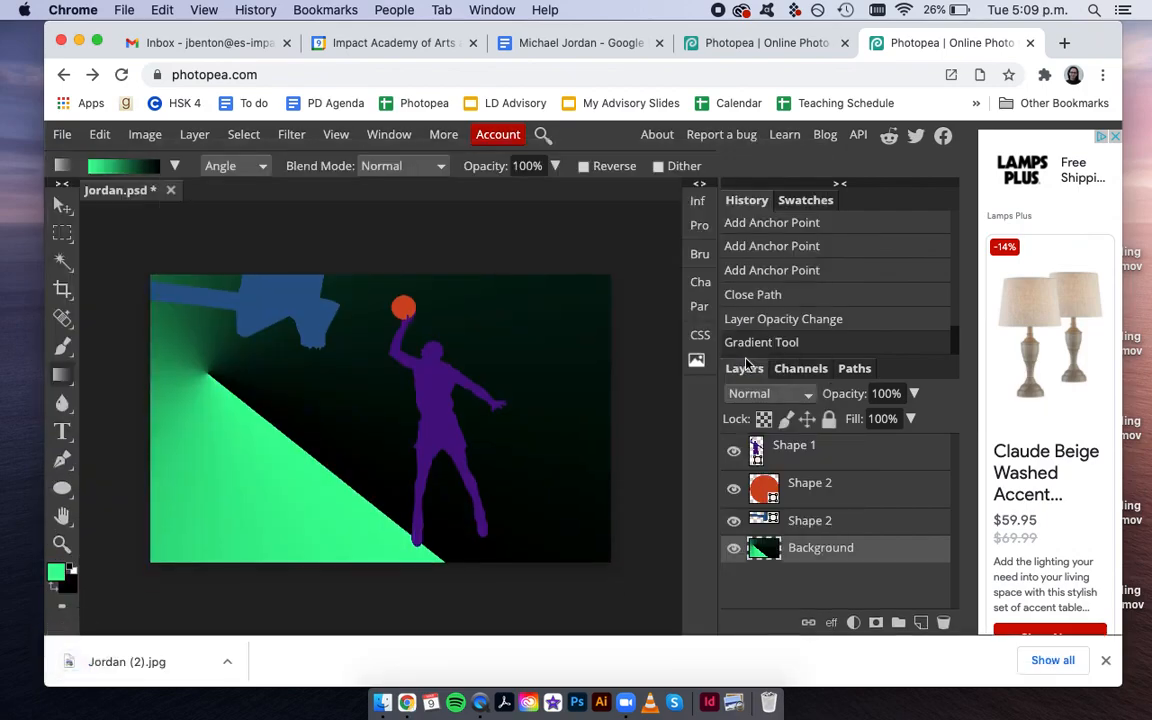